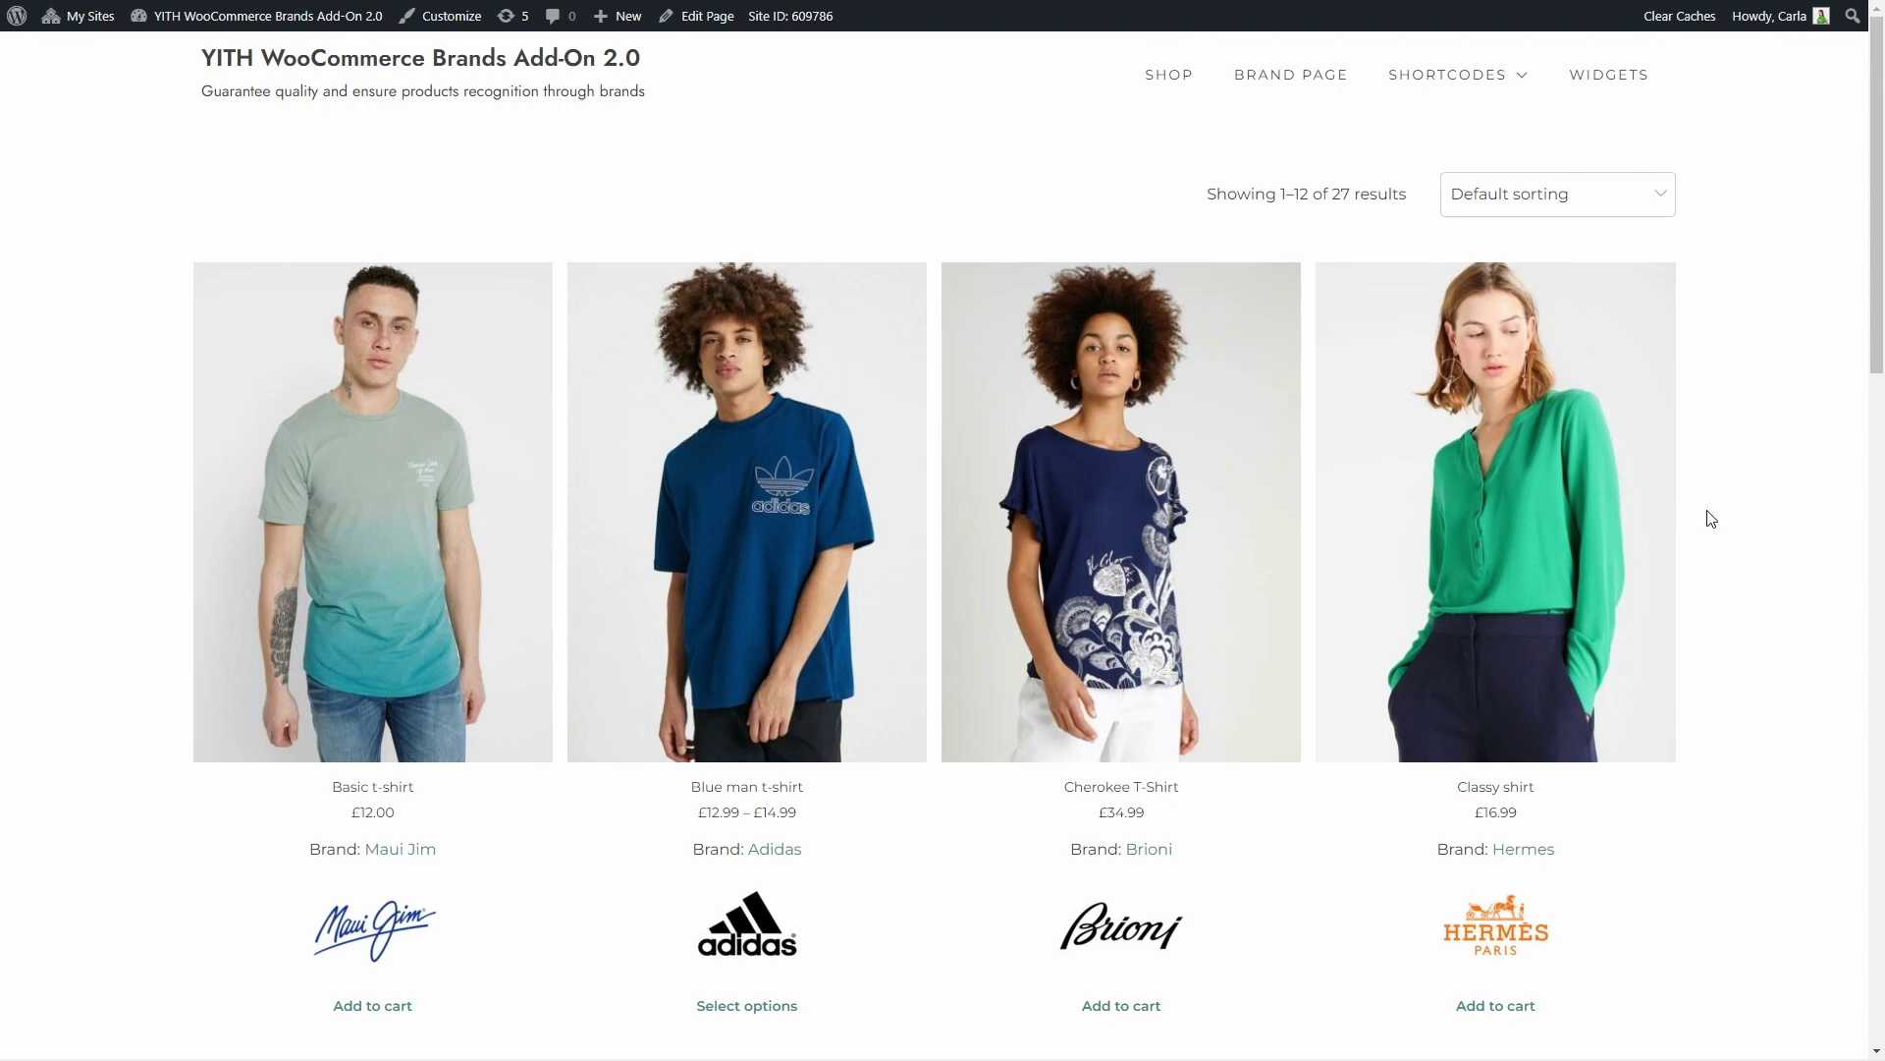
- Scroll down the Shop page to review the products and their brand logos
{"action": "scroll", "coordinate": [1708, 519], "scroll_direction": "down", "scroll_amount": 2}
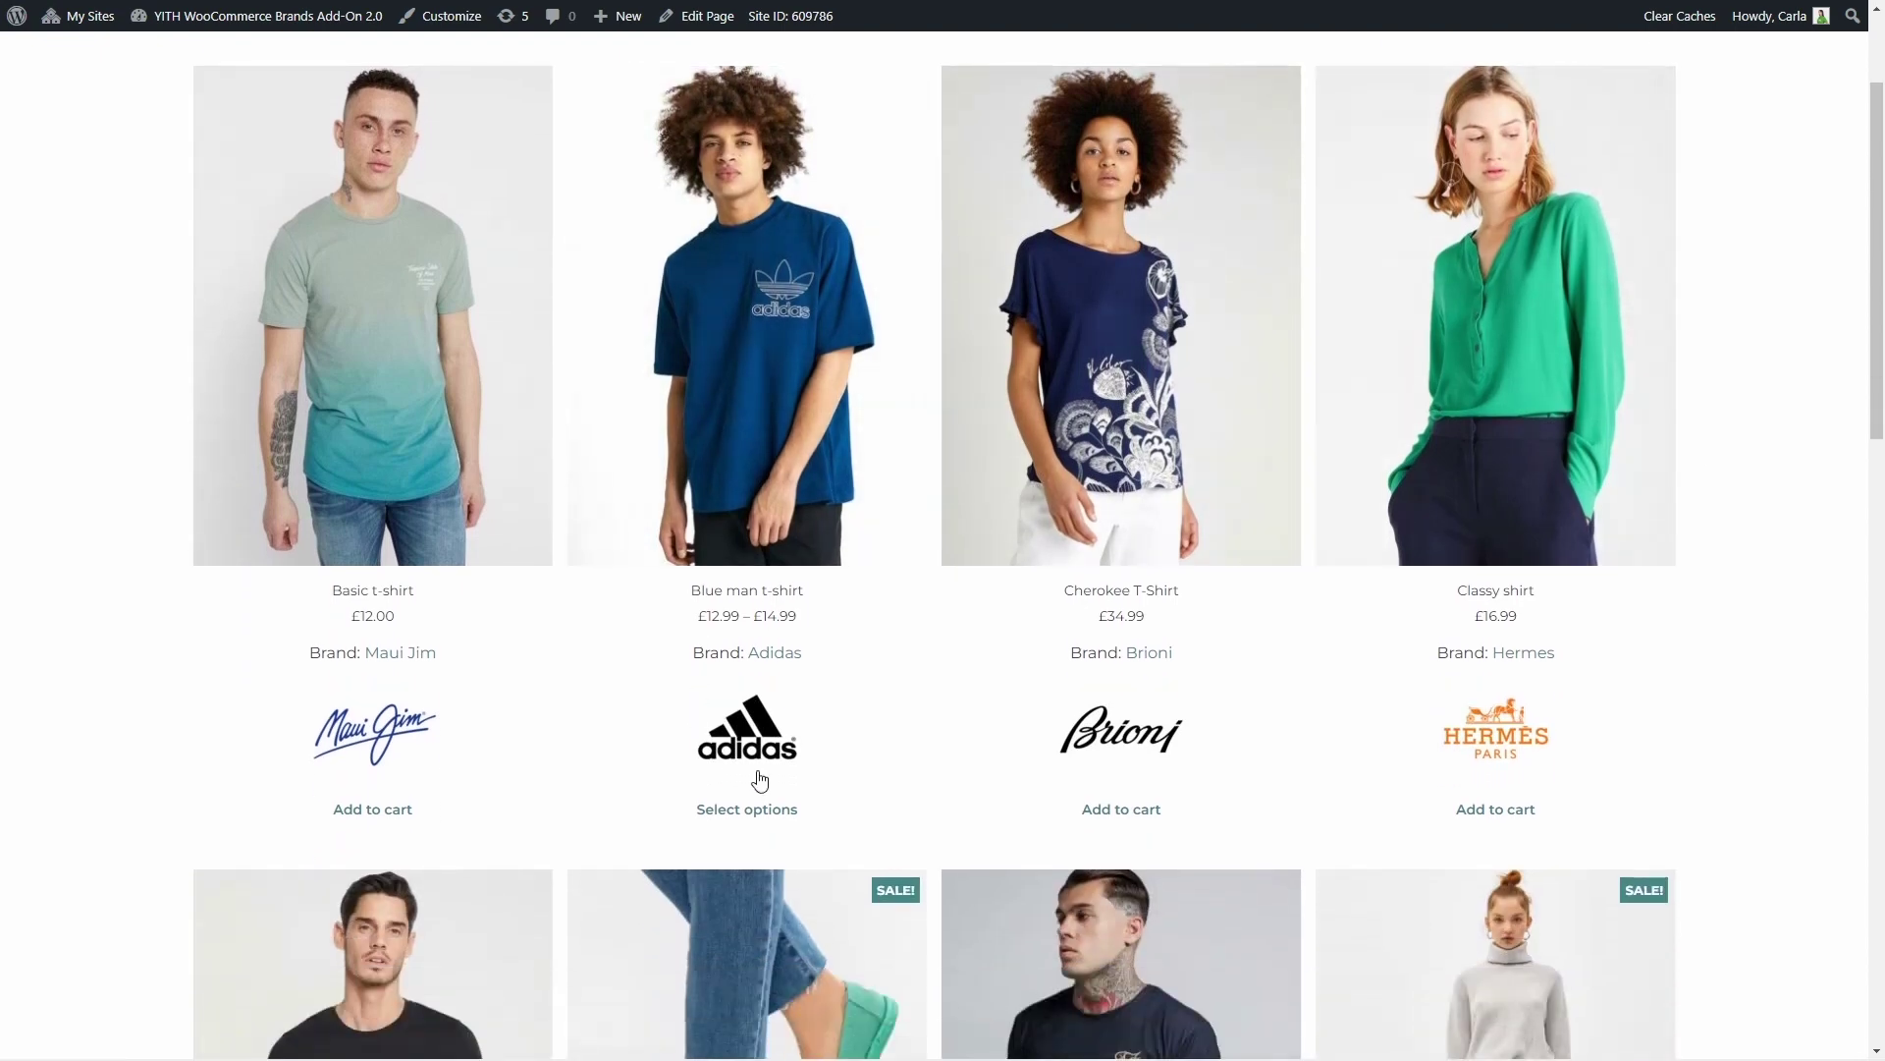
{"action": "scroll", "coordinate": [902, 724], "scroll_direction": "down", "scroll_amount": 3}
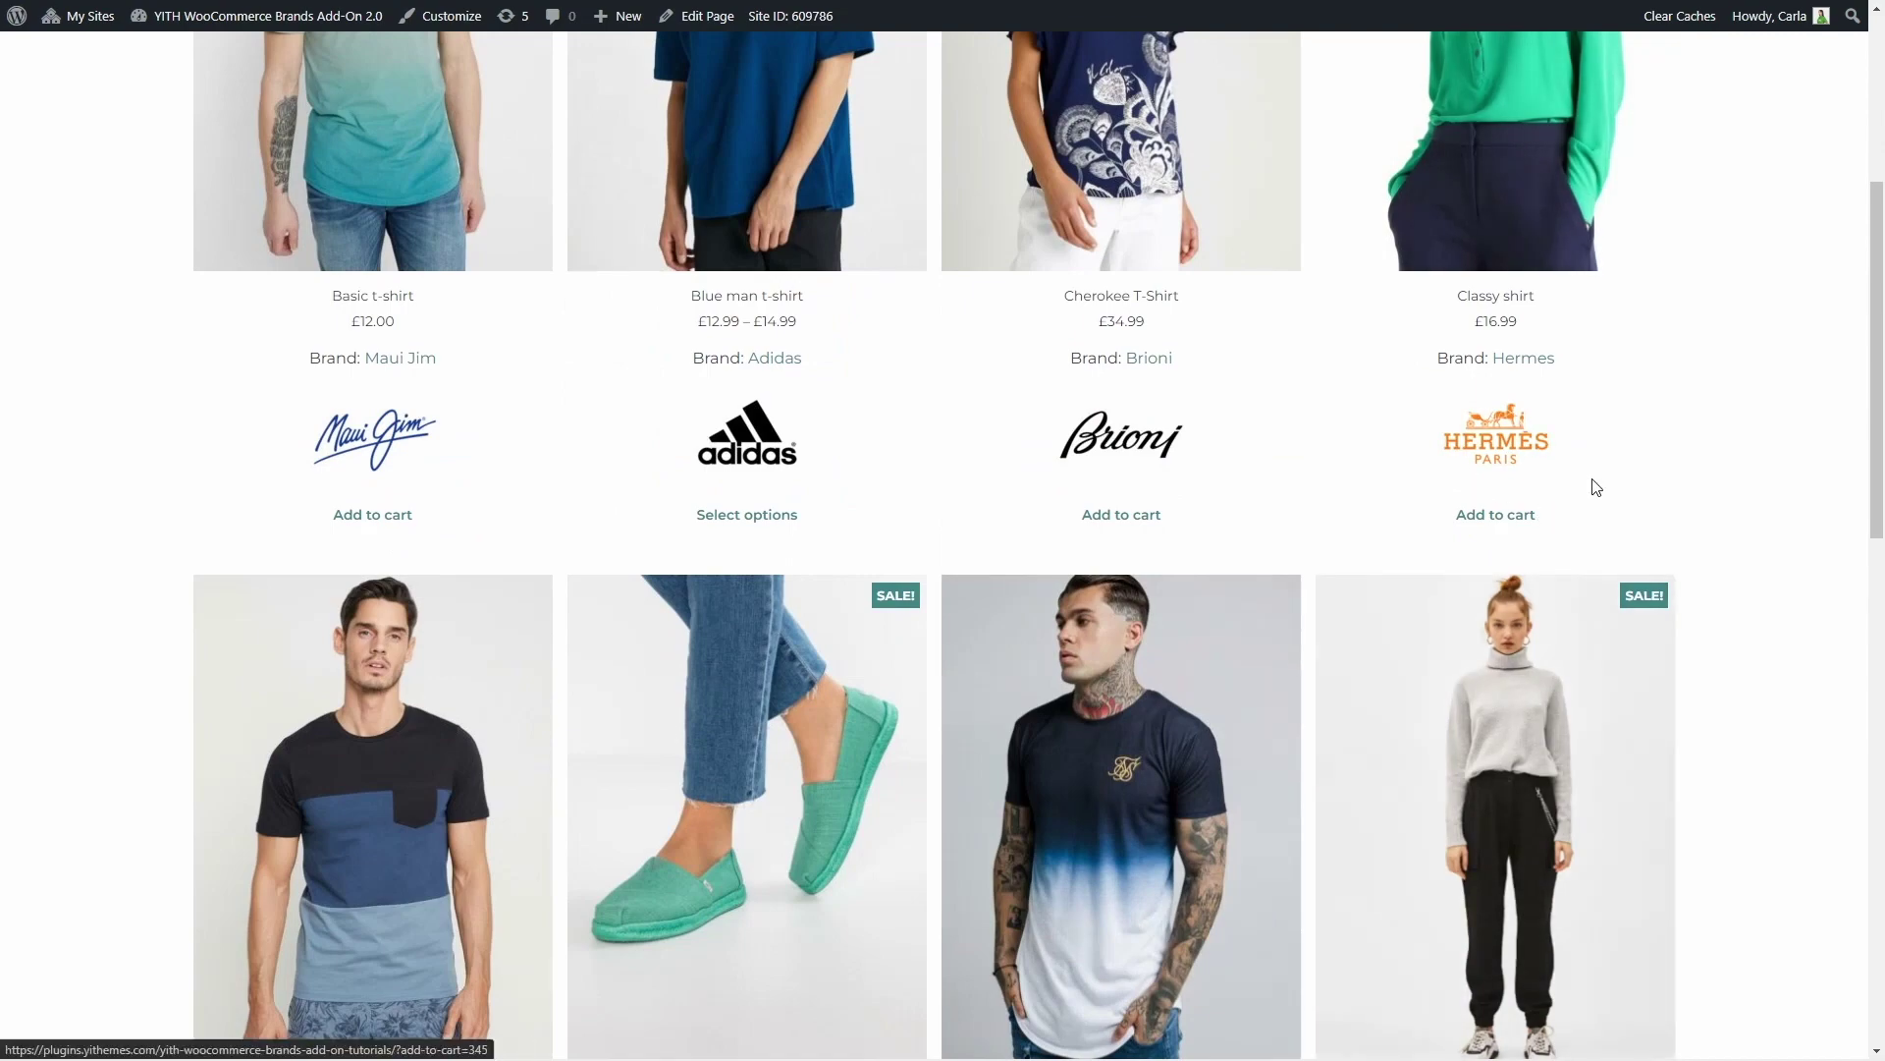
{"action": "scroll", "coordinate": [1402, 499], "scroll_direction": "down", "scroll_amount": 5}
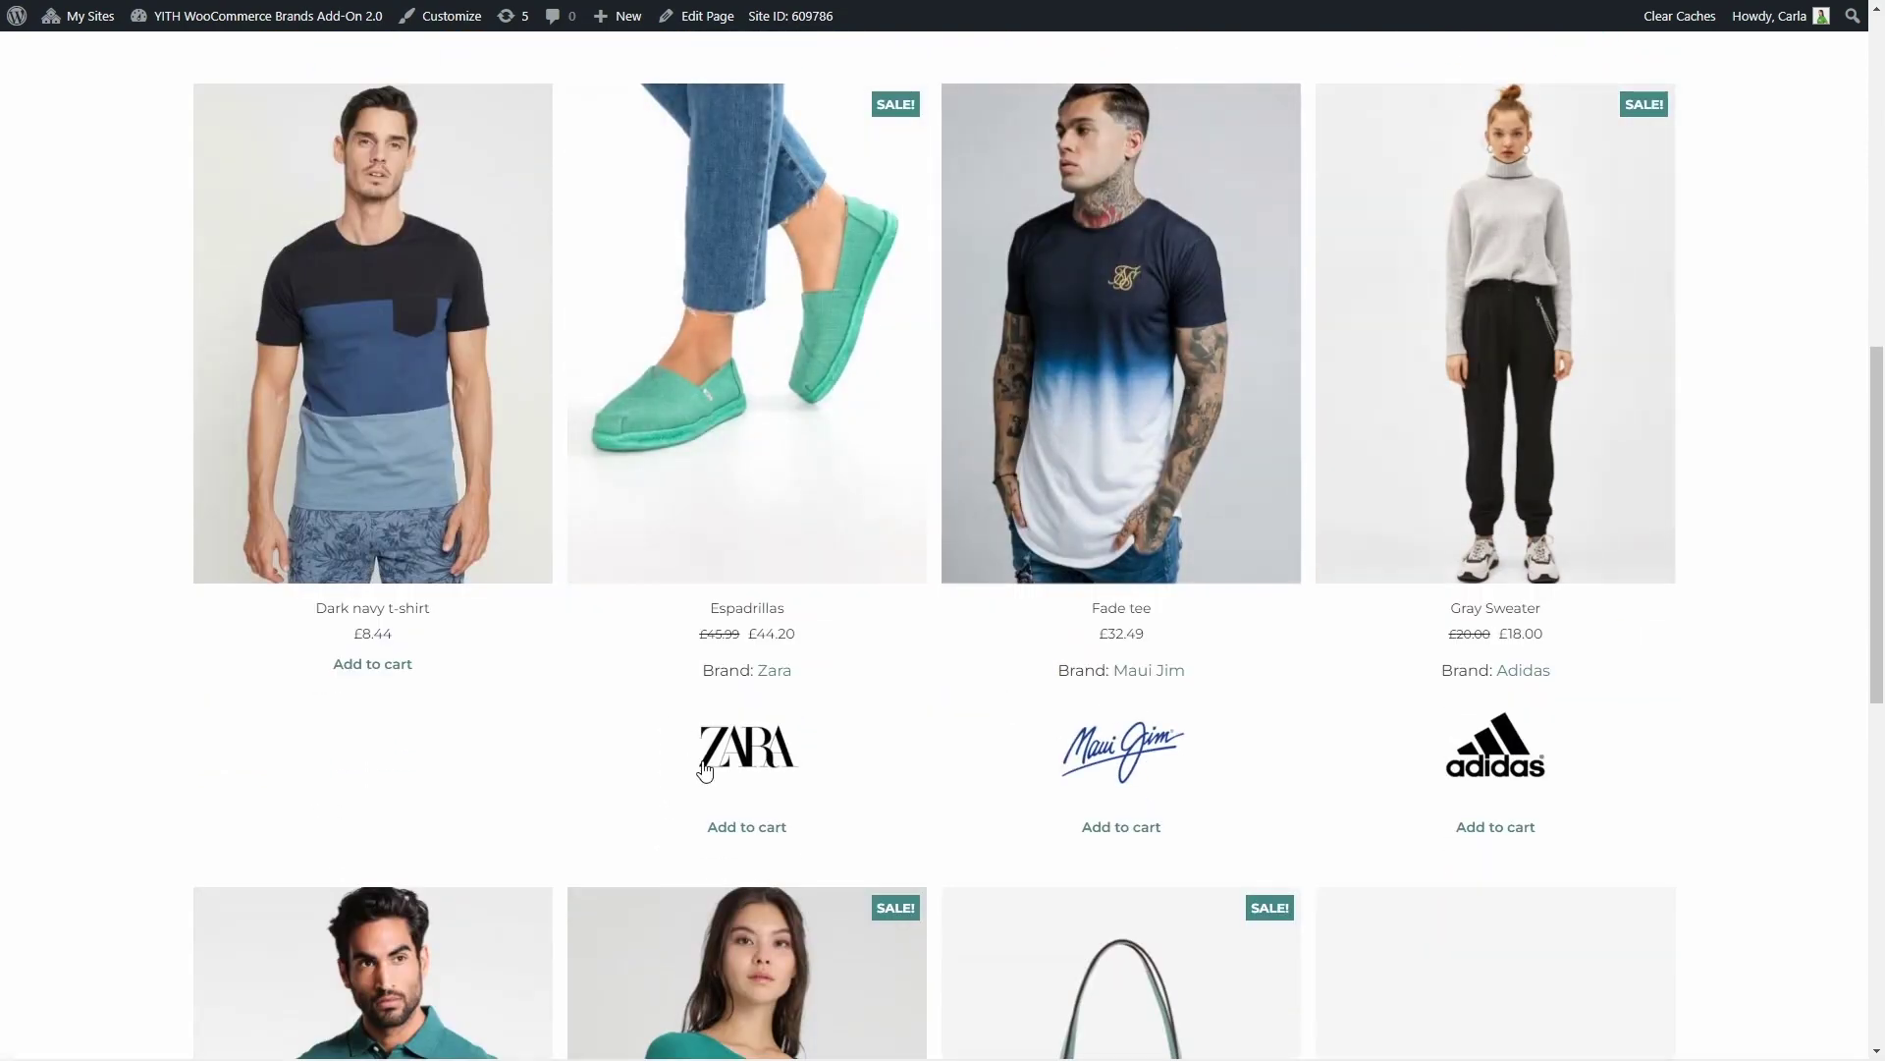
{"action": "scroll", "coordinate": [877, 750], "scroll_direction": "down", "scroll_amount": 8}
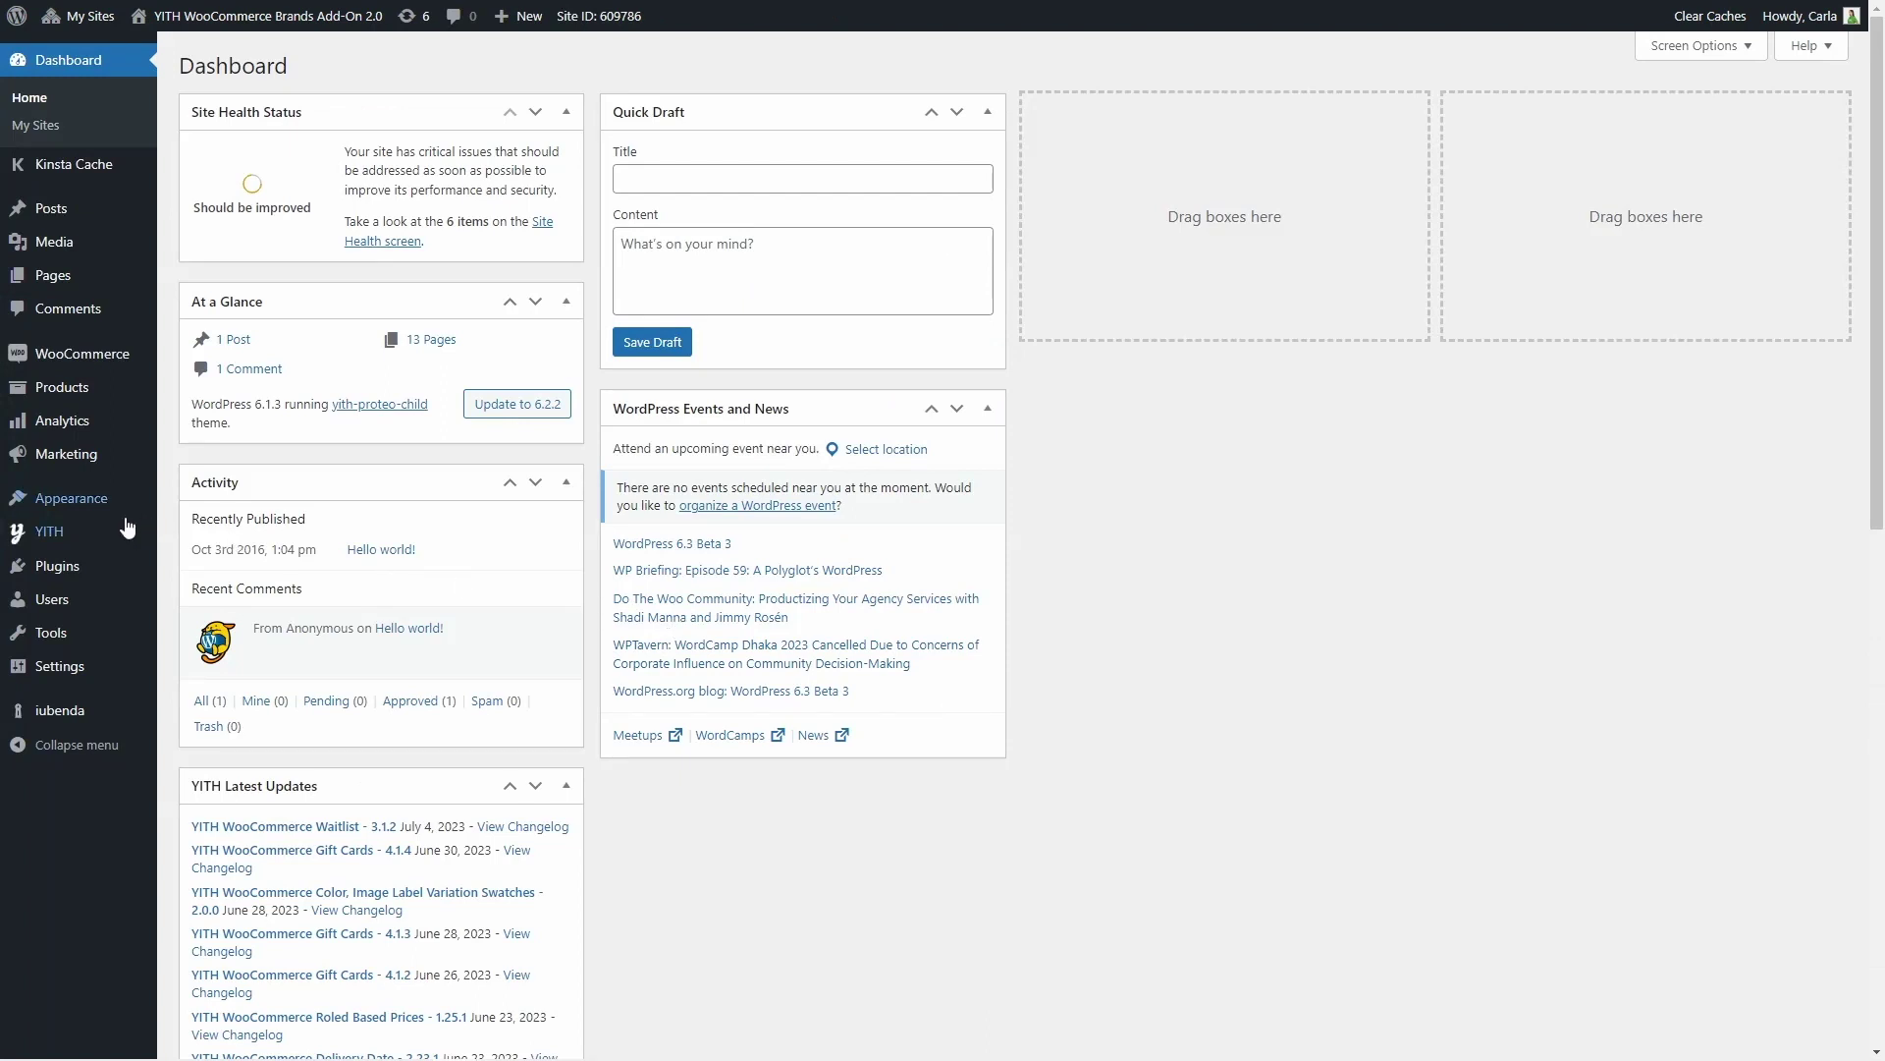
- Open YITH's Brands Add-On General Options from the admin sidebar
{"action": "mouse_move", "coordinate": [119, 531]}
{"action": "left_click", "coordinate": [227, 538]}
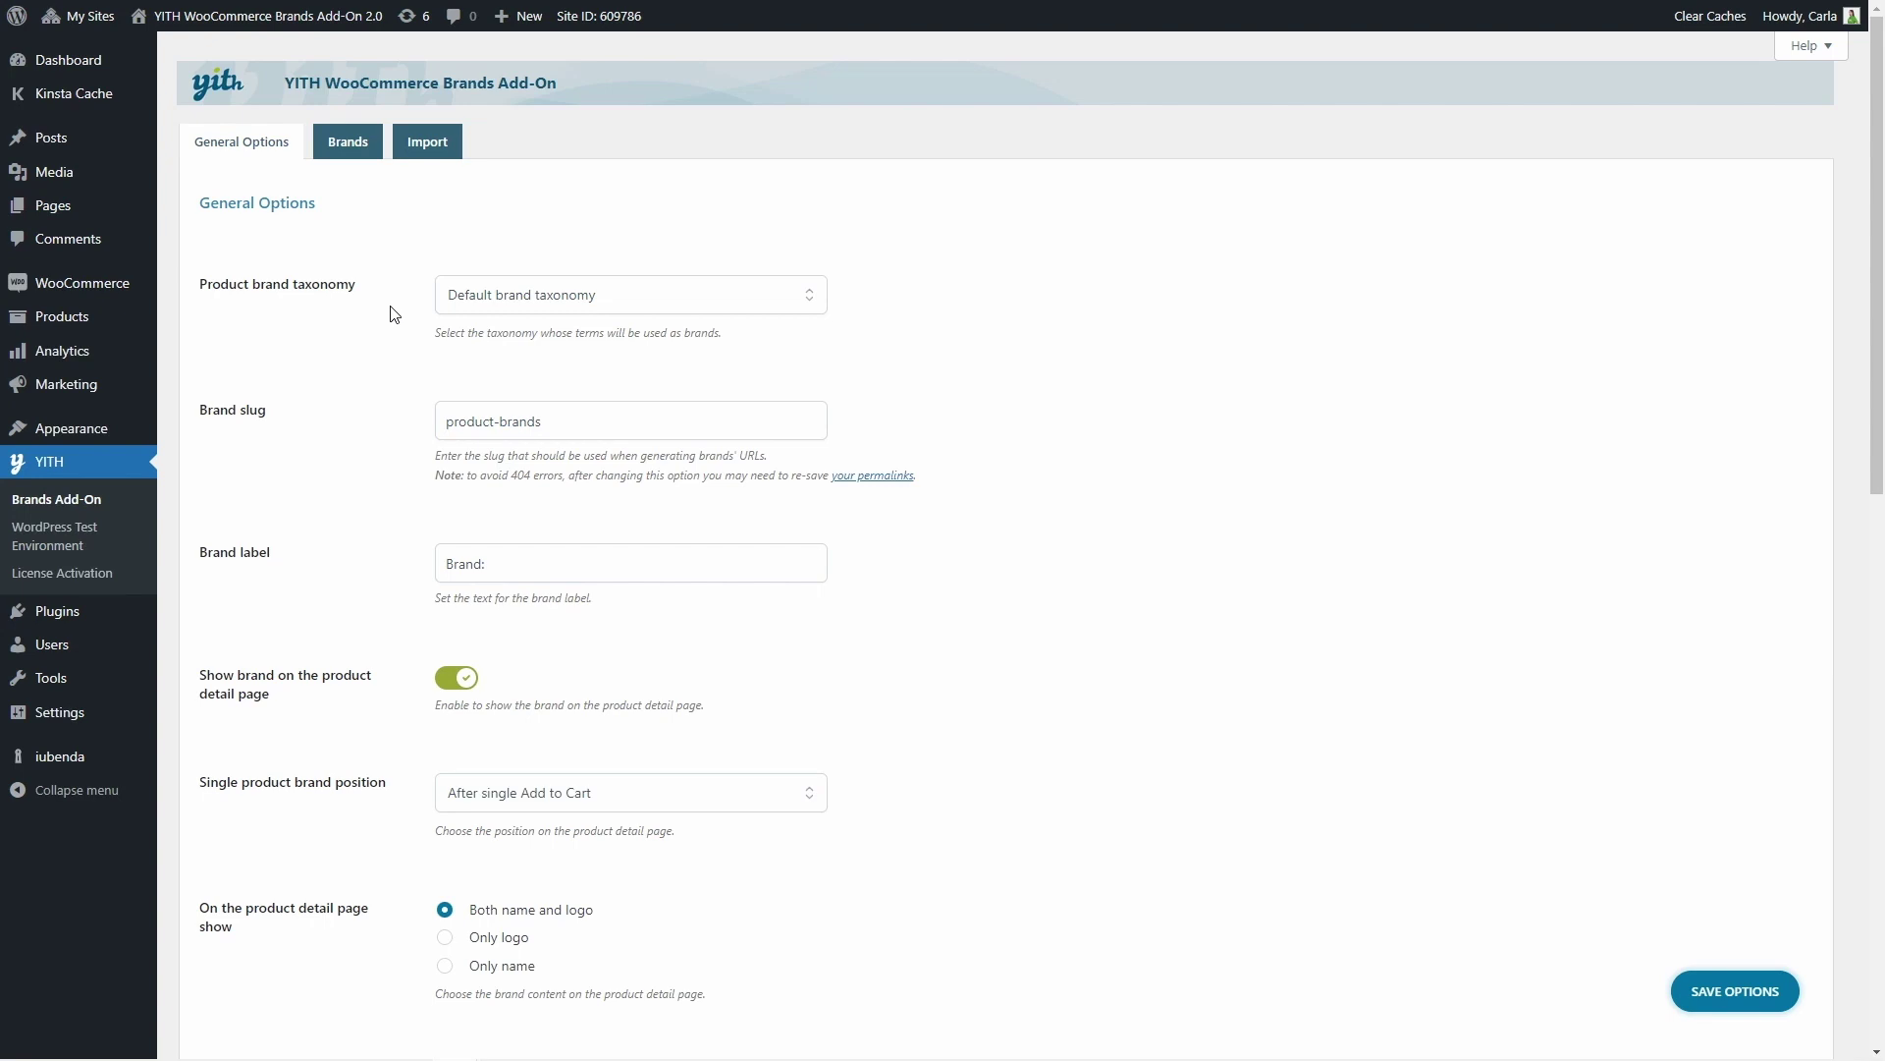
{"action": "left_click", "coordinate": [529, 306]}
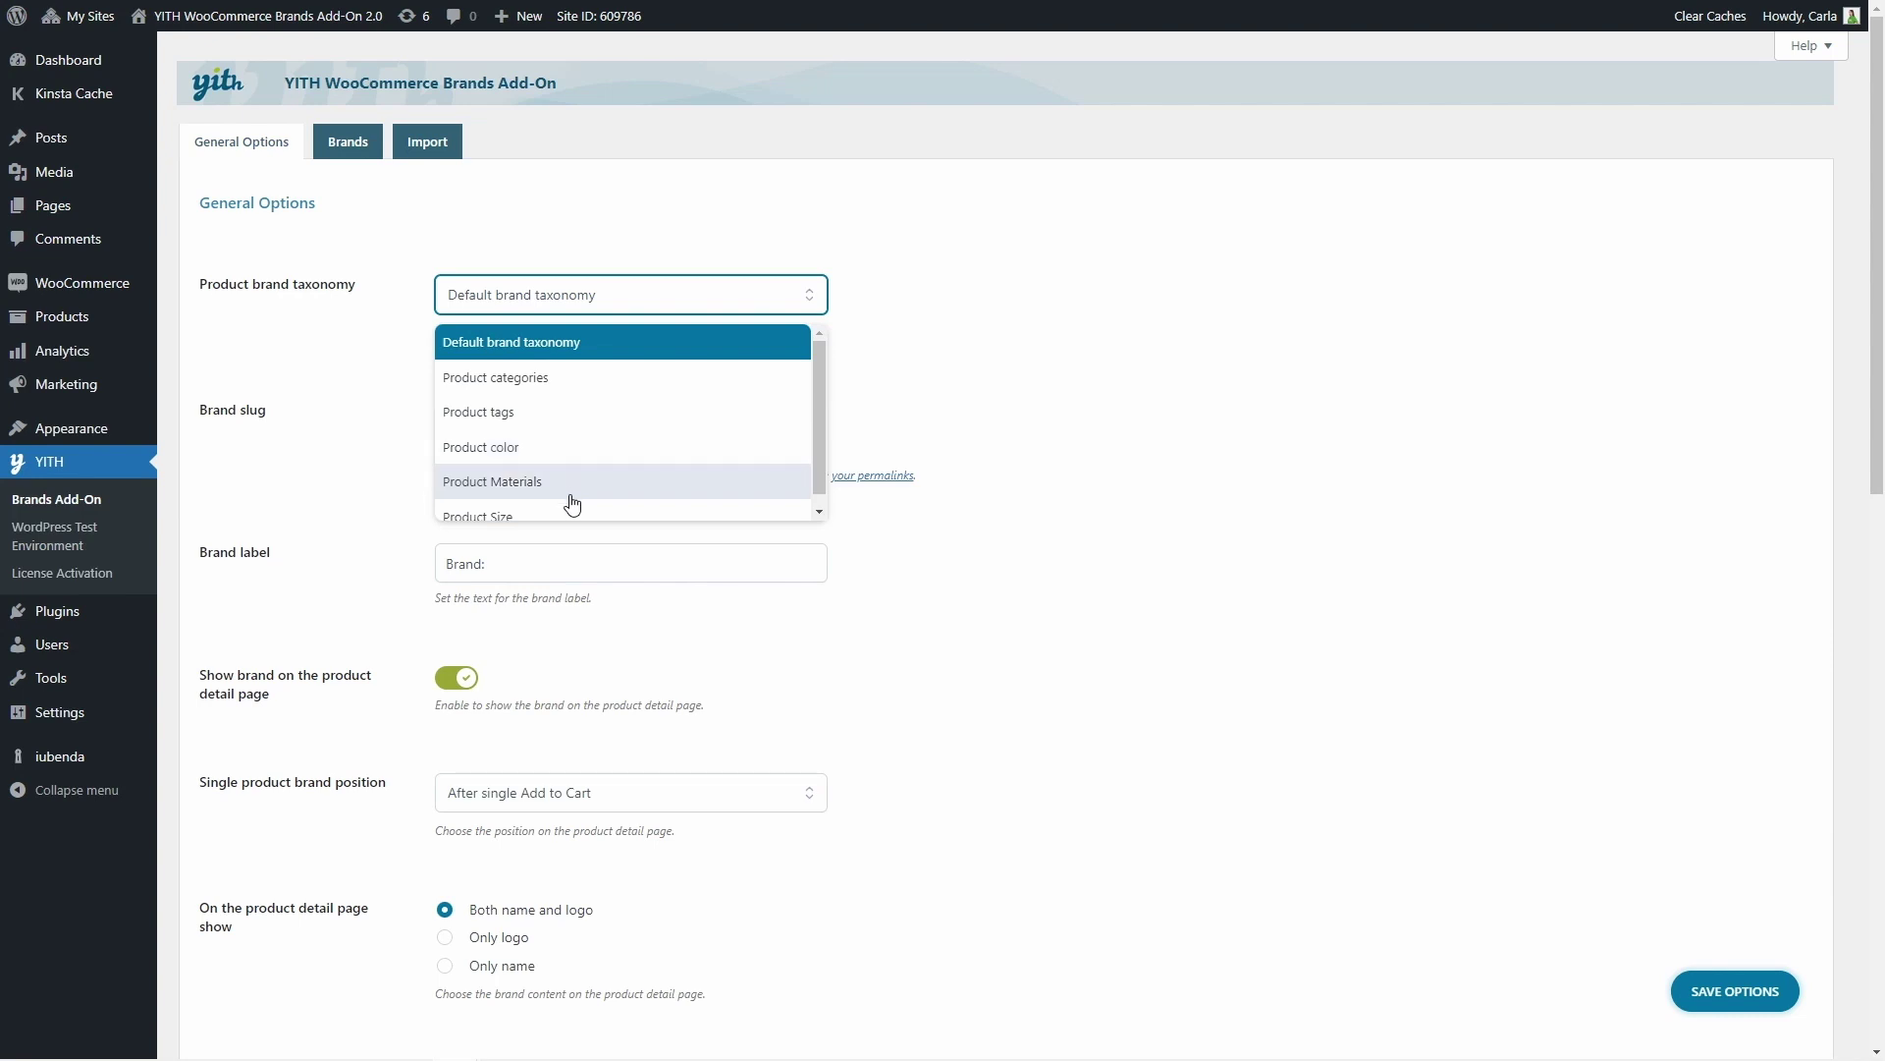
{"action": "left_click", "coordinate": [617, 351]}
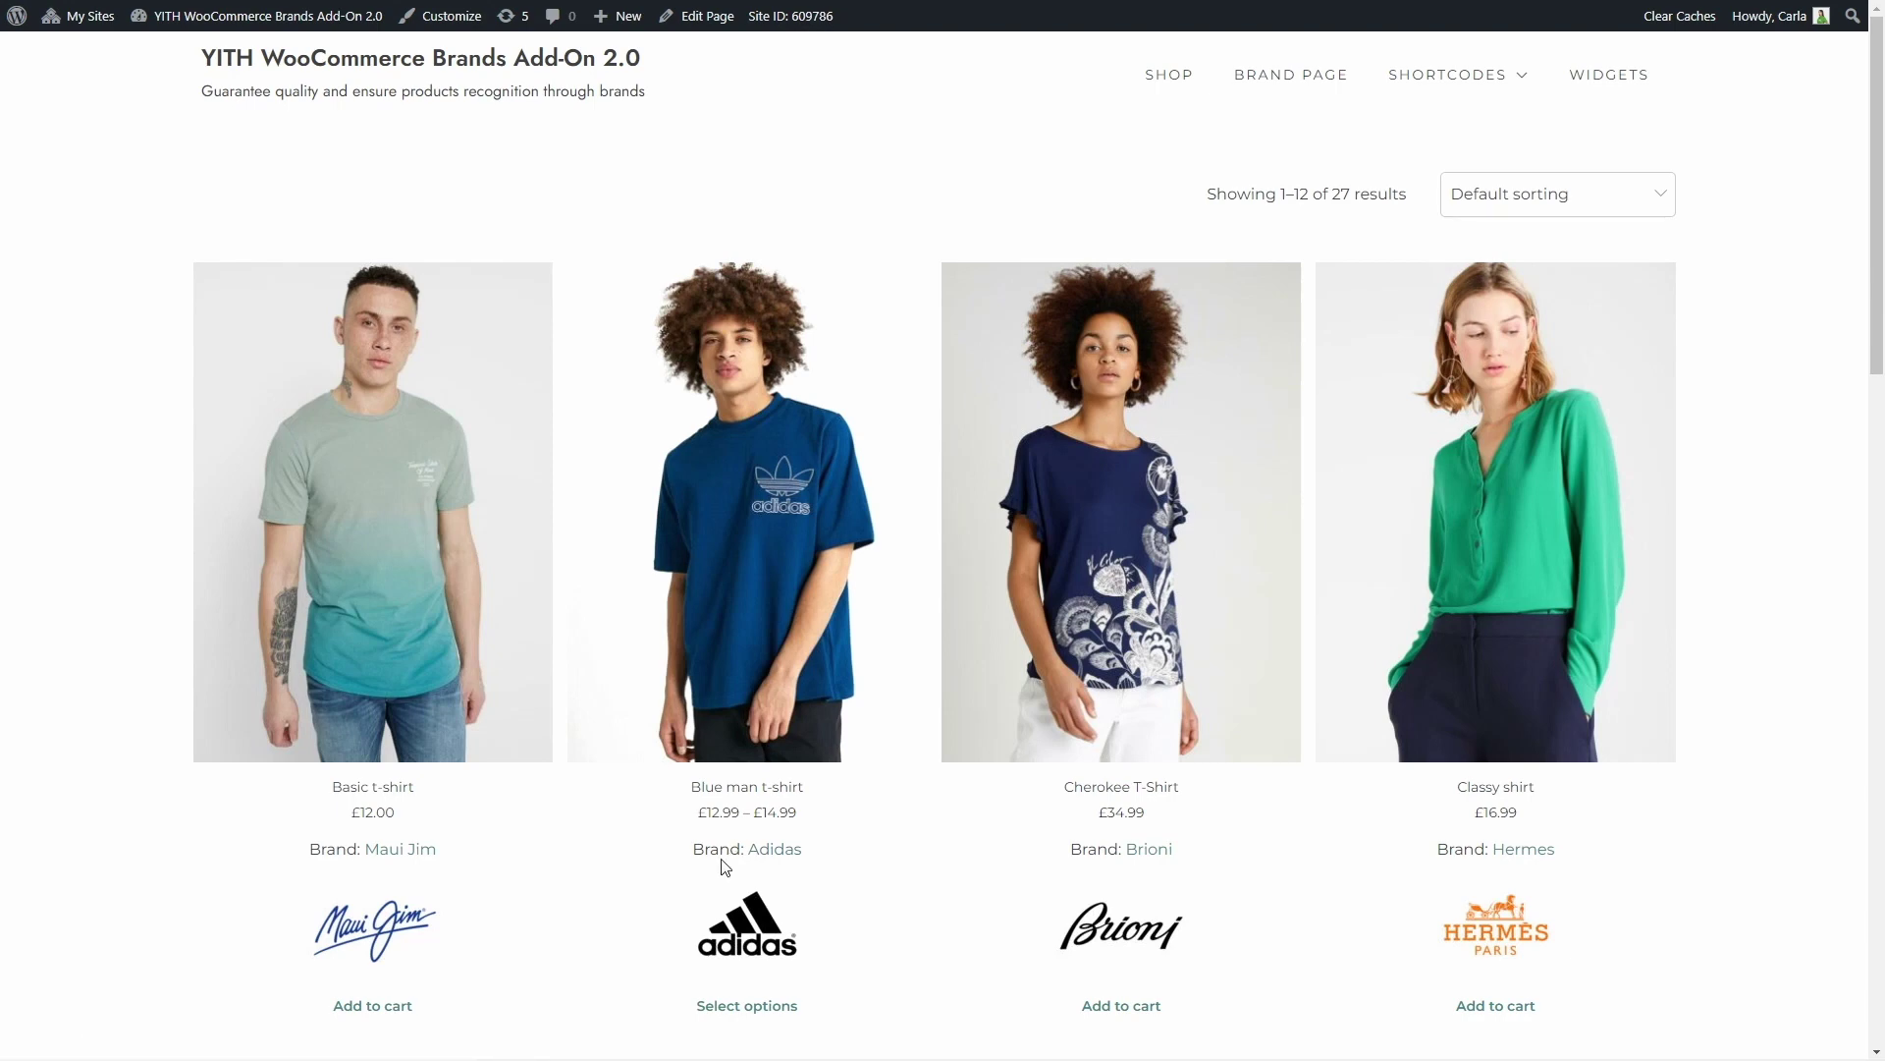
- Open the Adidas brand page from its logo and highlight the product-brands slug in the address bar
{"action": "left_click", "coordinate": [748, 928]}
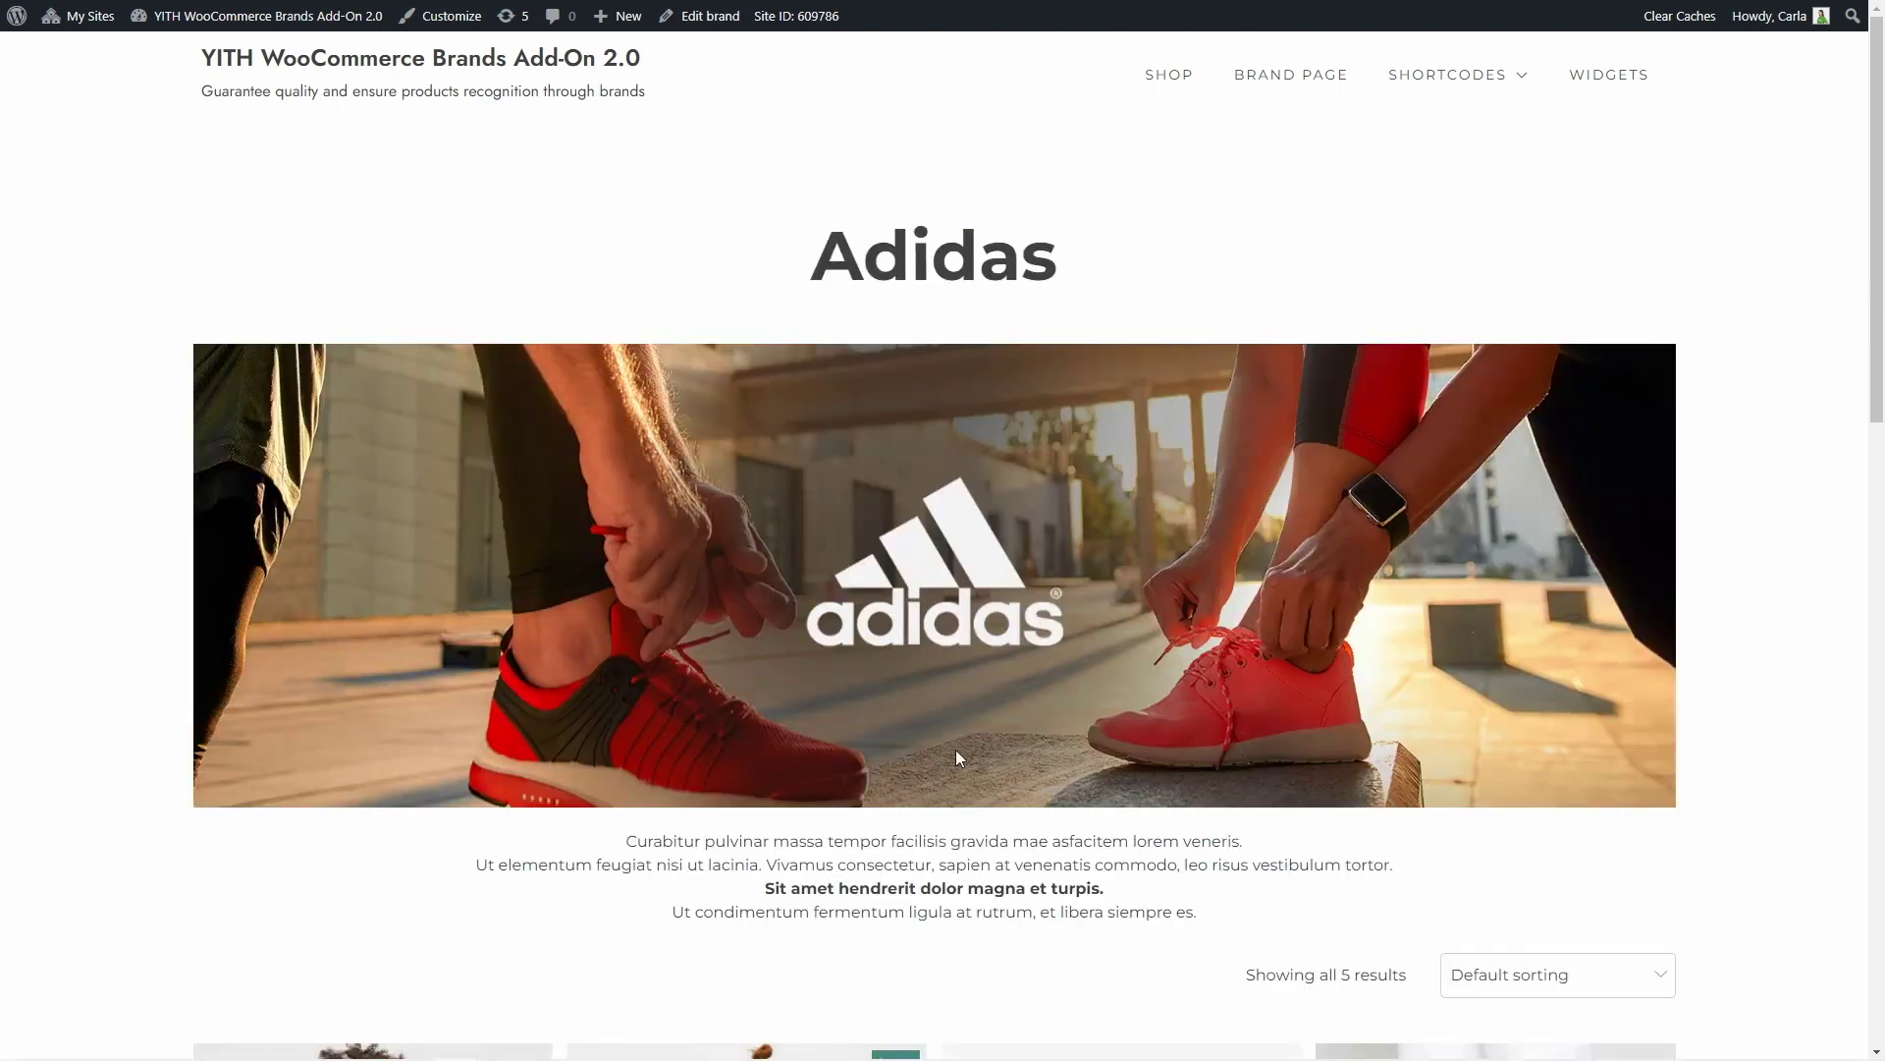
{"action": "scroll", "coordinate": [959, 754], "scroll_direction": "down", "scroll_amount": 5}
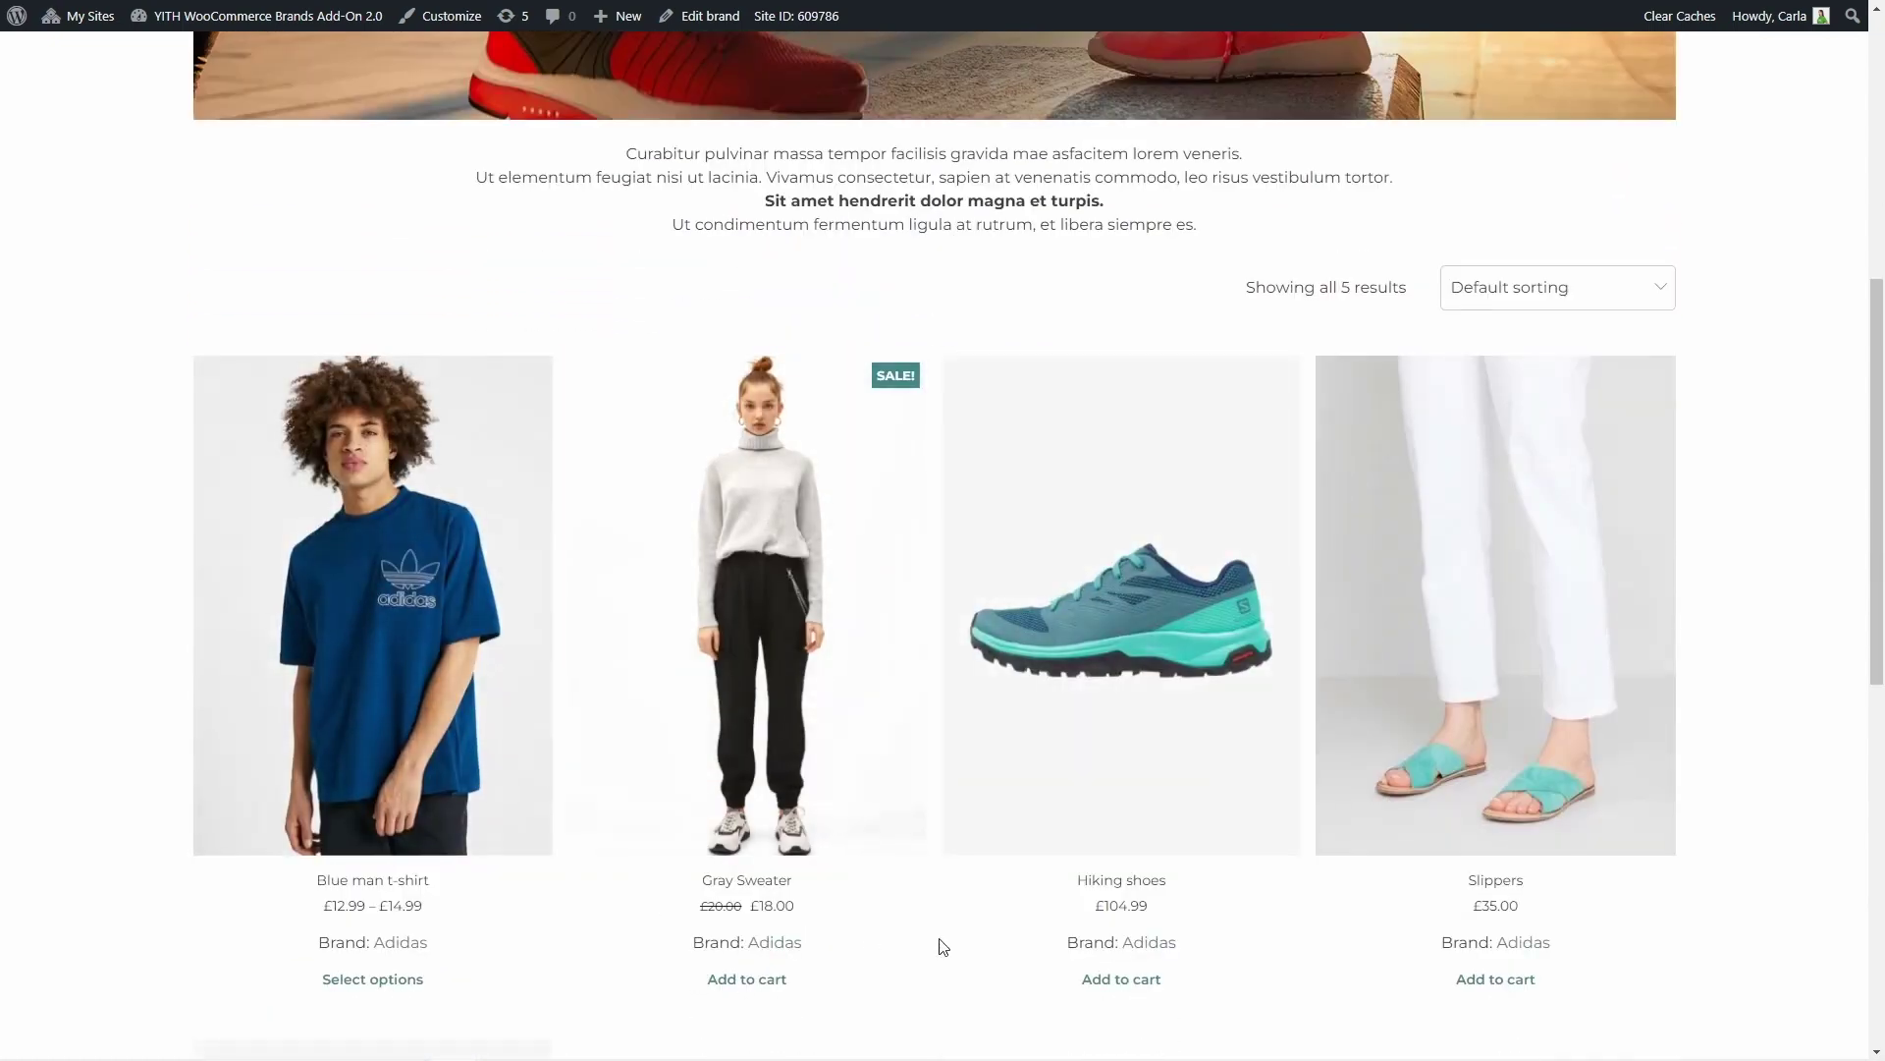
{"action": "scroll", "coordinate": [857, 506], "scroll_direction": "up", "scroll_amount": 5}
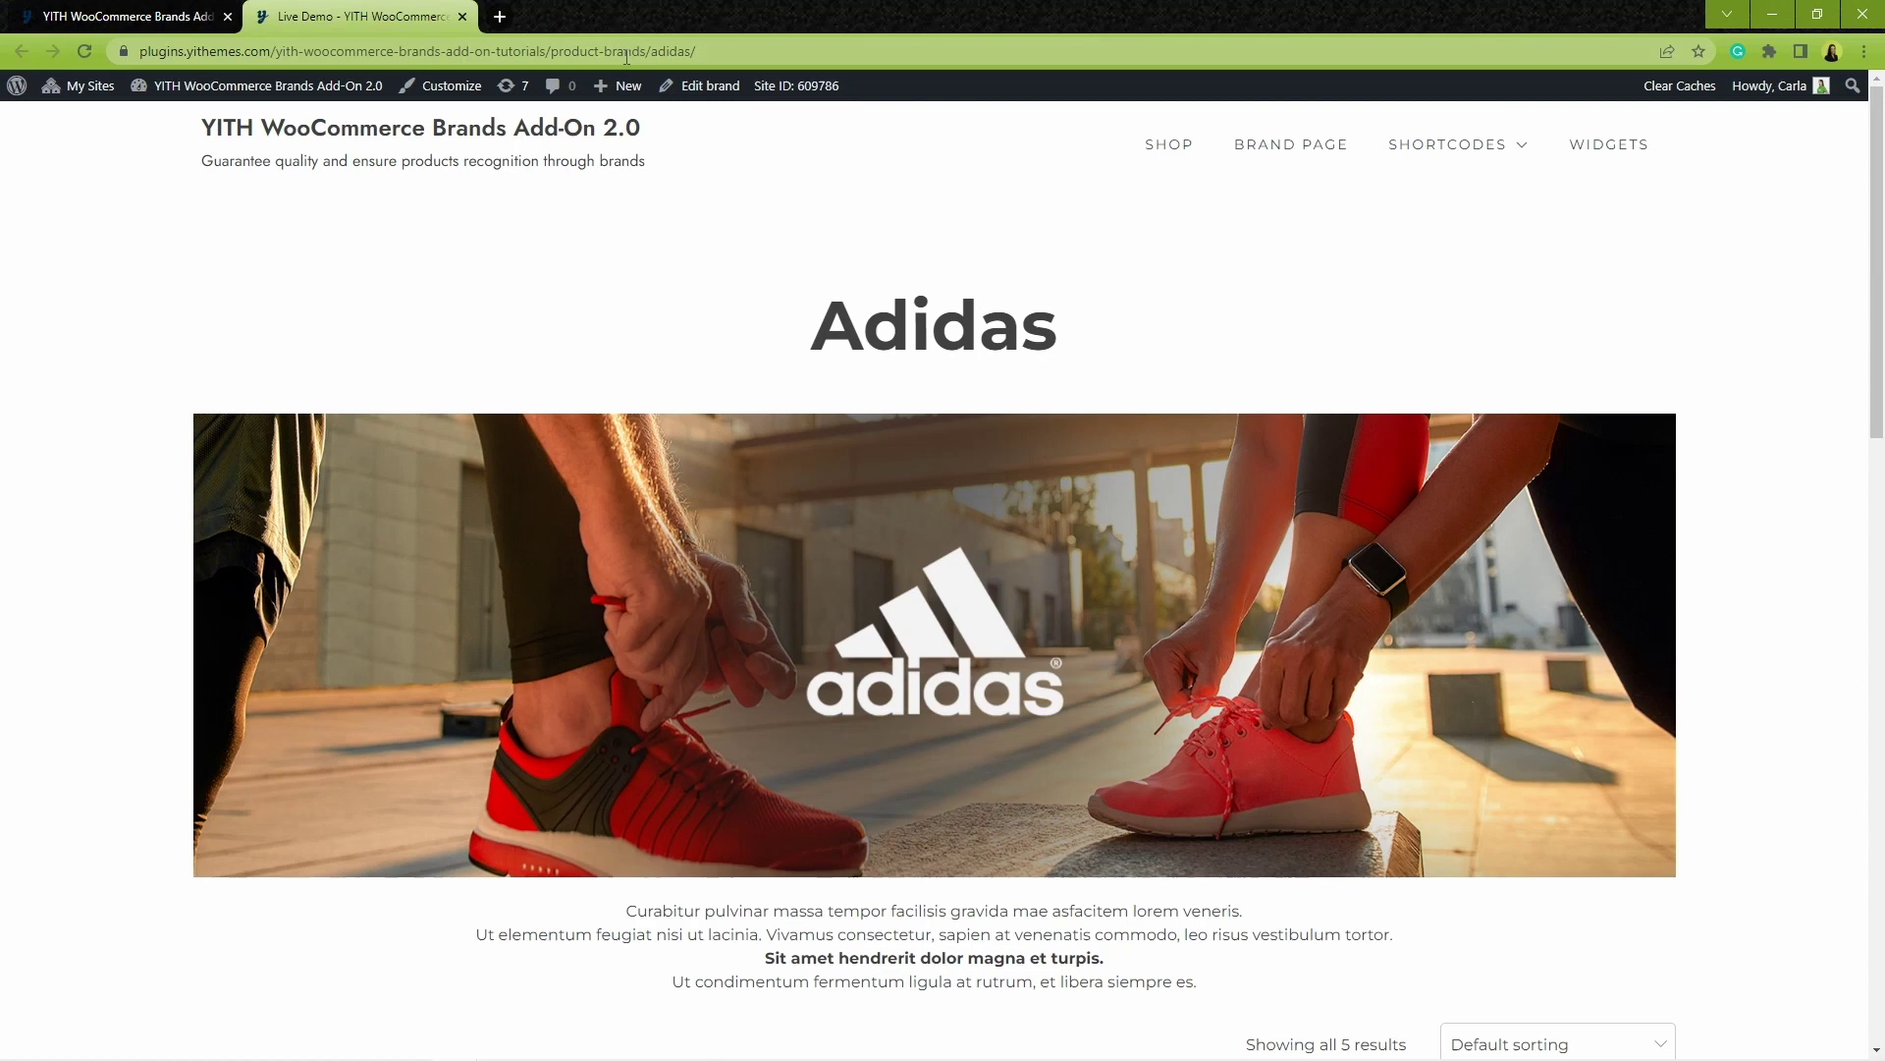
{"action": "left_click_drag", "start_coordinate": [552, 51], "coordinate": [645, 52]}
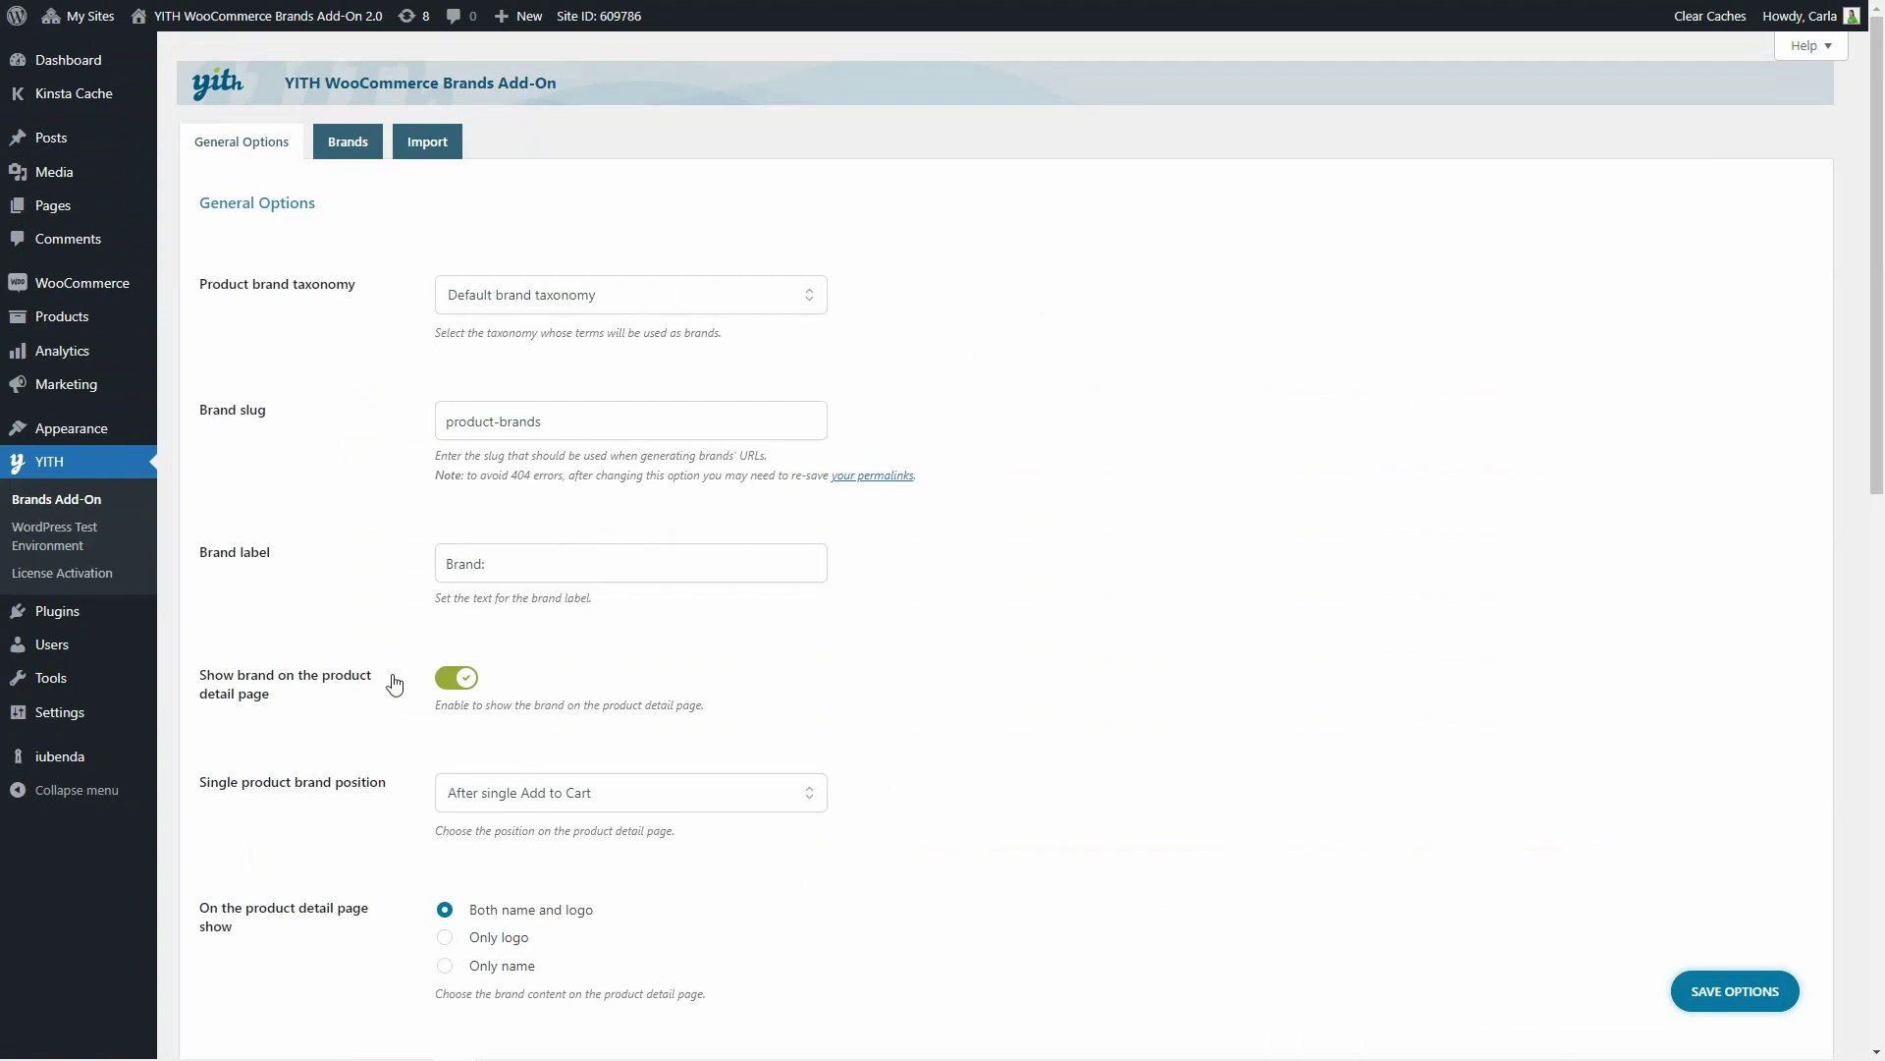
- Review the Single product brand position choices and keep After single Add to Cart
{"action": "scroll", "coordinate": [457, 724], "scroll_direction": "down", "scroll_amount": 3}
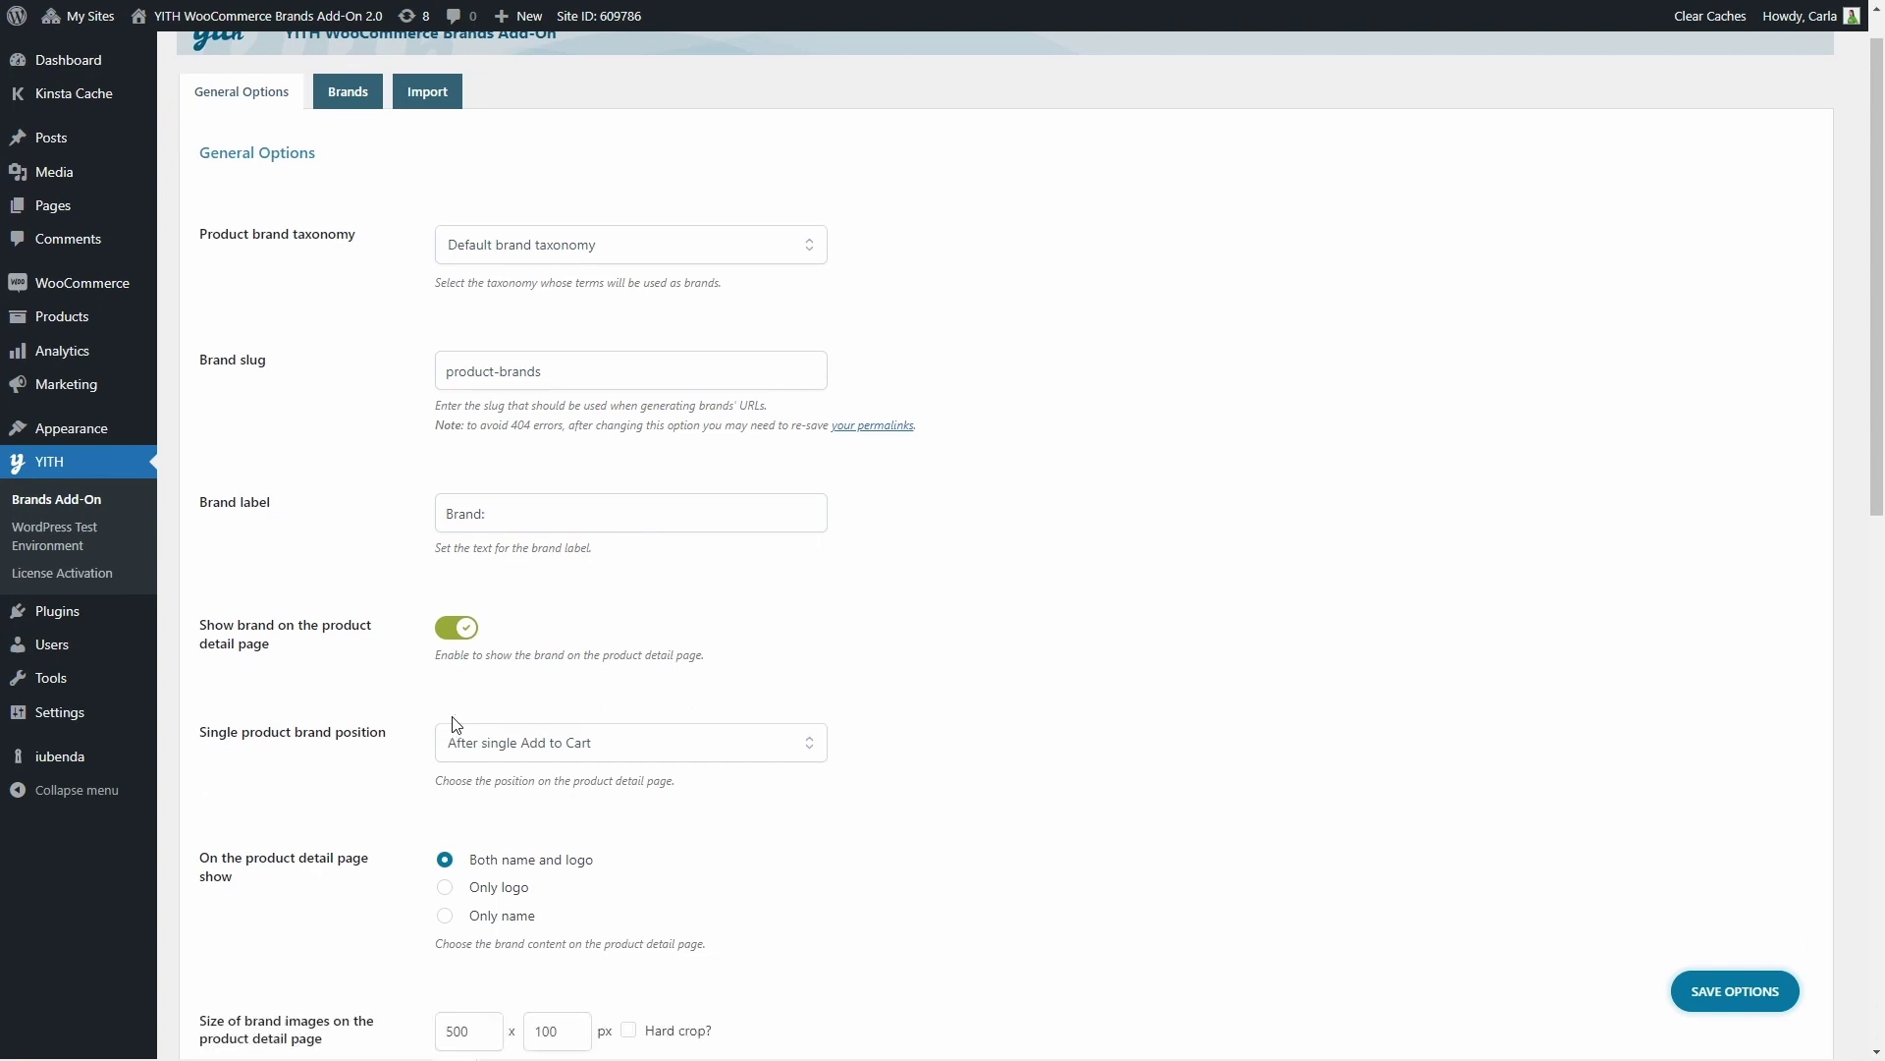
{"action": "left_click", "coordinate": [514, 509]}
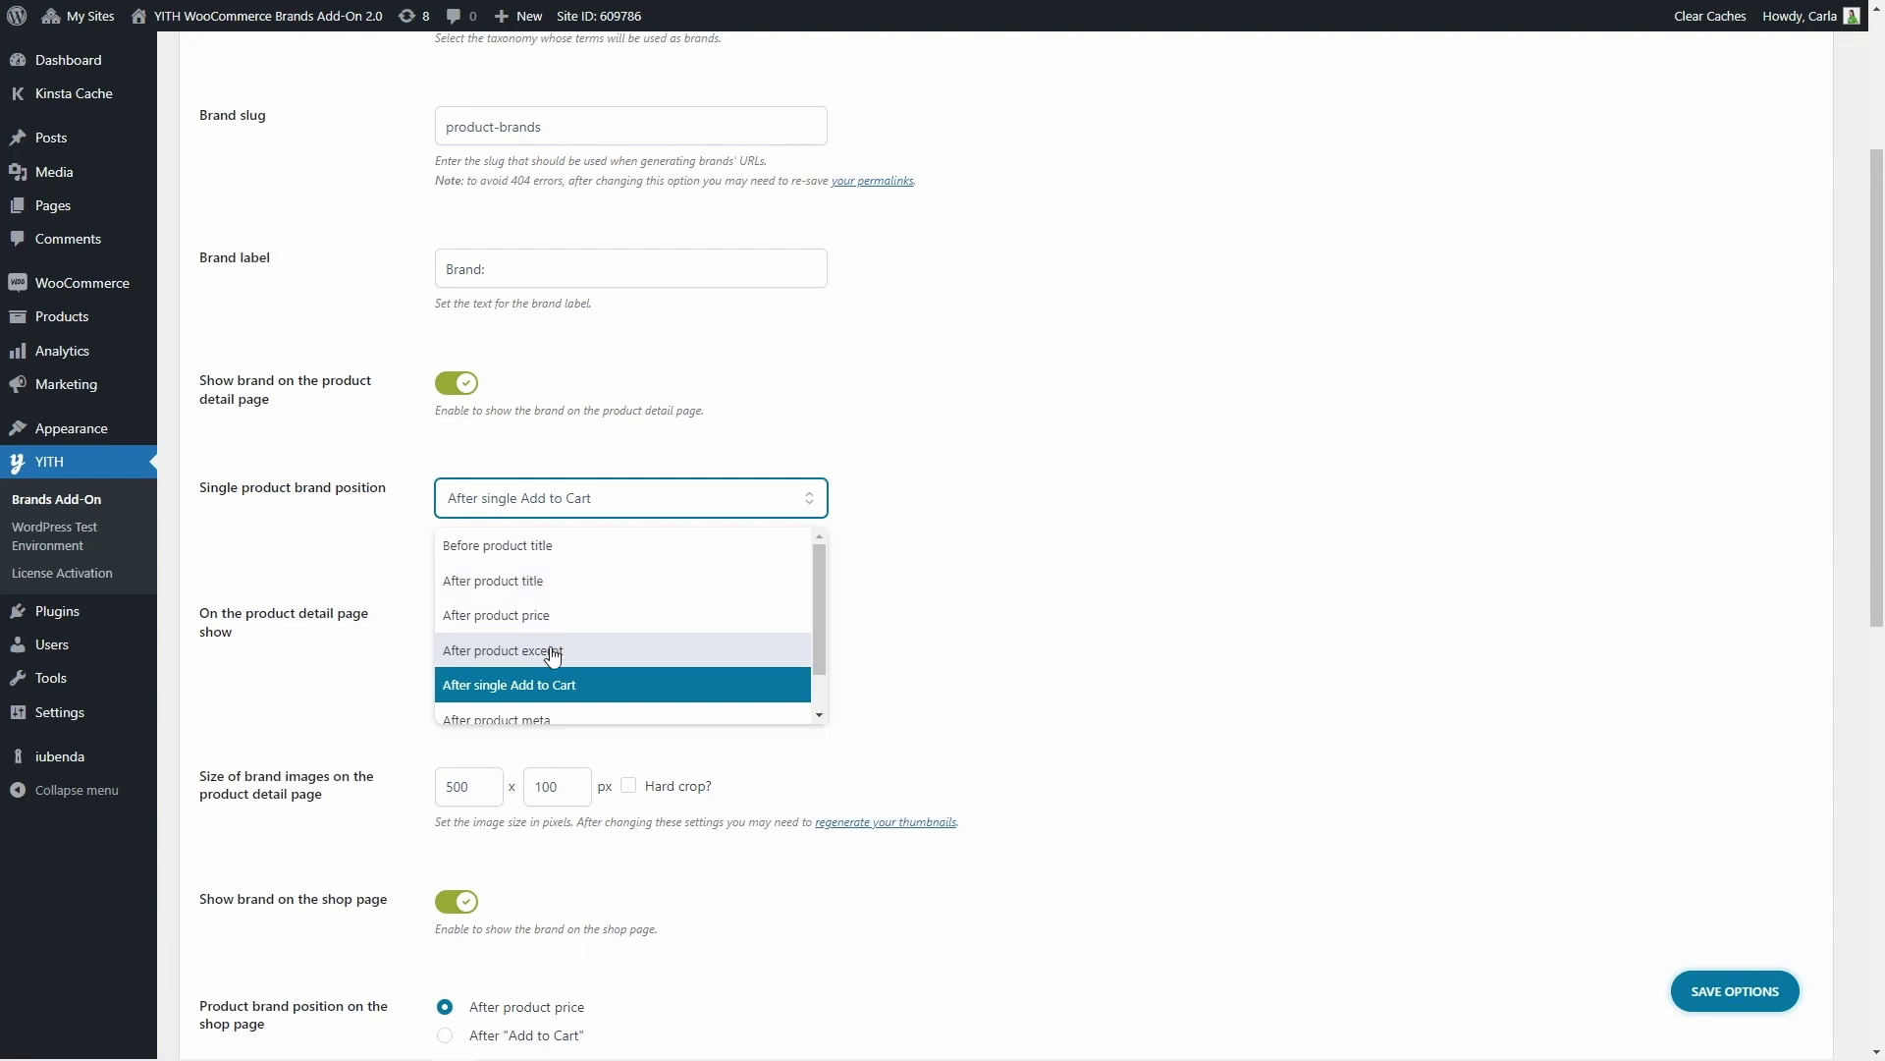
{"action": "scroll", "coordinate": [557, 700], "scroll_direction": "down", "scroll_amount": 1}
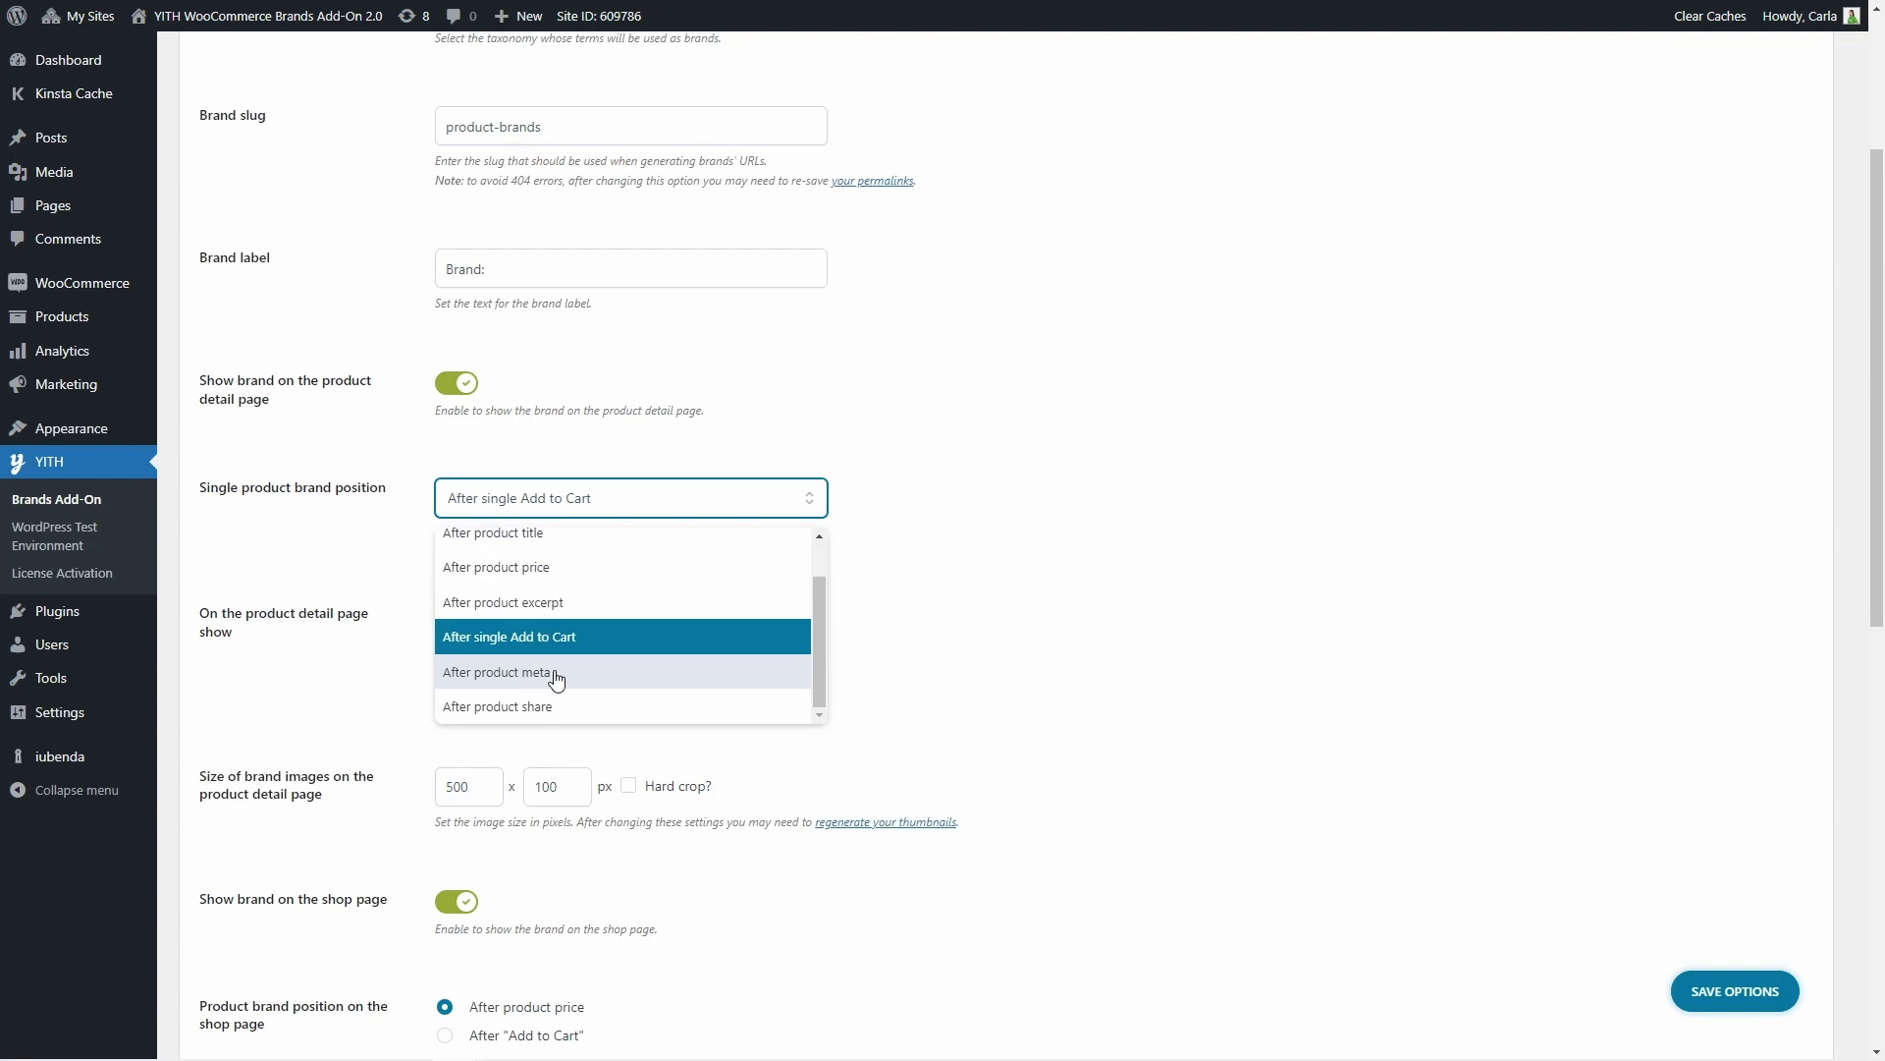
{"action": "scroll", "coordinate": [557, 706], "scroll_direction": "up", "scroll_amount": 1}
{"action": "left_click", "coordinate": [575, 506]}
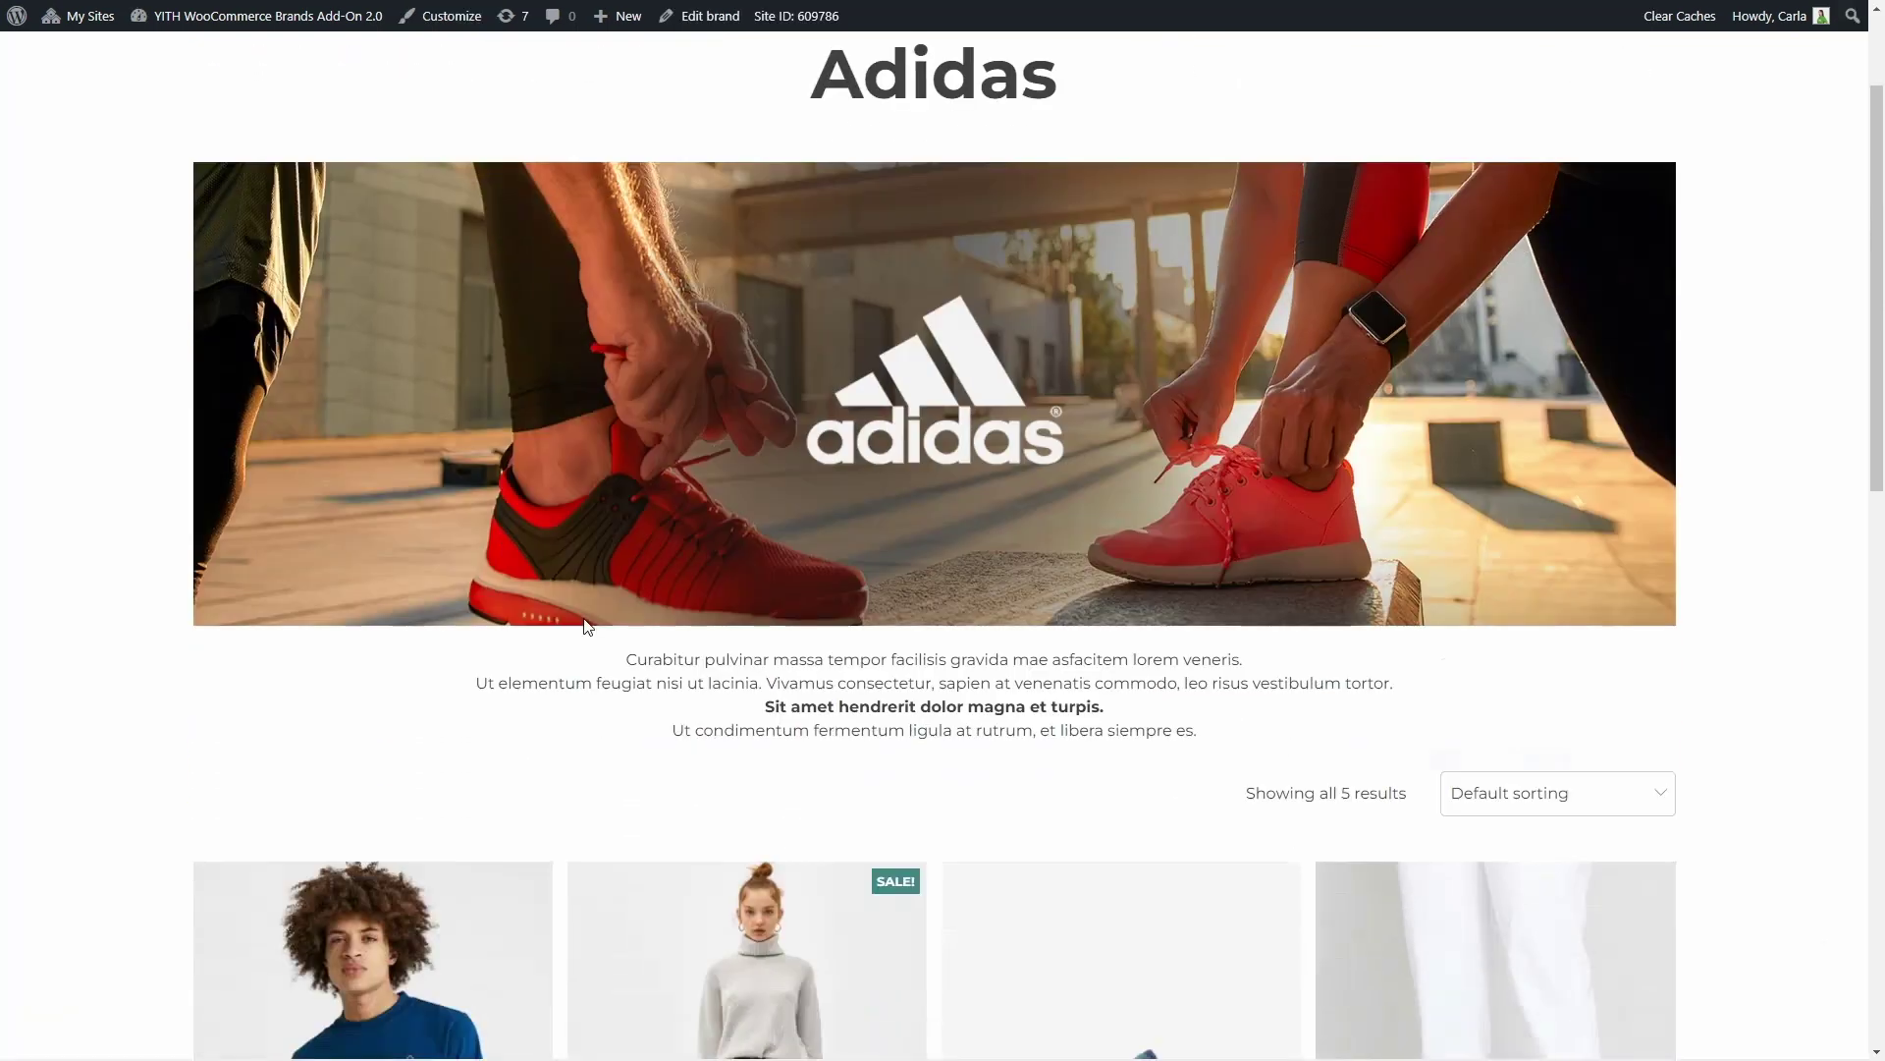
{"action": "scroll", "coordinate": [539, 674], "scroll_direction": "down", "scroll_amount": 1}
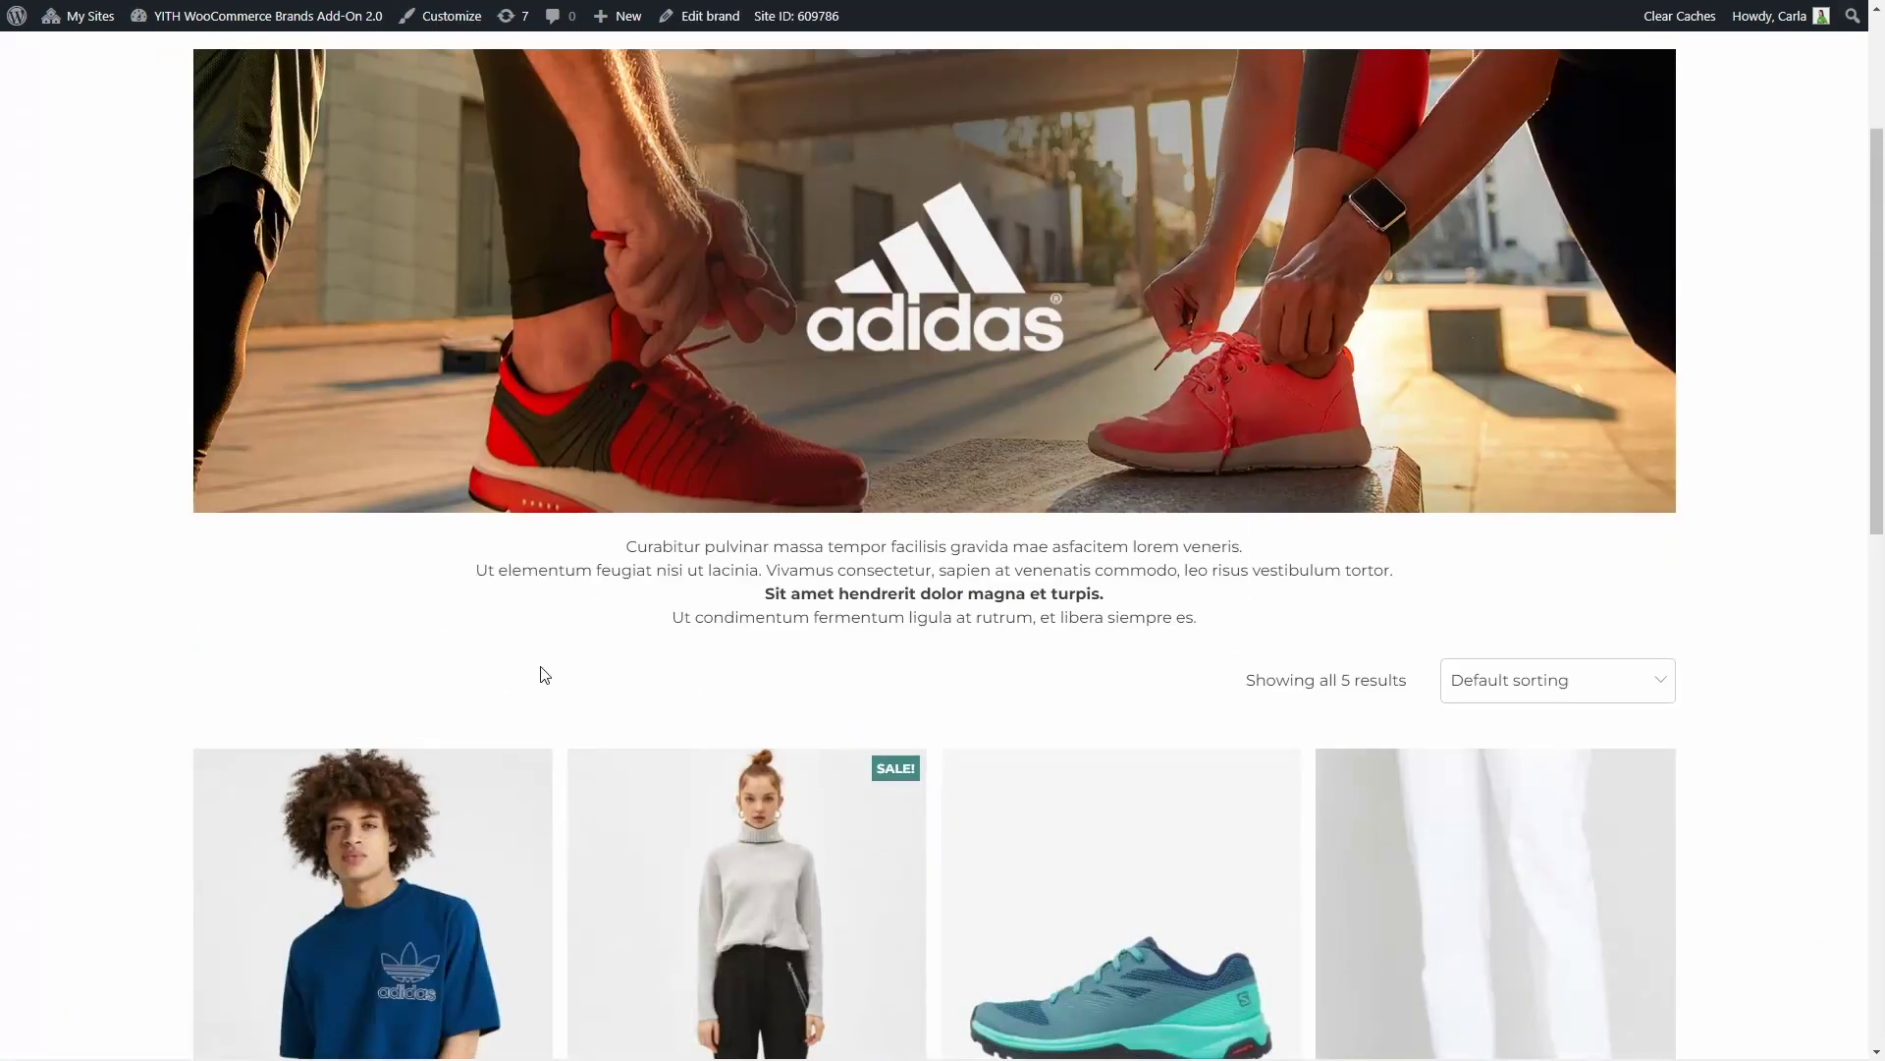
{"action": "left_click", "coordinate": [385, 891]}
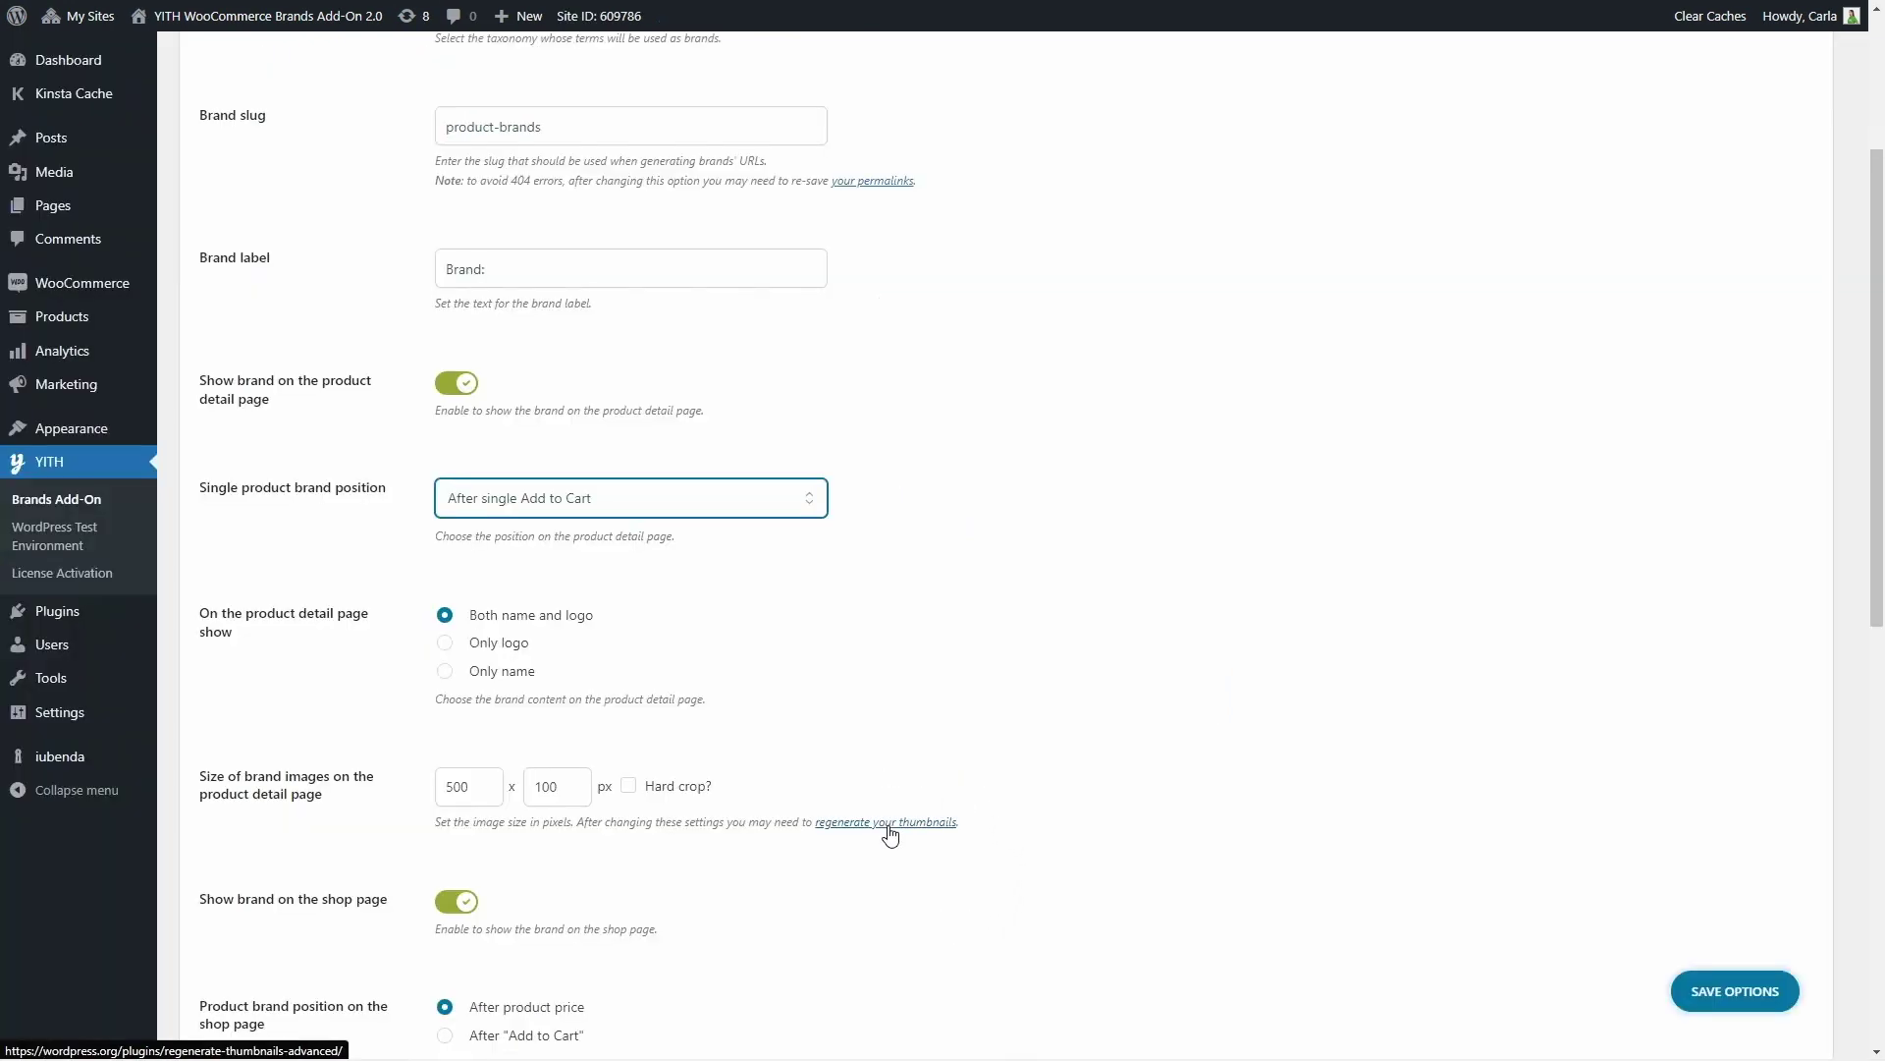
{"action": "scroll", "coordinate": [890, 835], "scroll_direction": "down", "scroll_amount": 1}
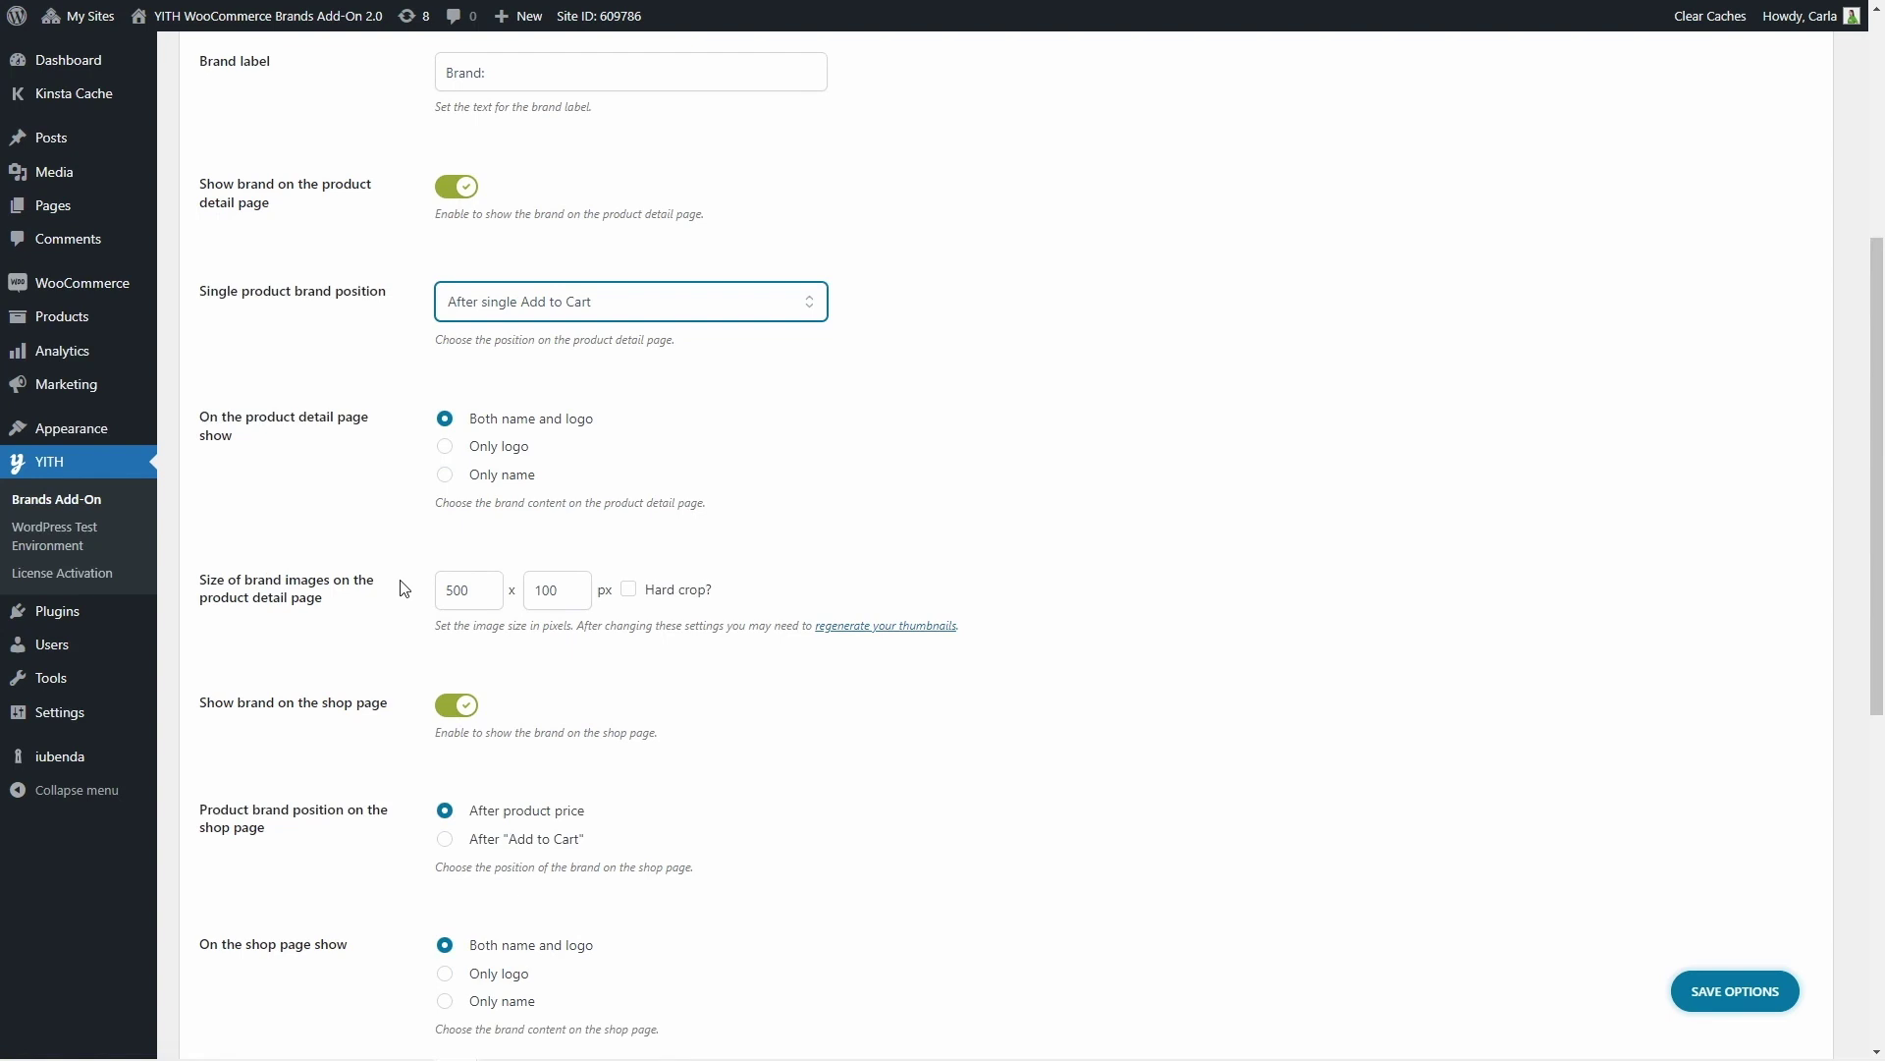
- Switch Set a default image on, then back off so it stays disabled
{"action": "scroll", "coordinate": [404, 587], "scroll_direction": "down", "scroll_amount": 2}
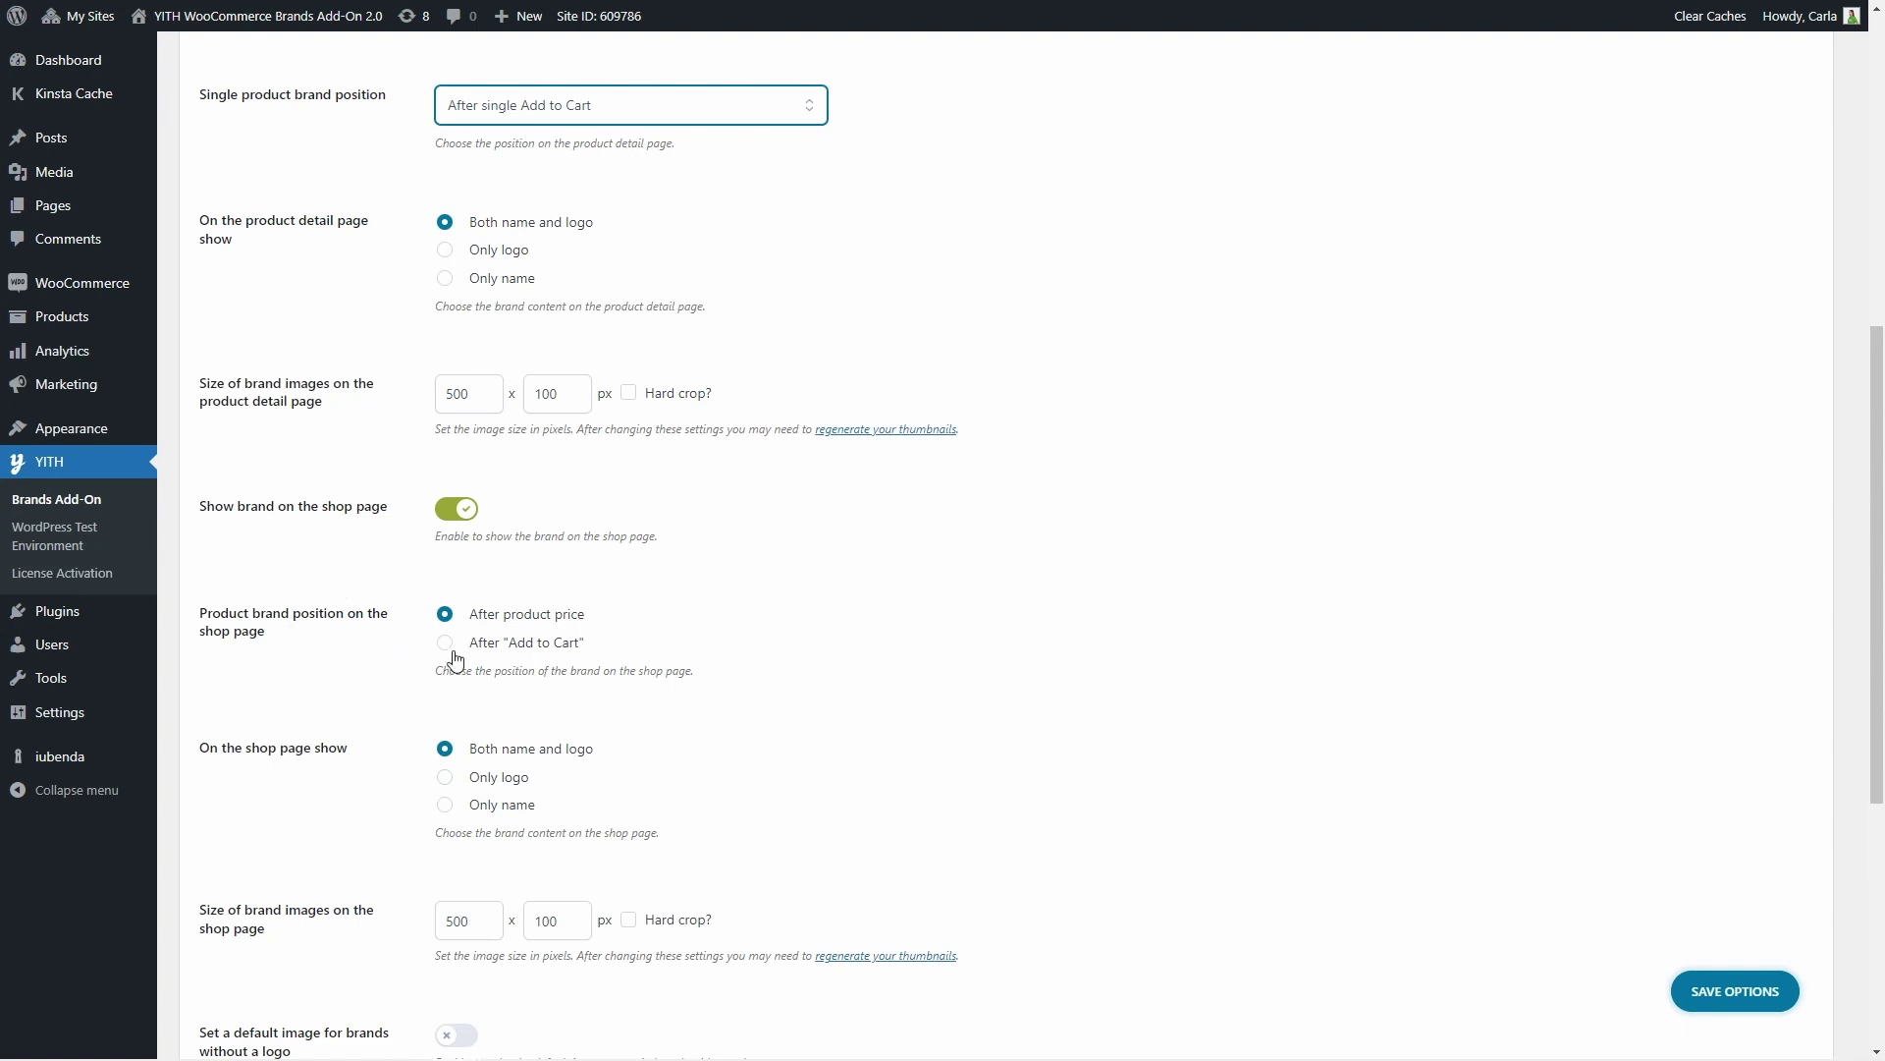
{"action": "scroll", "coordinate": [451, 660], "scroll_direction": "down", "scroll_amount": 2}
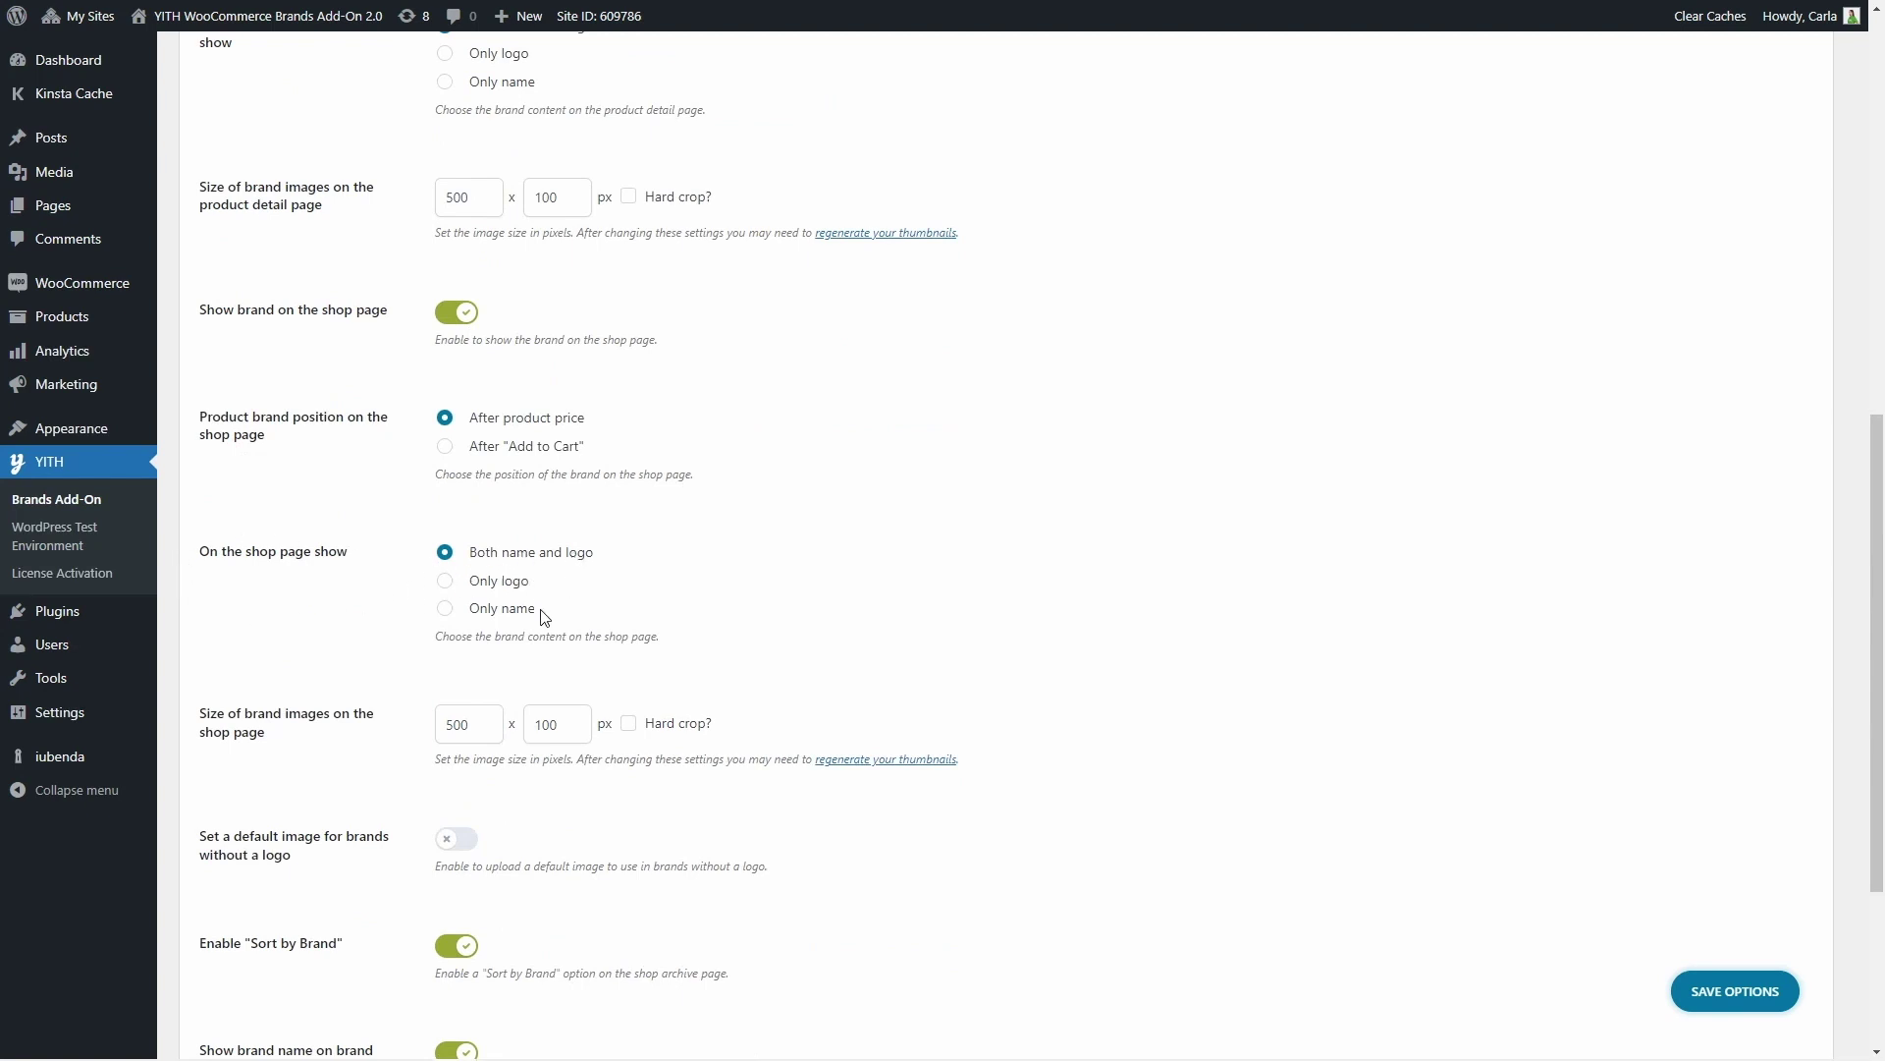
{"action": "scroll", "coordinate": [543, 616], "scroll_direction": "down", "scroll_amount": 2}
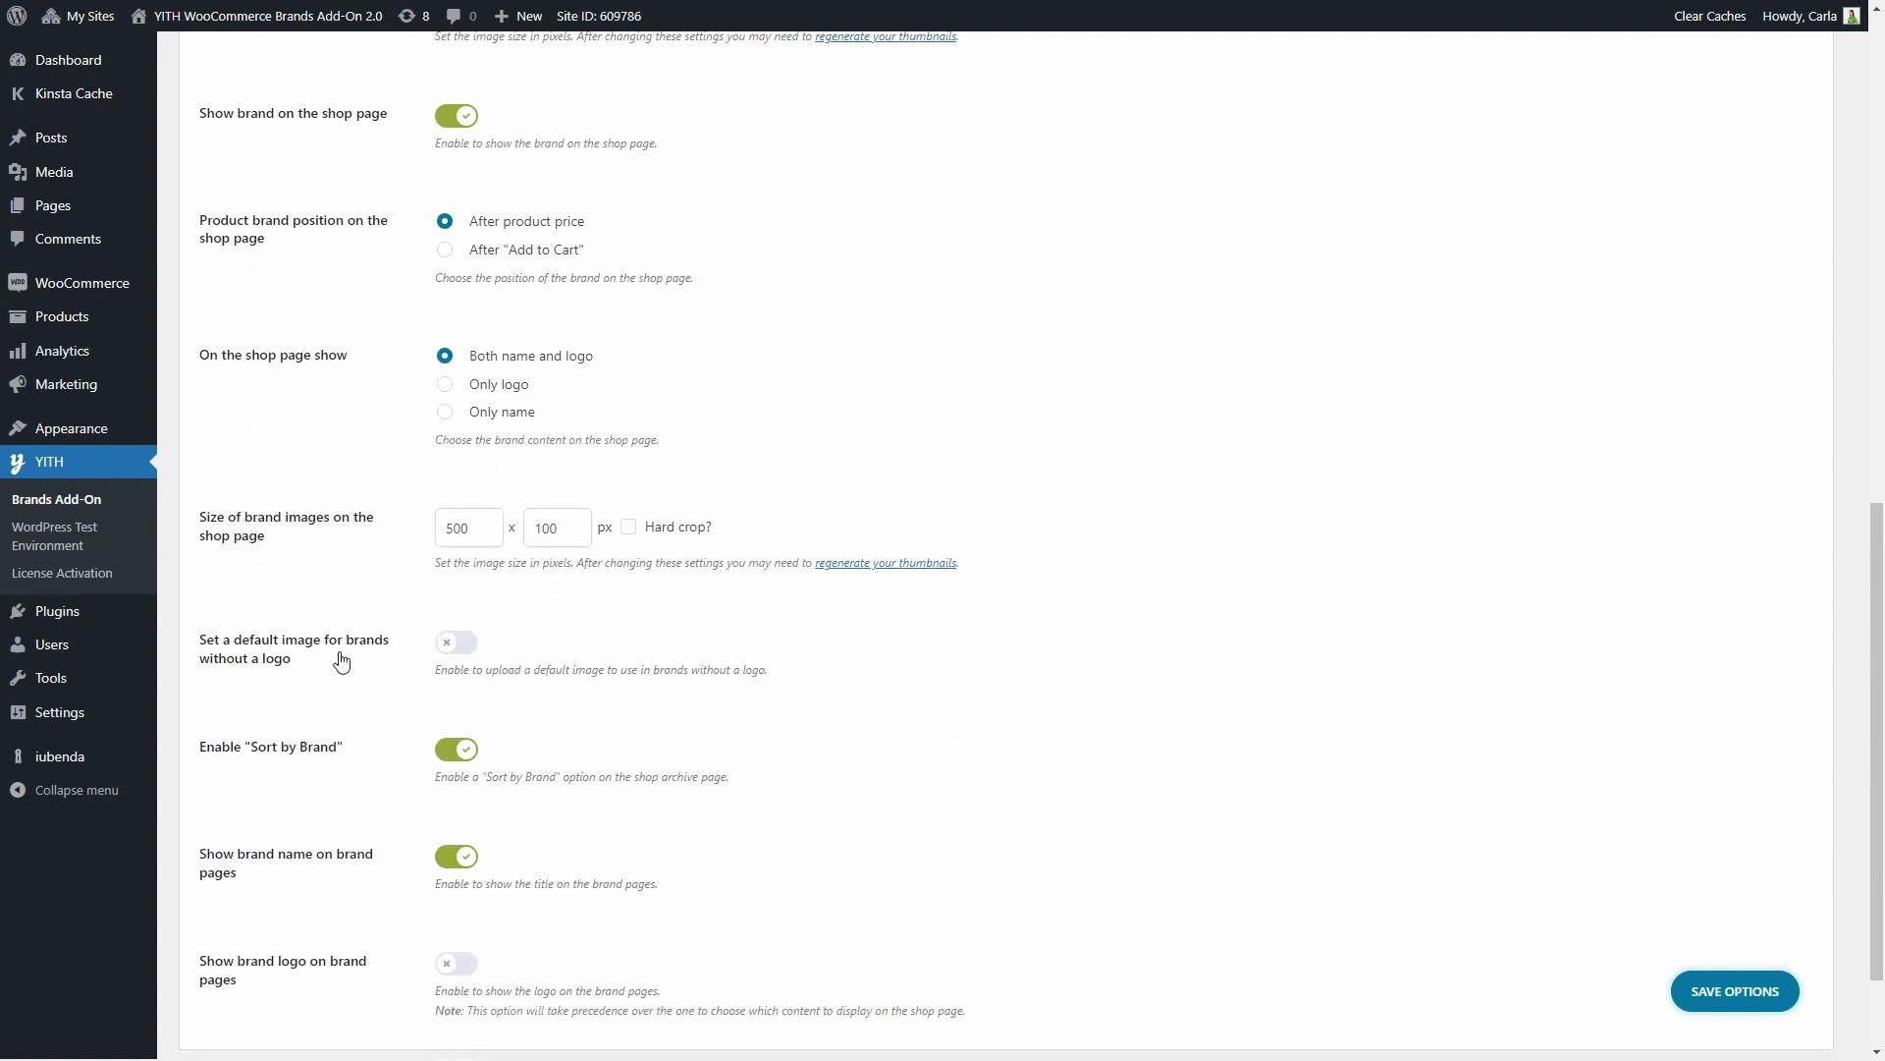
{"action": "left_click", "coordinate": [458, 643]}
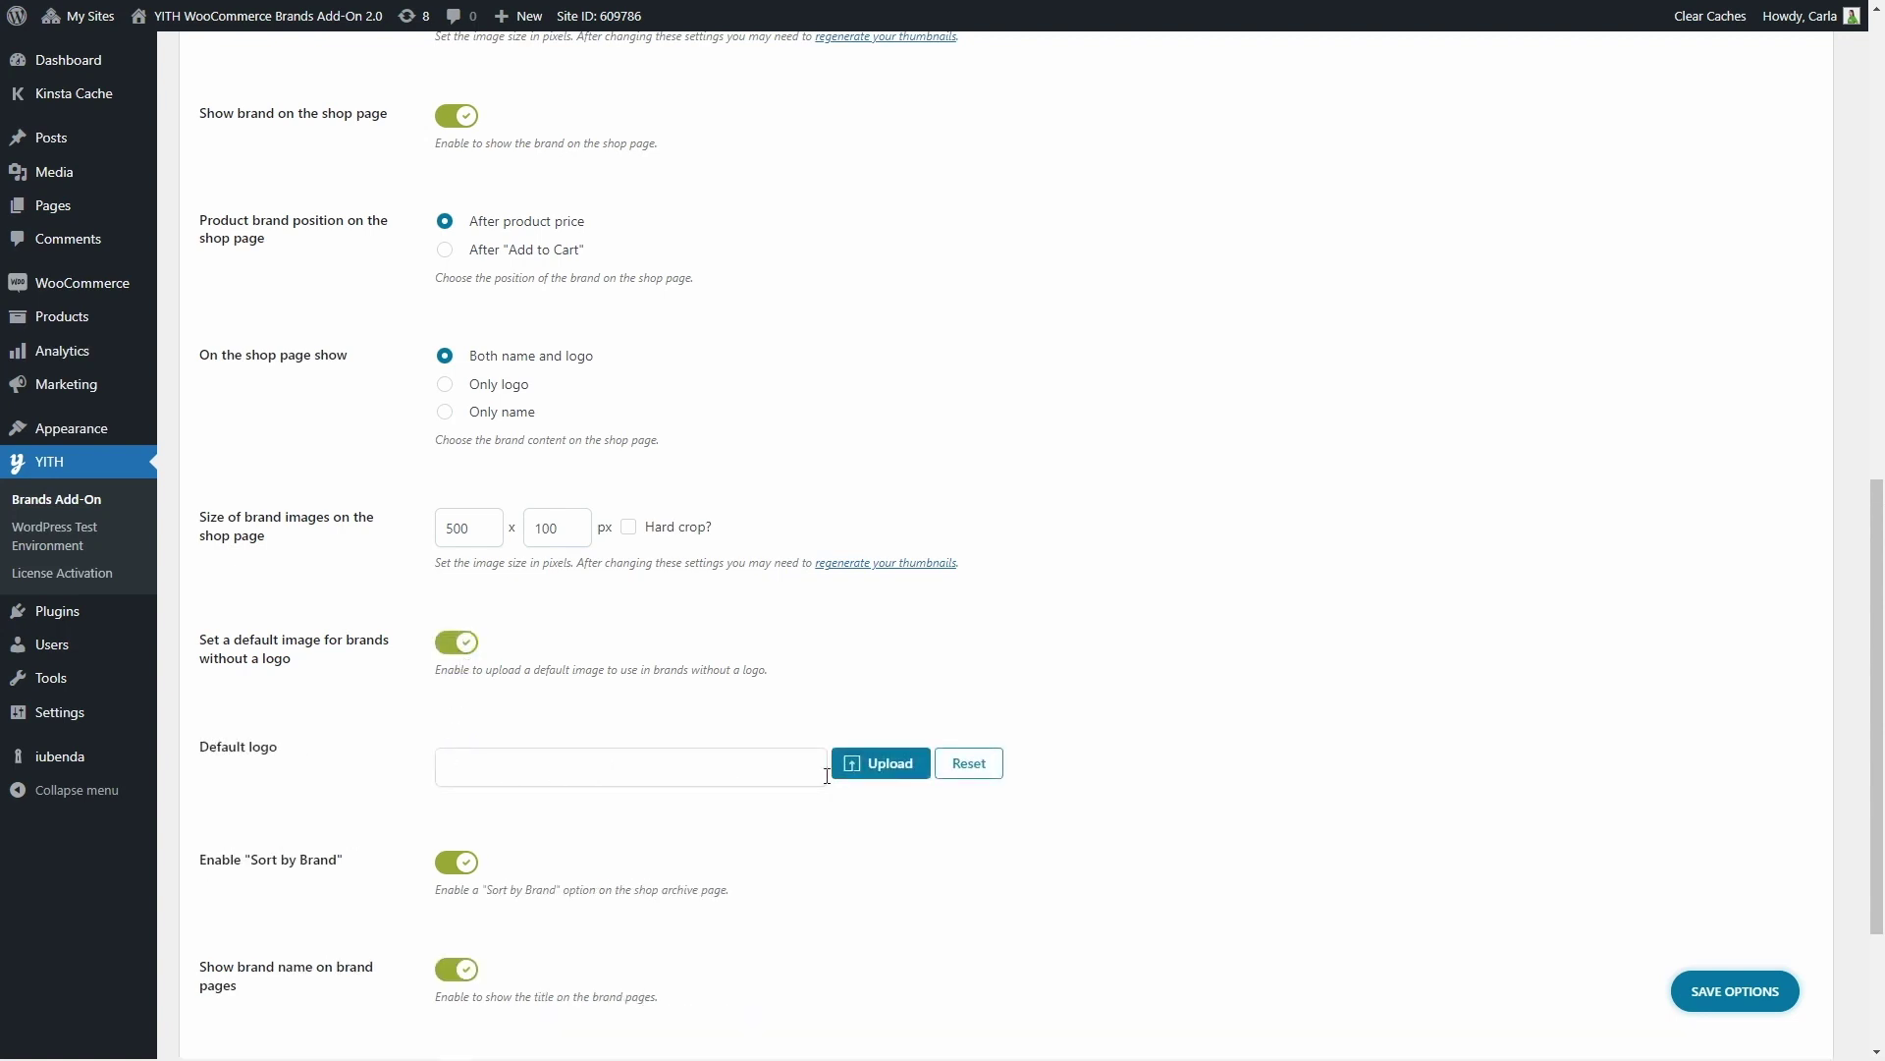
{"action": "left_click", "coordinate": [456, 643]}
- Go to the Brands tab with its brand list and new-brand form
{"action": "scroll", "coordinate": [469, 650], "scroll_direction": "down", "scroll_amount": 2}
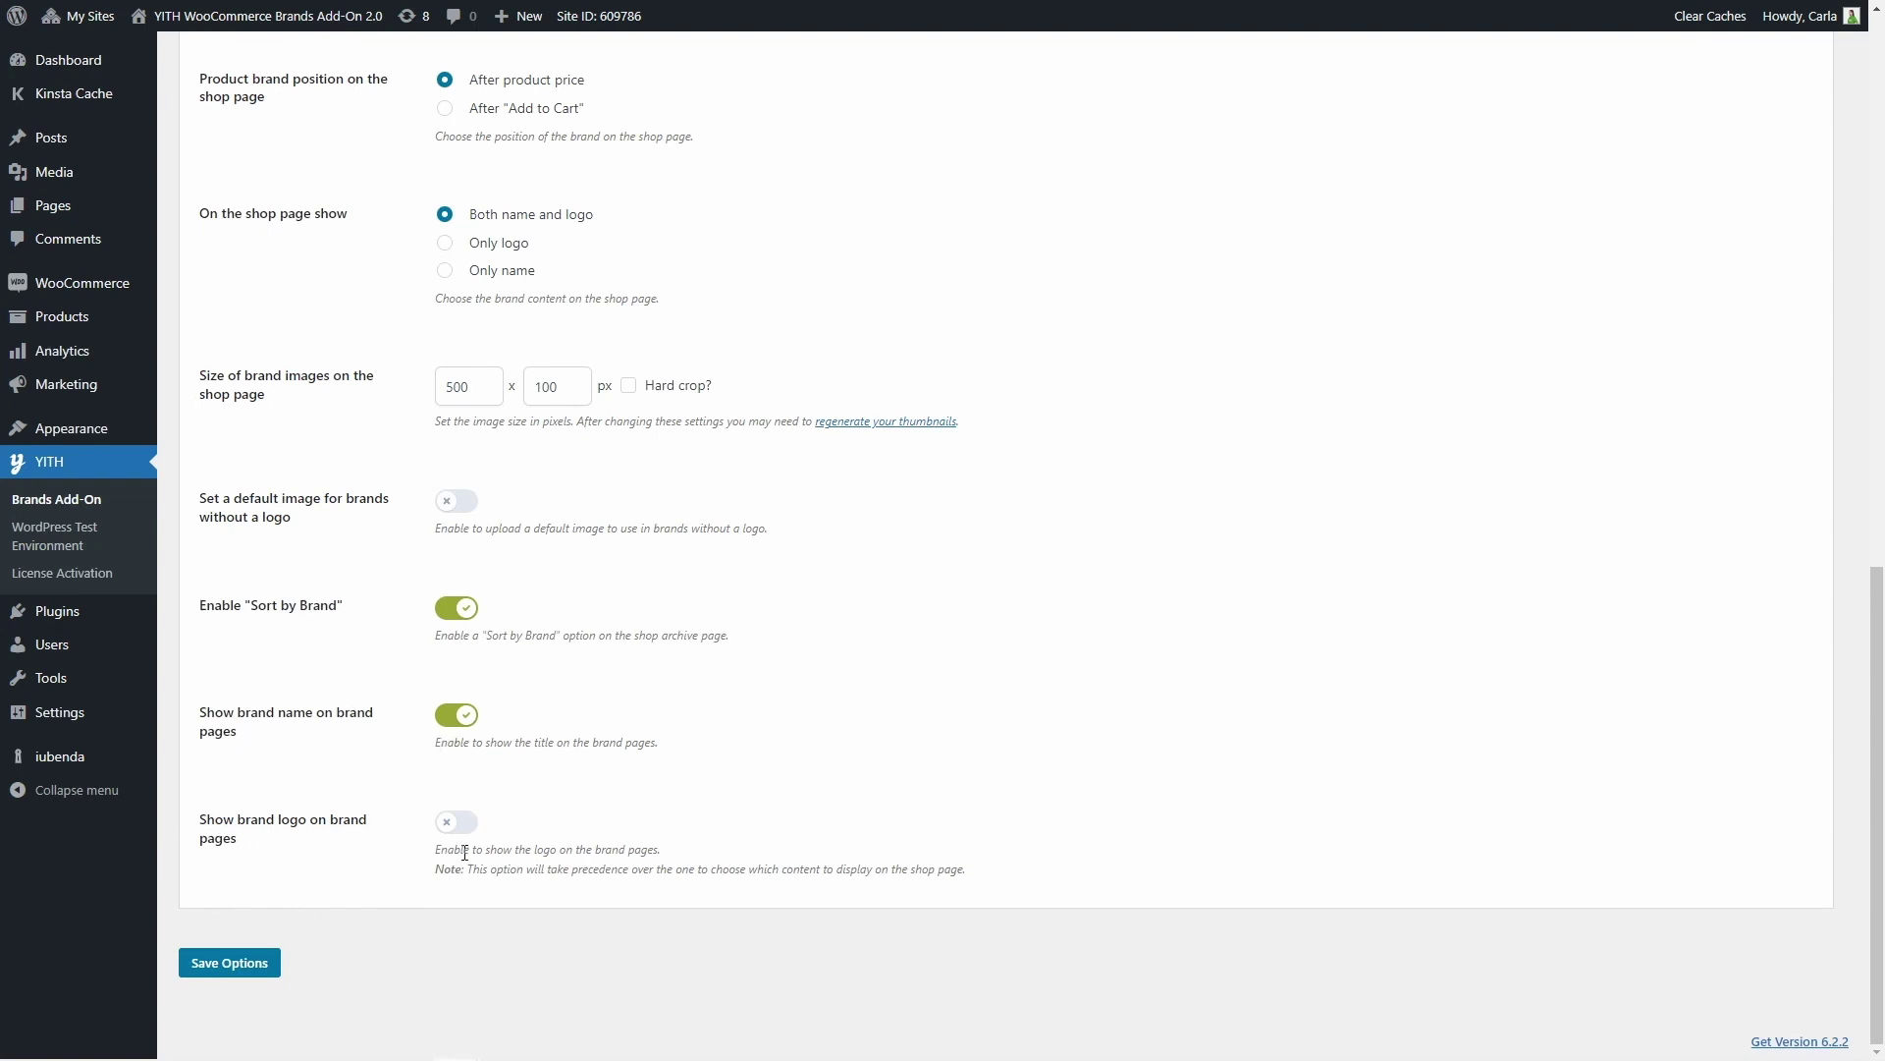
{"action": "scroll", "coordinate": [465, 853], "scroll_direction": "up", "scroll_amount": 15}
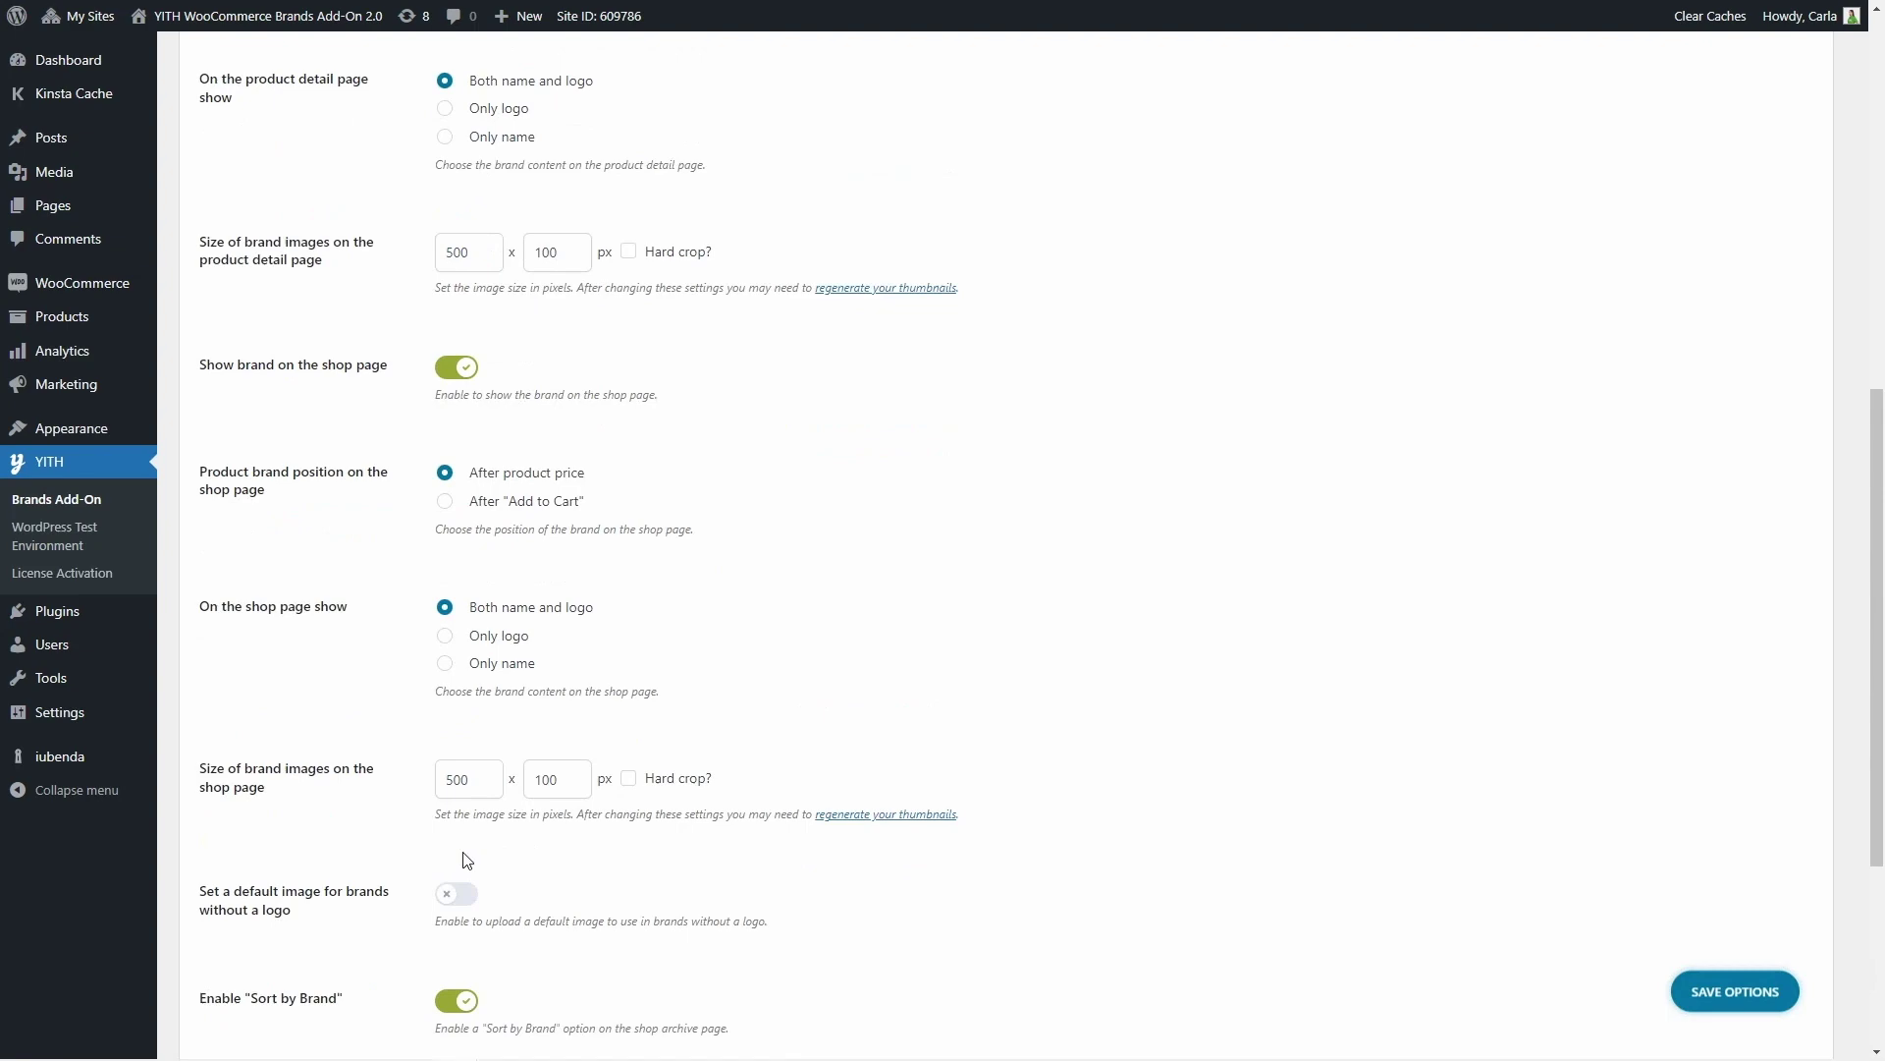
{"action": "left_click", "coordinate": [346, 148]}
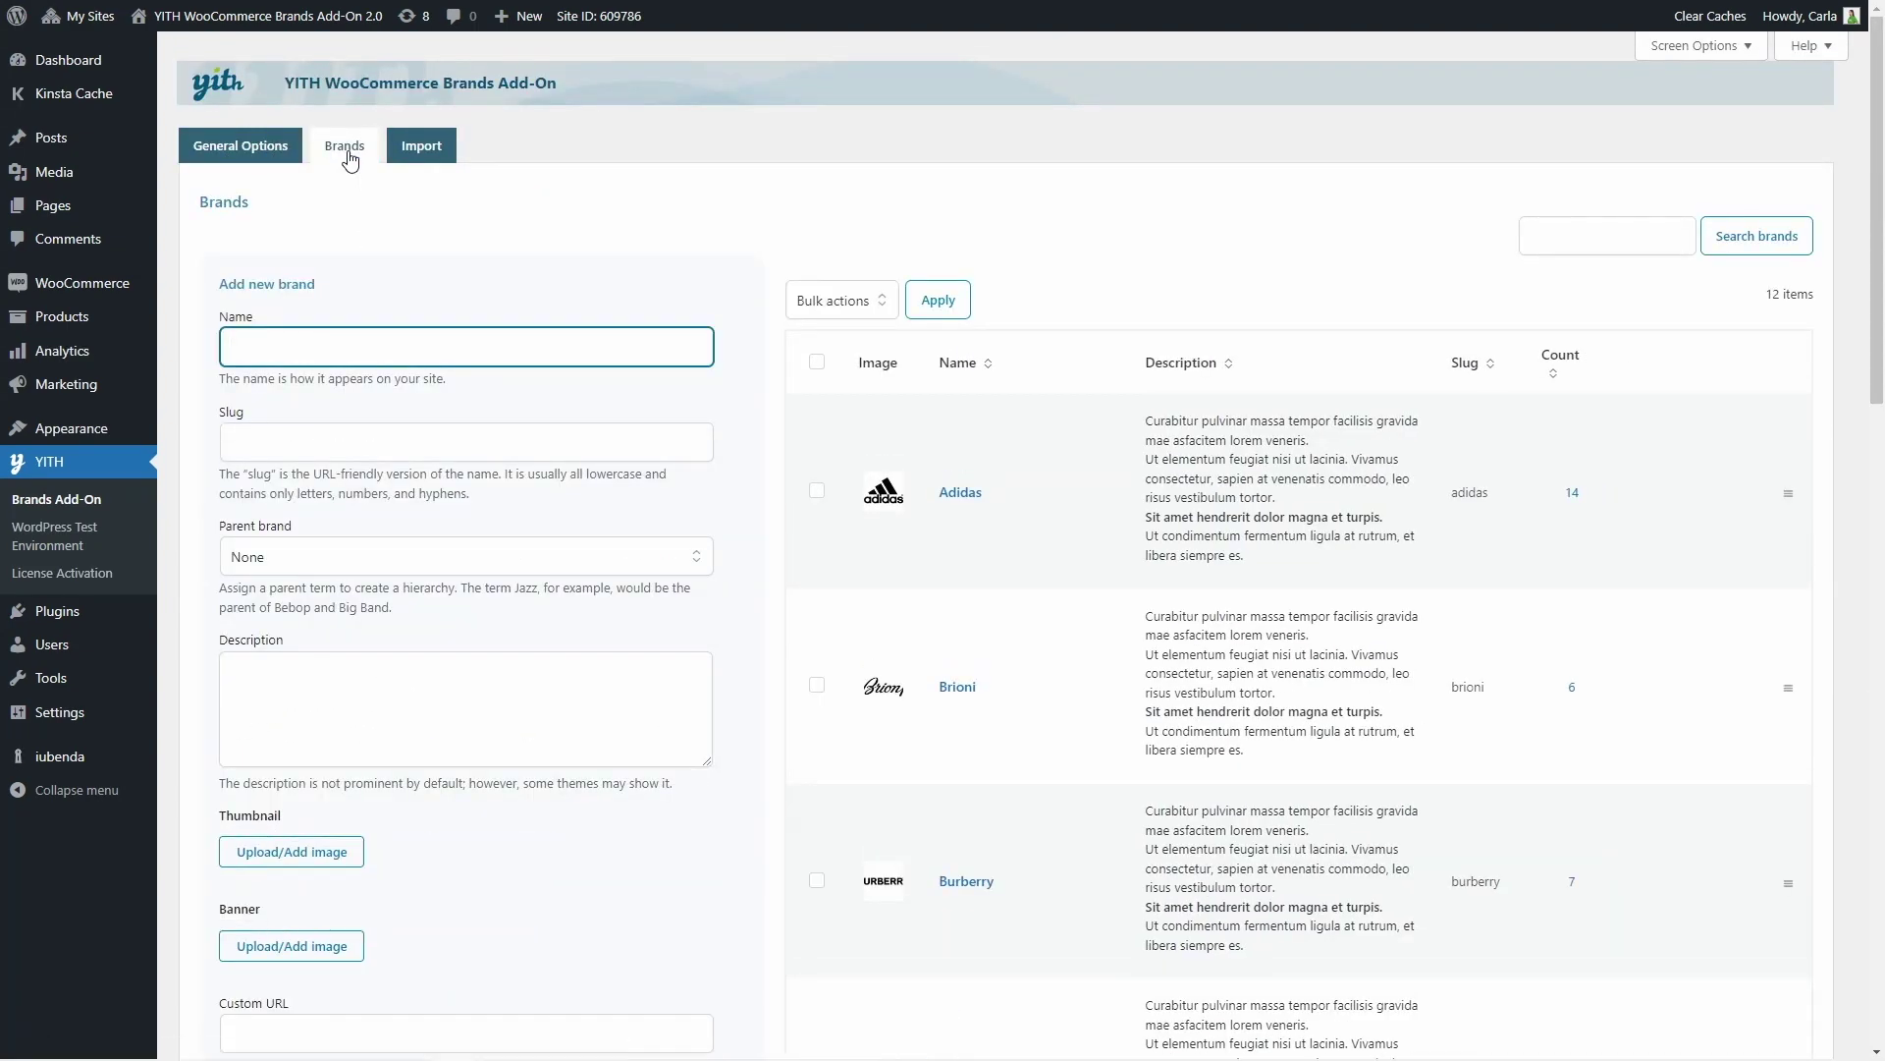
- Enter brand name Puma with slug puma and paste in its description
{"action": "scroll", "coordinate": [928, 667], "scroll_direction": "down", "scroll_amount": 4}
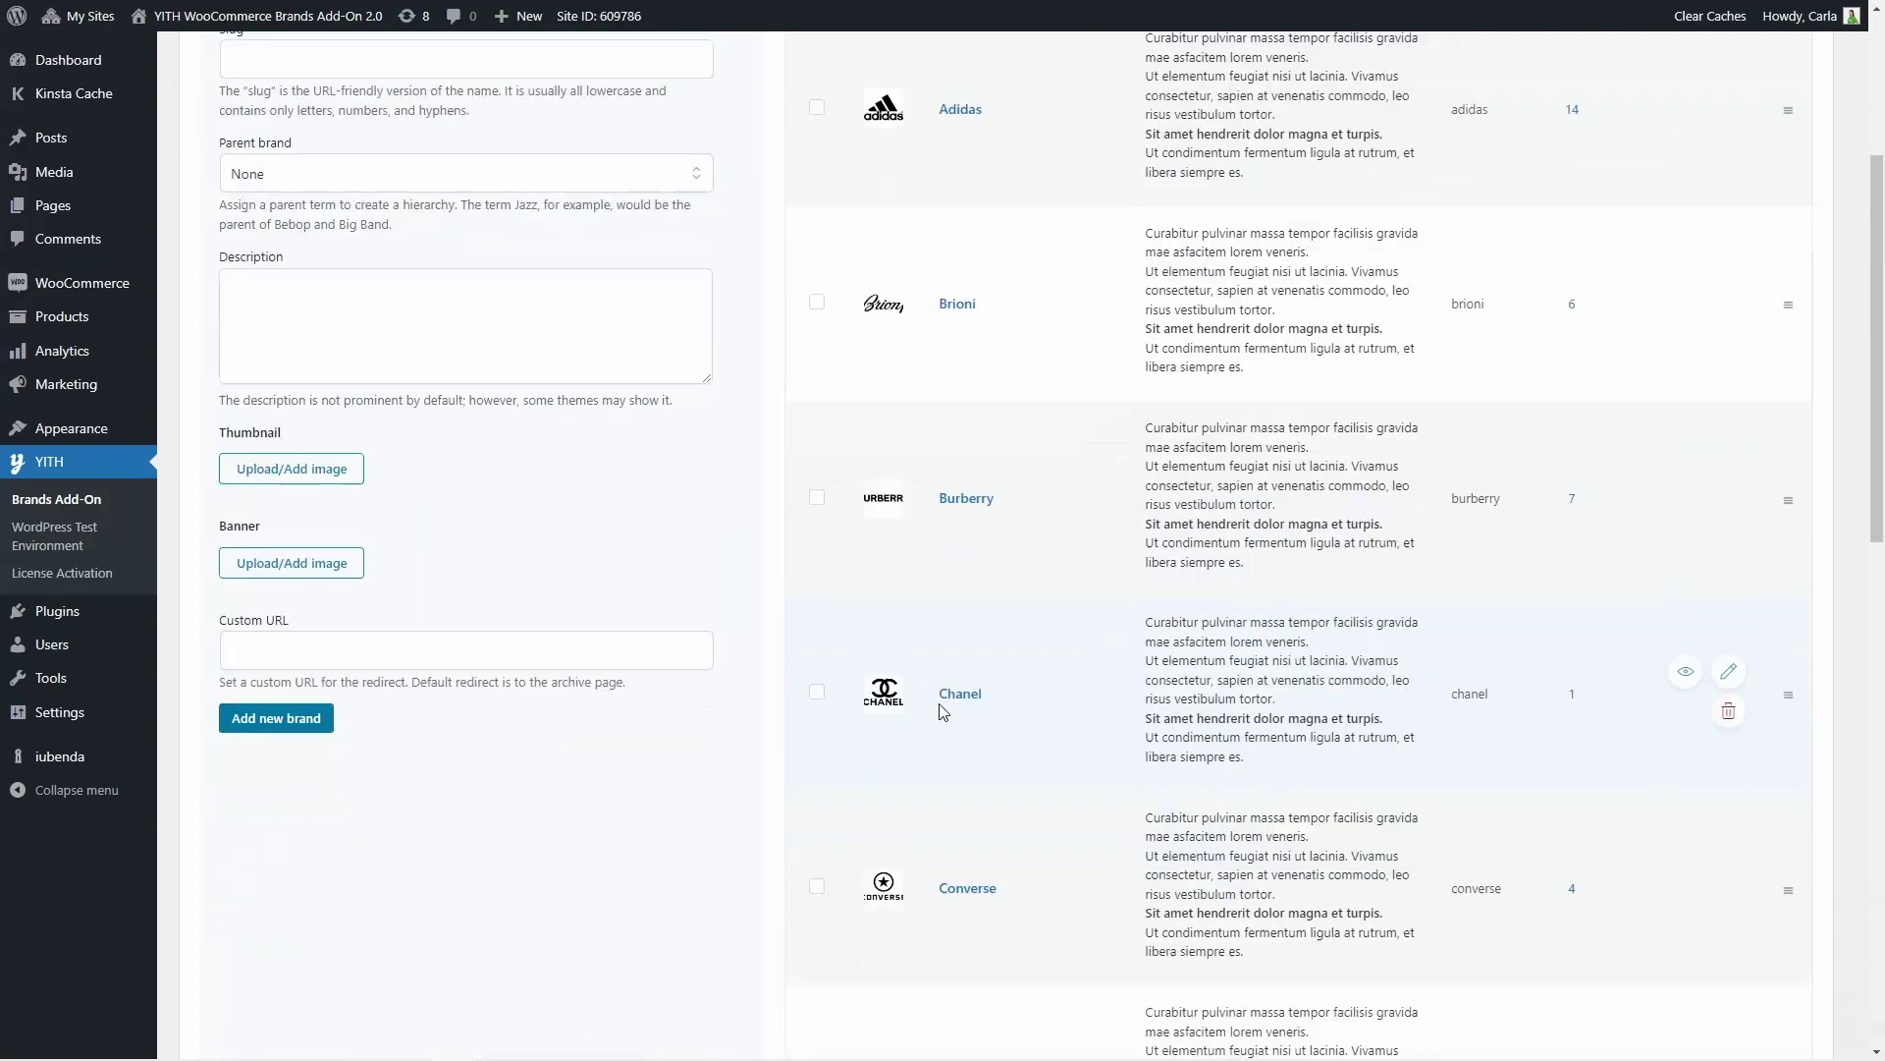
{"action": "scroll", "coordinate": [940, 711], "scroll_direction": "down", "scroll_amount": 5}
{"action": "scroll", "coordinate": [940, 711], "scroll_direction": "up", "scroll_amount": 9}
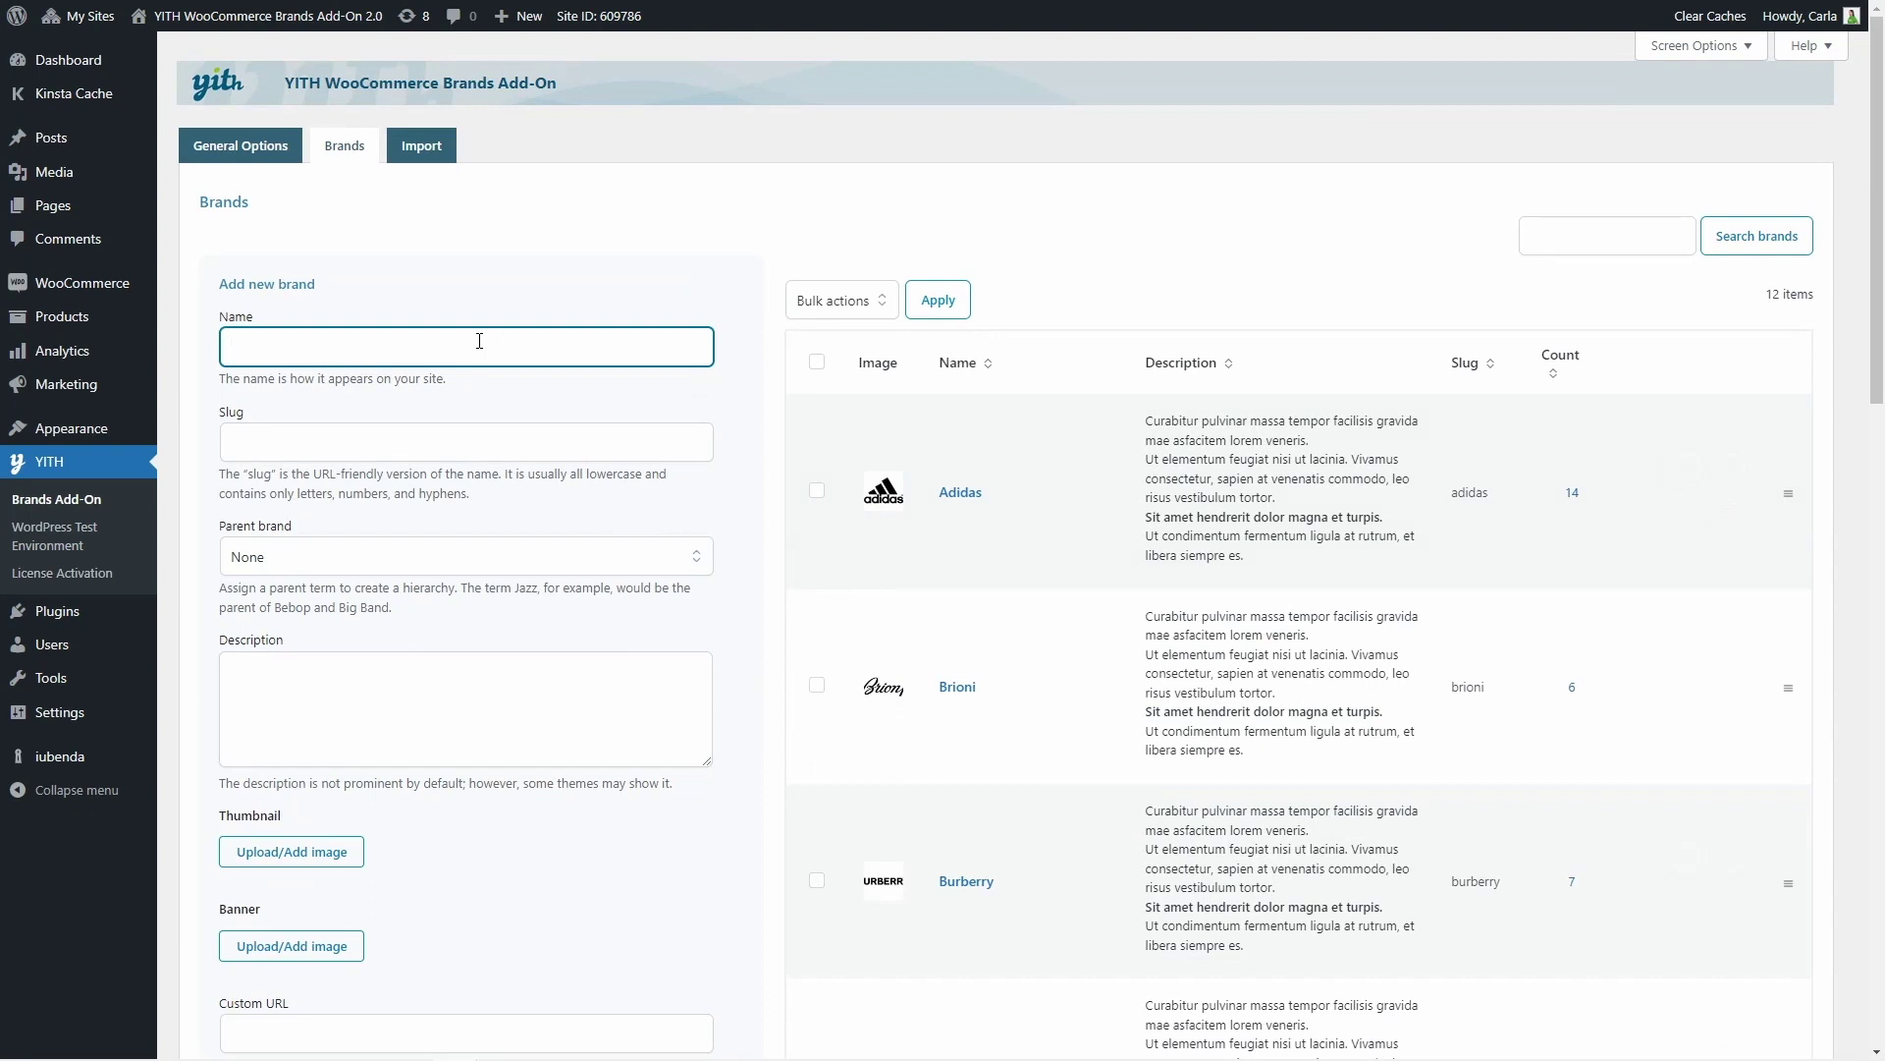
{"action": "type", "text": "Puma"}
{"action": "left_click", "coordinate": [310, 429]}
{"action": "type", "text": "puma"}
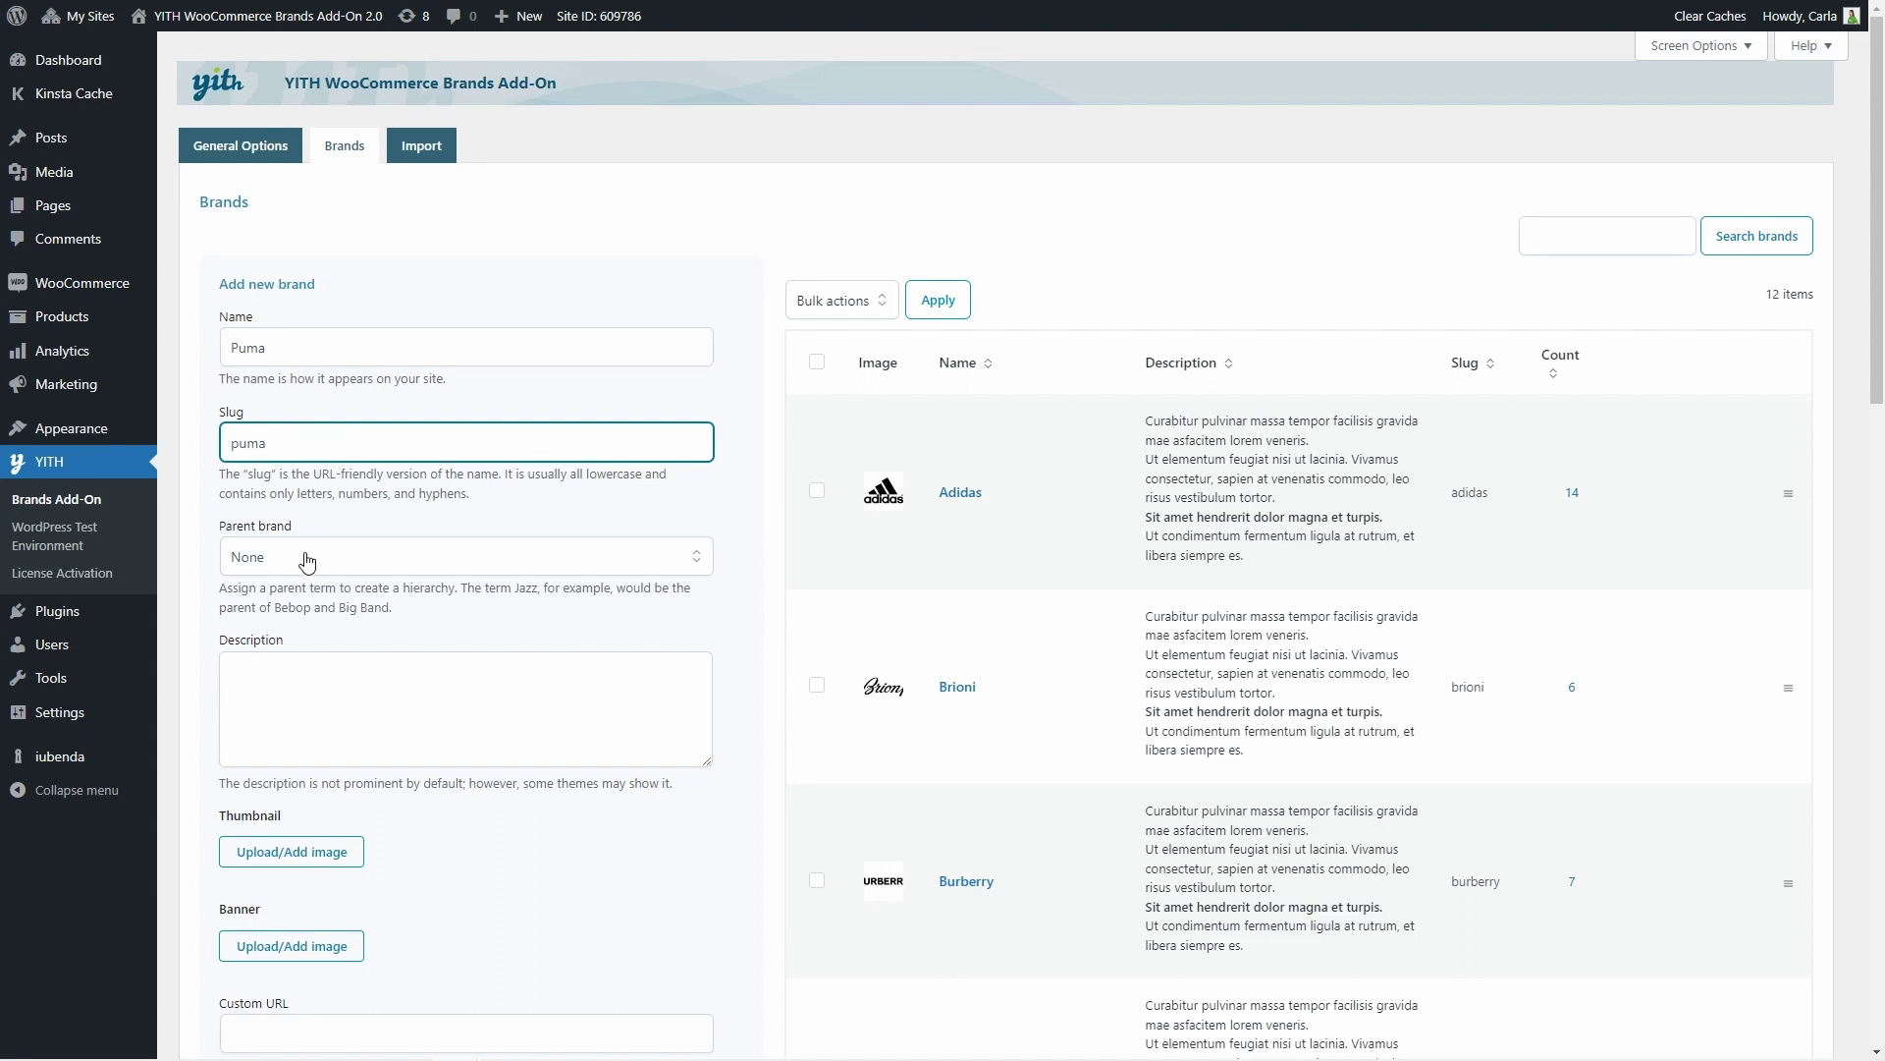
{"action": "left_click", "coordinate": [298, 681]}
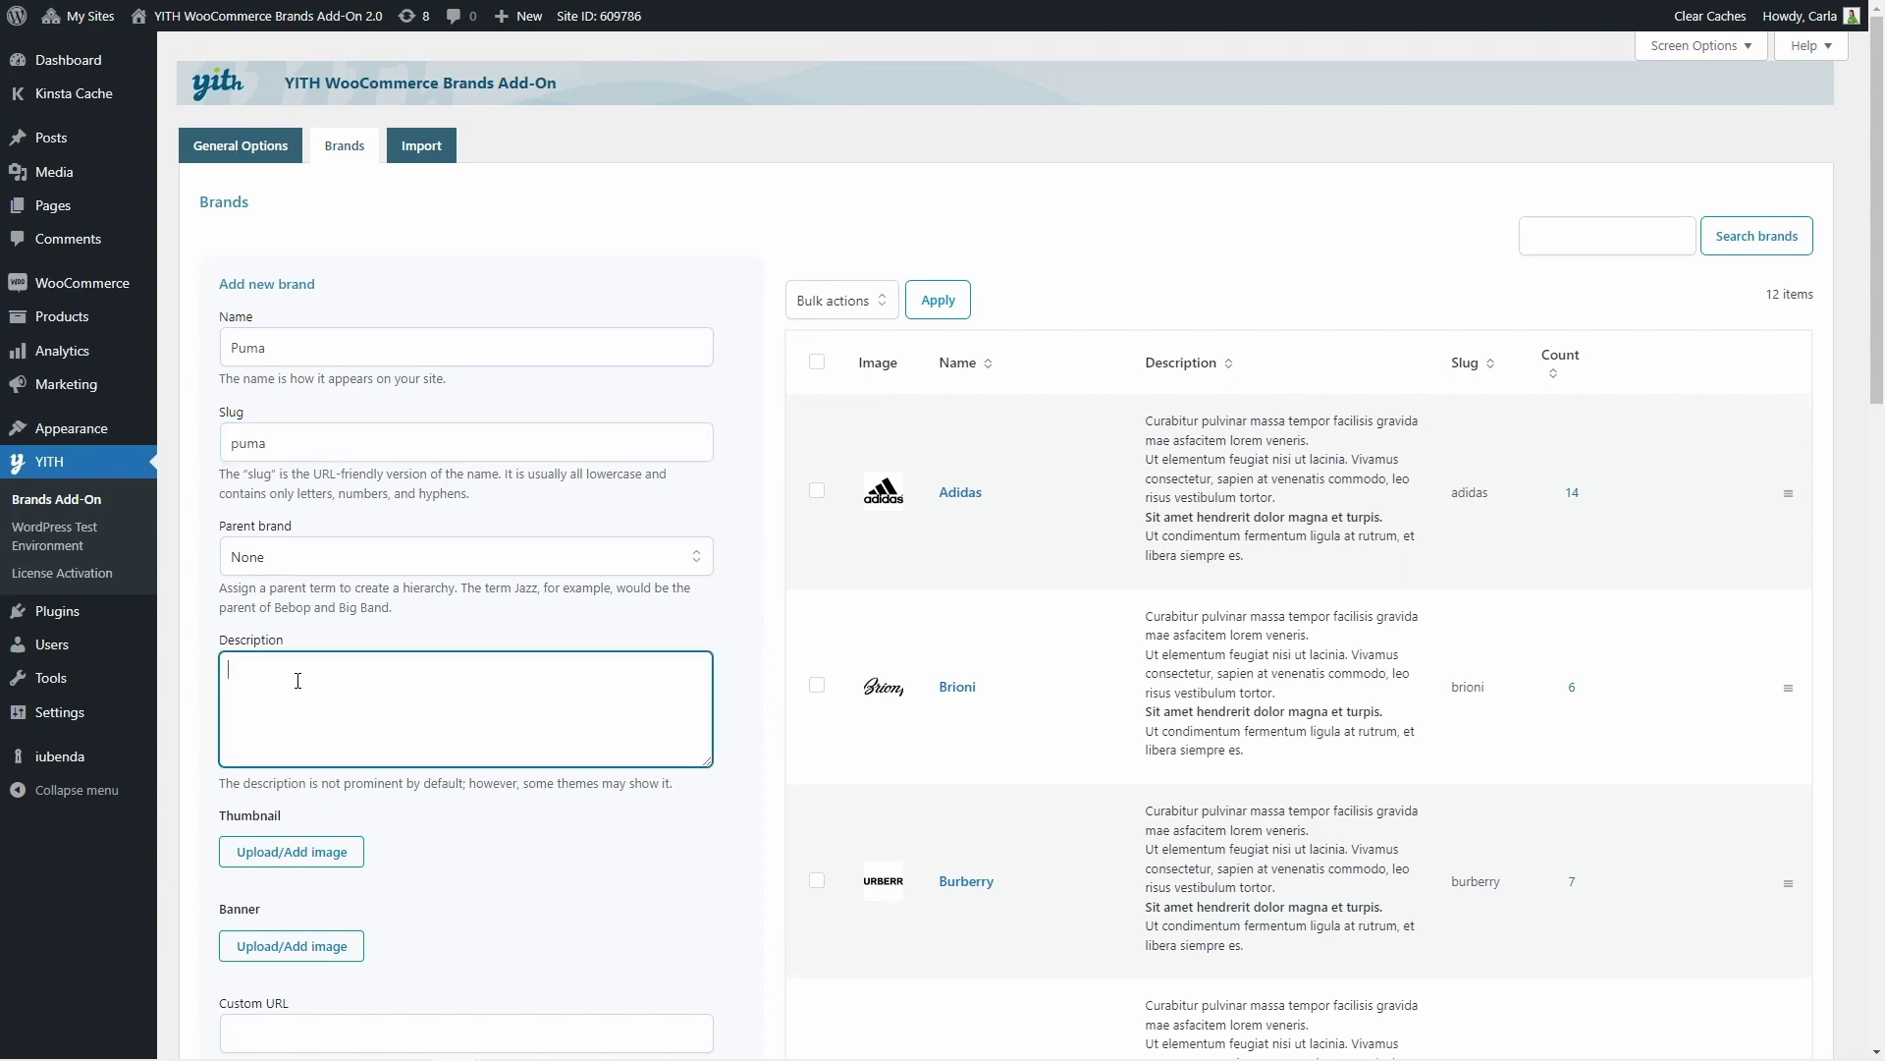
{"action": "type", "text": "Curabitur pulvinar massa tempor facilisis gravida mae asfacitem lorem veneris. Ut elementum feugiat nisi ut lacinia. Vivamus consectetur, sapien at venenatis commodo, leo risus vestibulum tortor. Sit amet hendrerit dolor magna et turpis. Ut condimentum fermentum ligula at rutrum, et libera siempre es."}
- Set puma.jpg as the brand thumbnail and puma-banner as its banner image
{"action": "scroll", "coordinate": [298, 681], "scroll_direction": "down", "scroll_amount": 3}
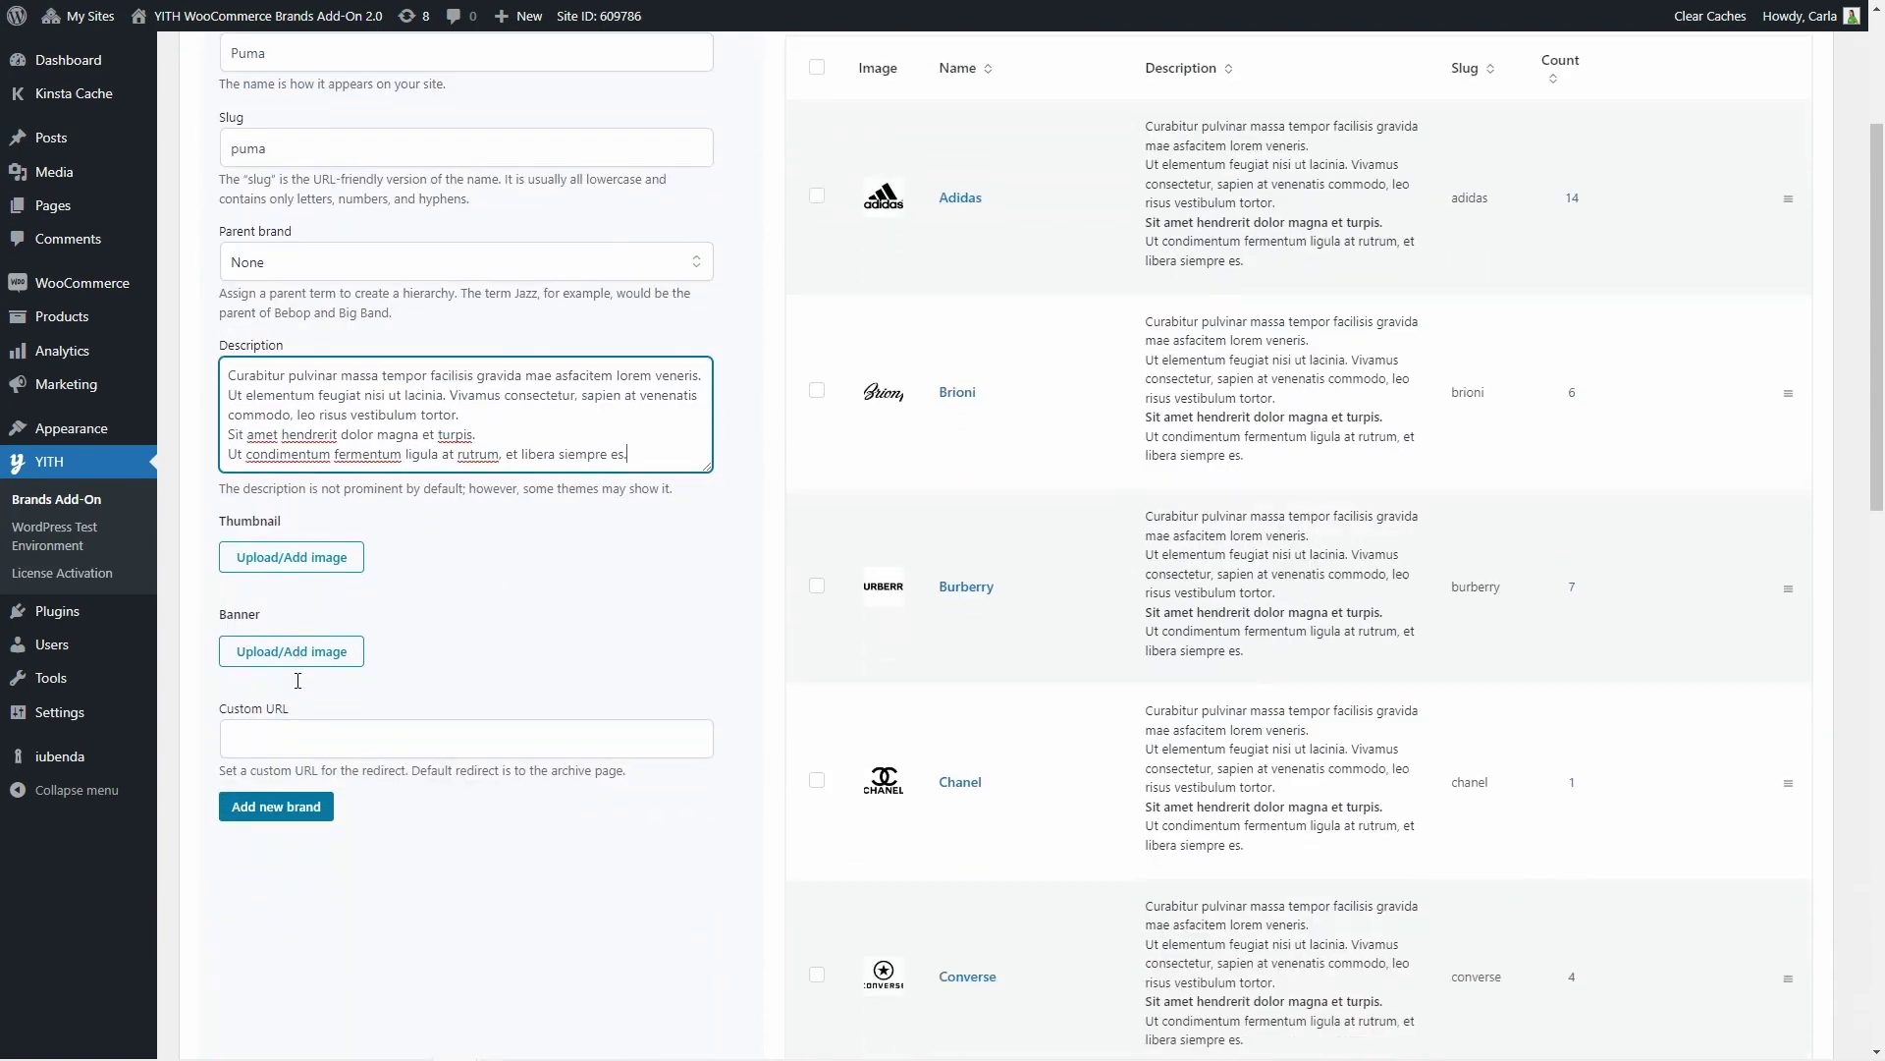
{"action": "left_click", "coordinate": [291, 557]}
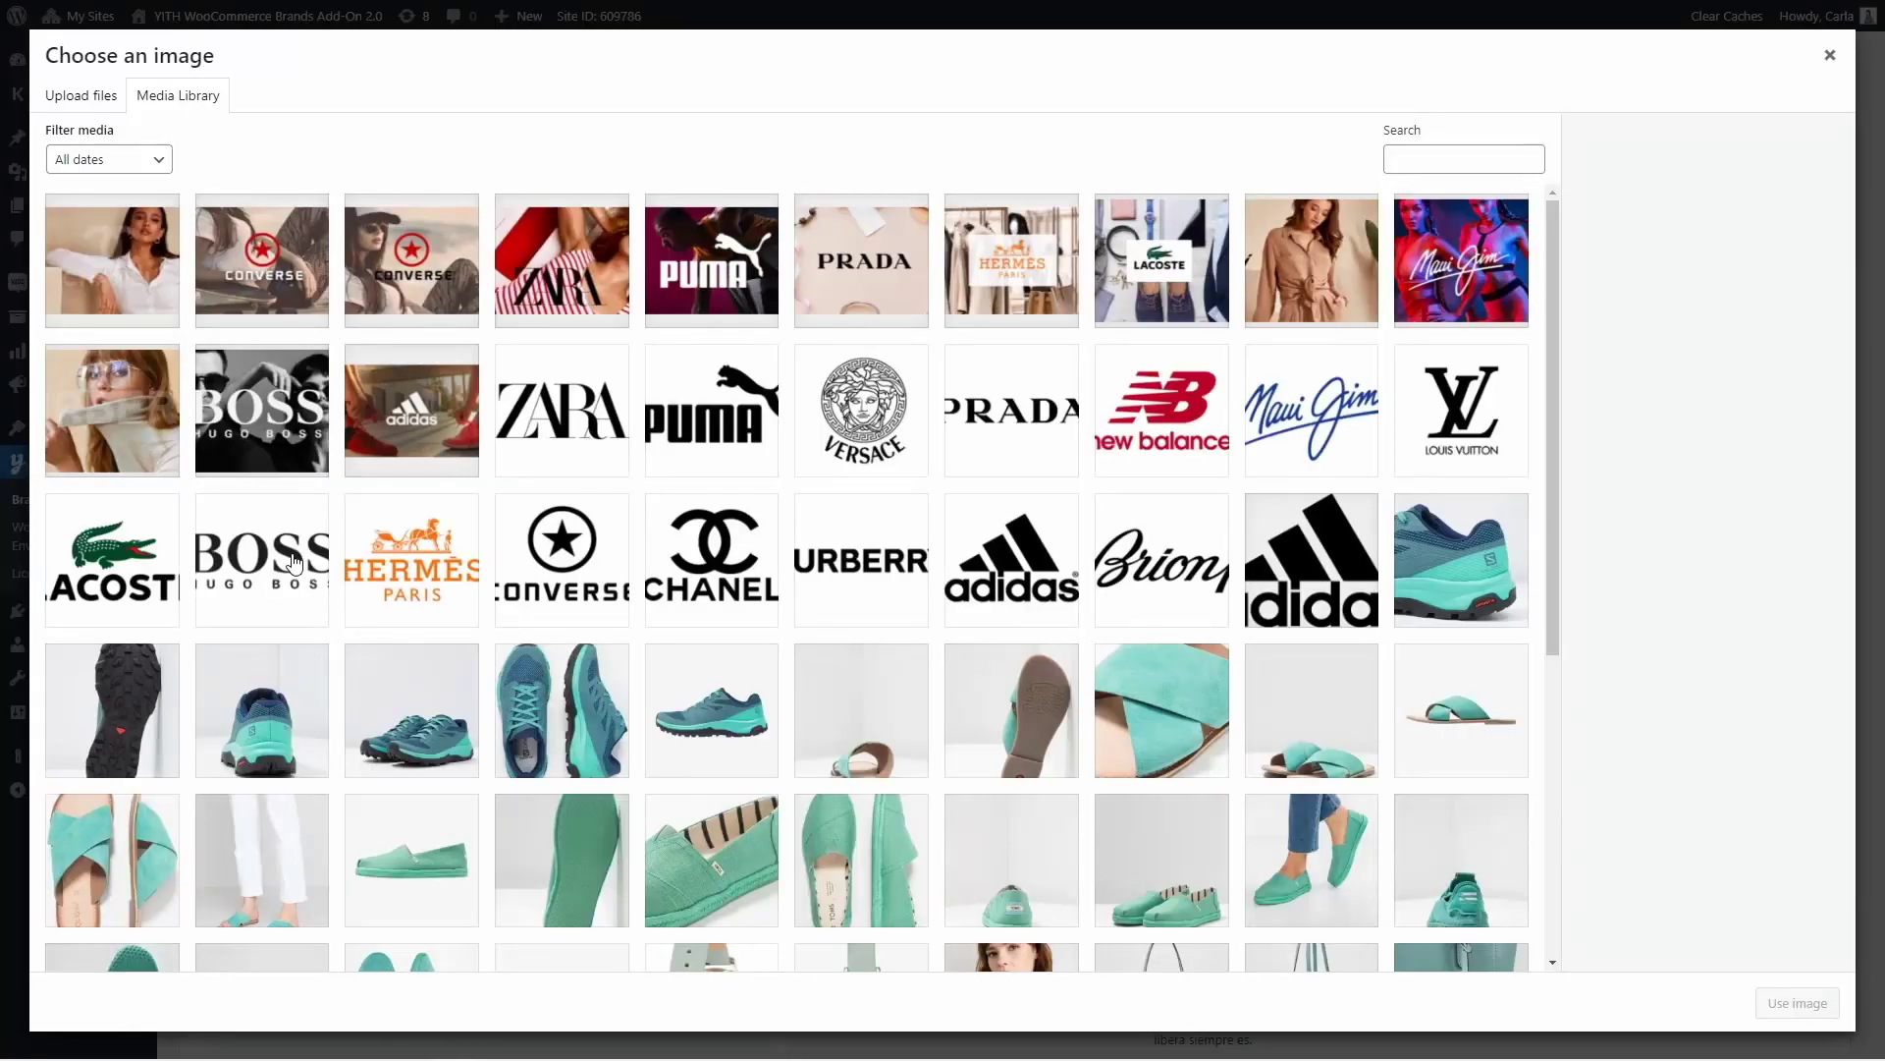
{"action": "left_click", "coordinate": [703, 419]}
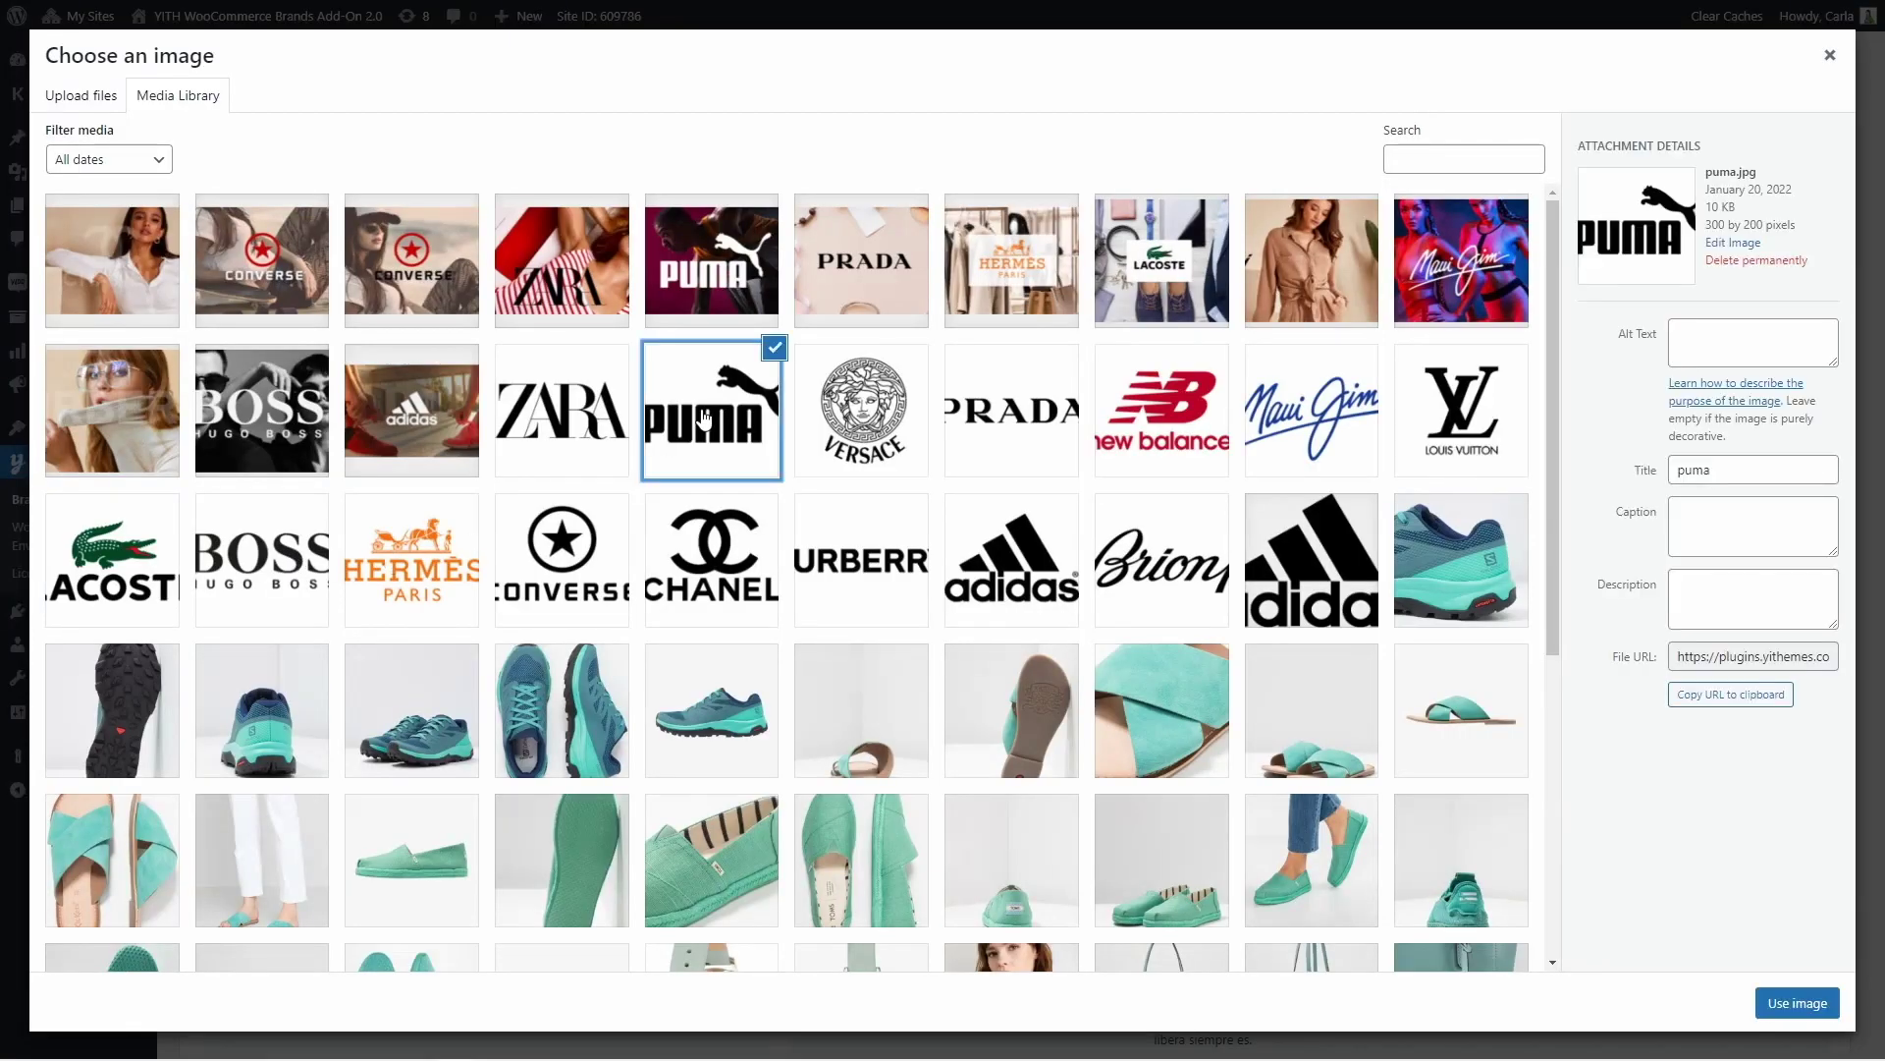
{"action": "left_click", "coordinate": [1797, 1003]}
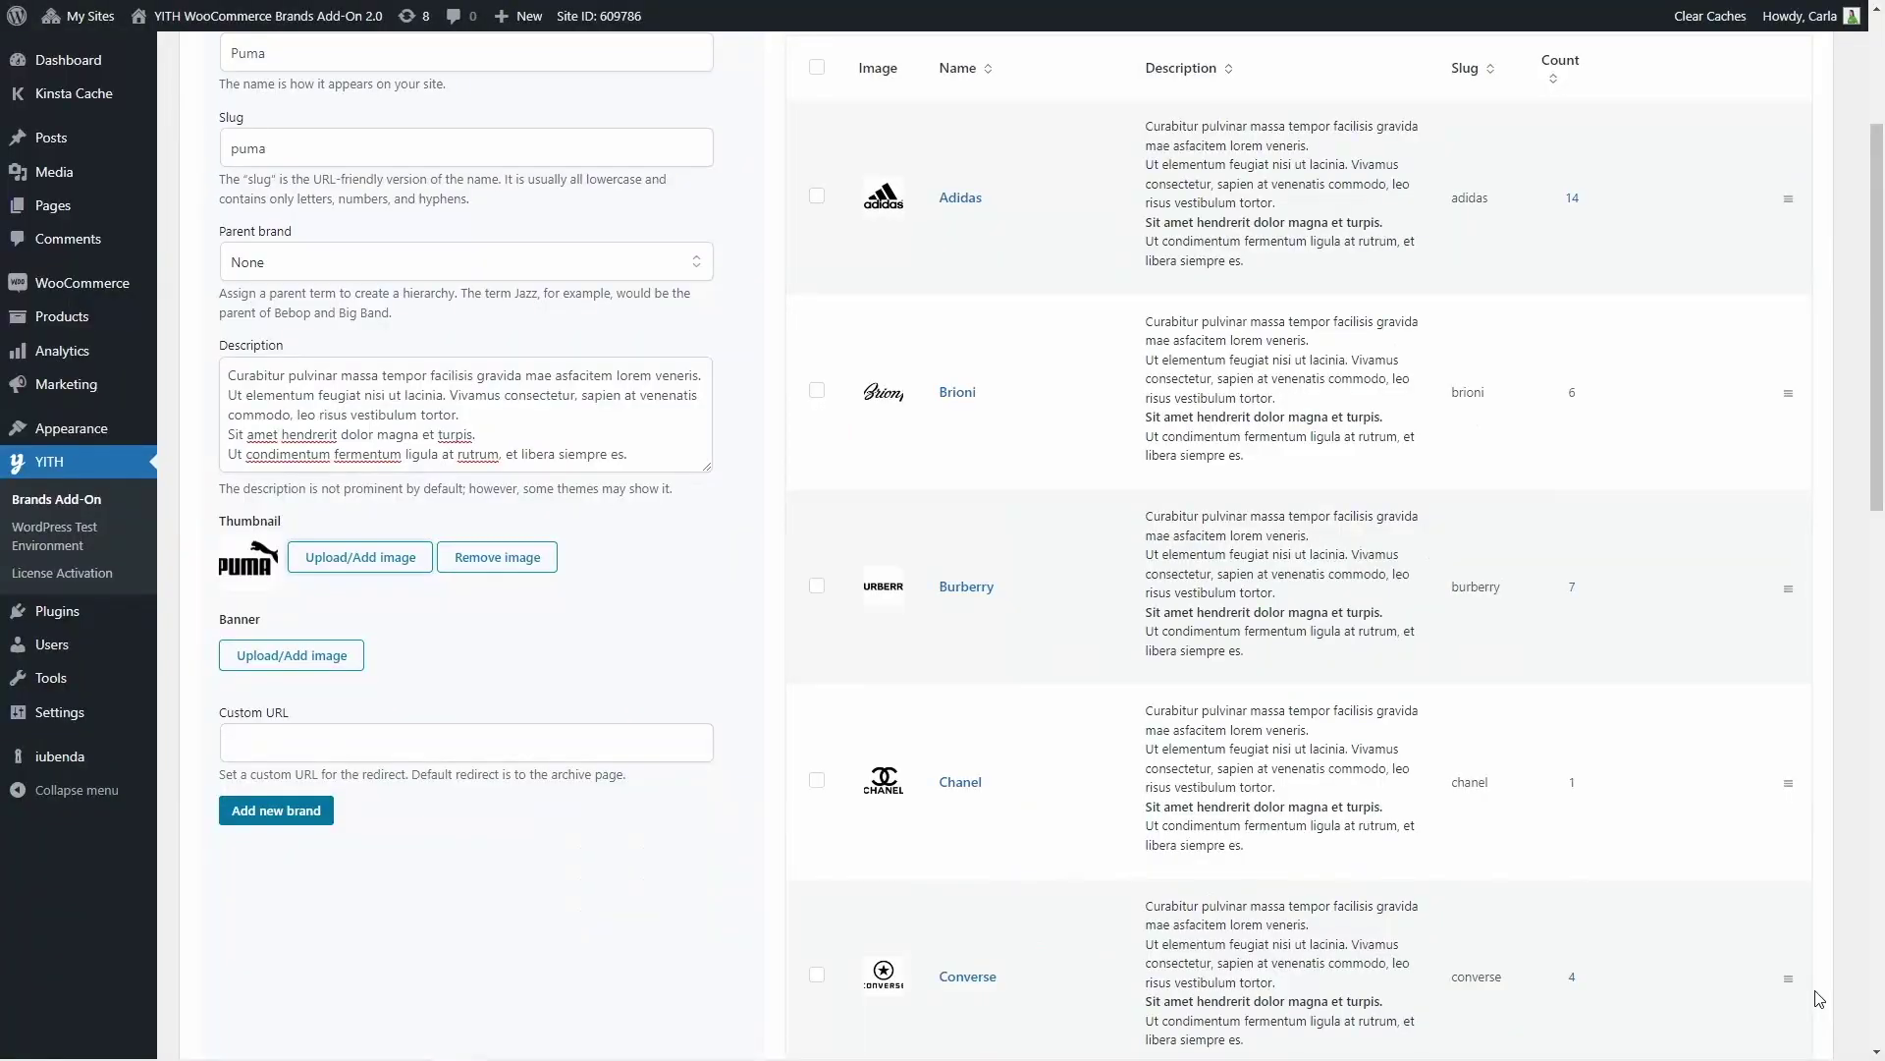
{"action": "left_click", "coordinate": [295, 663]}
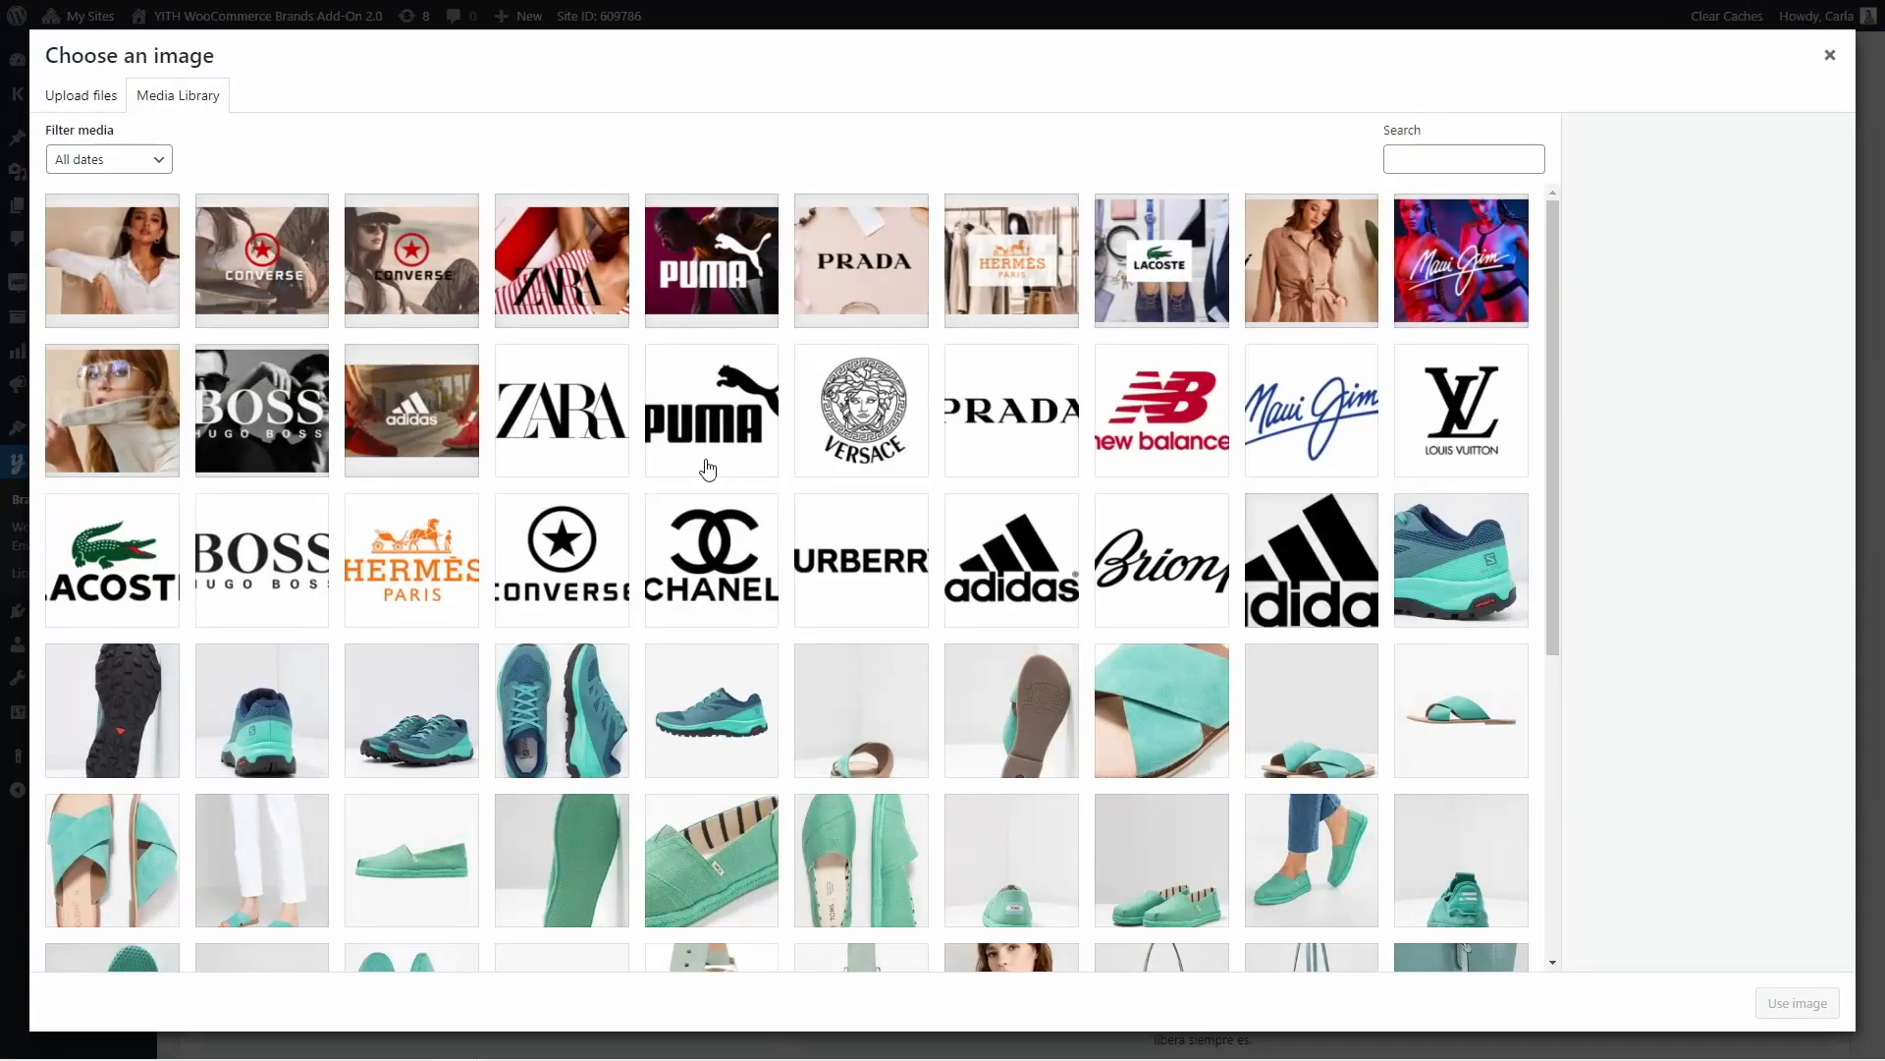
{"action": "left_click", "coordinate": [724, 263]}
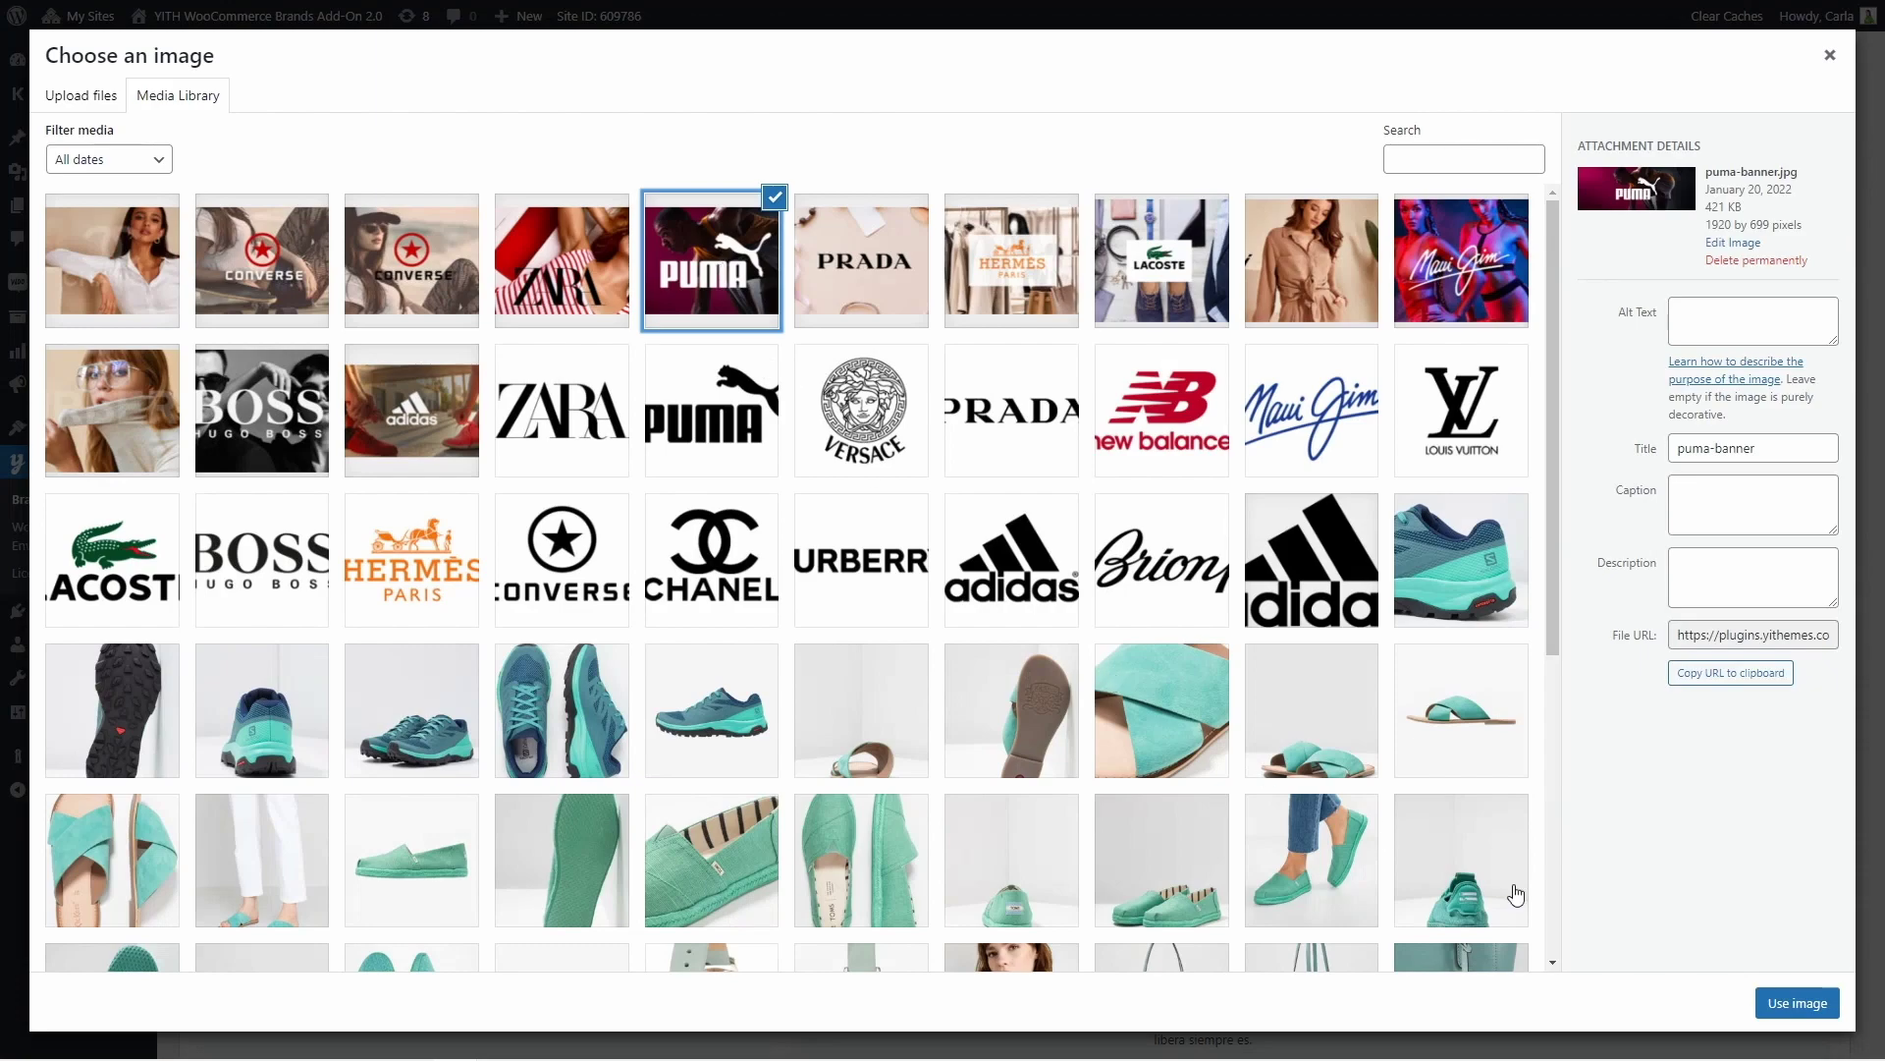
{"action": "left_click", "coordinate": [1792, 1003]}
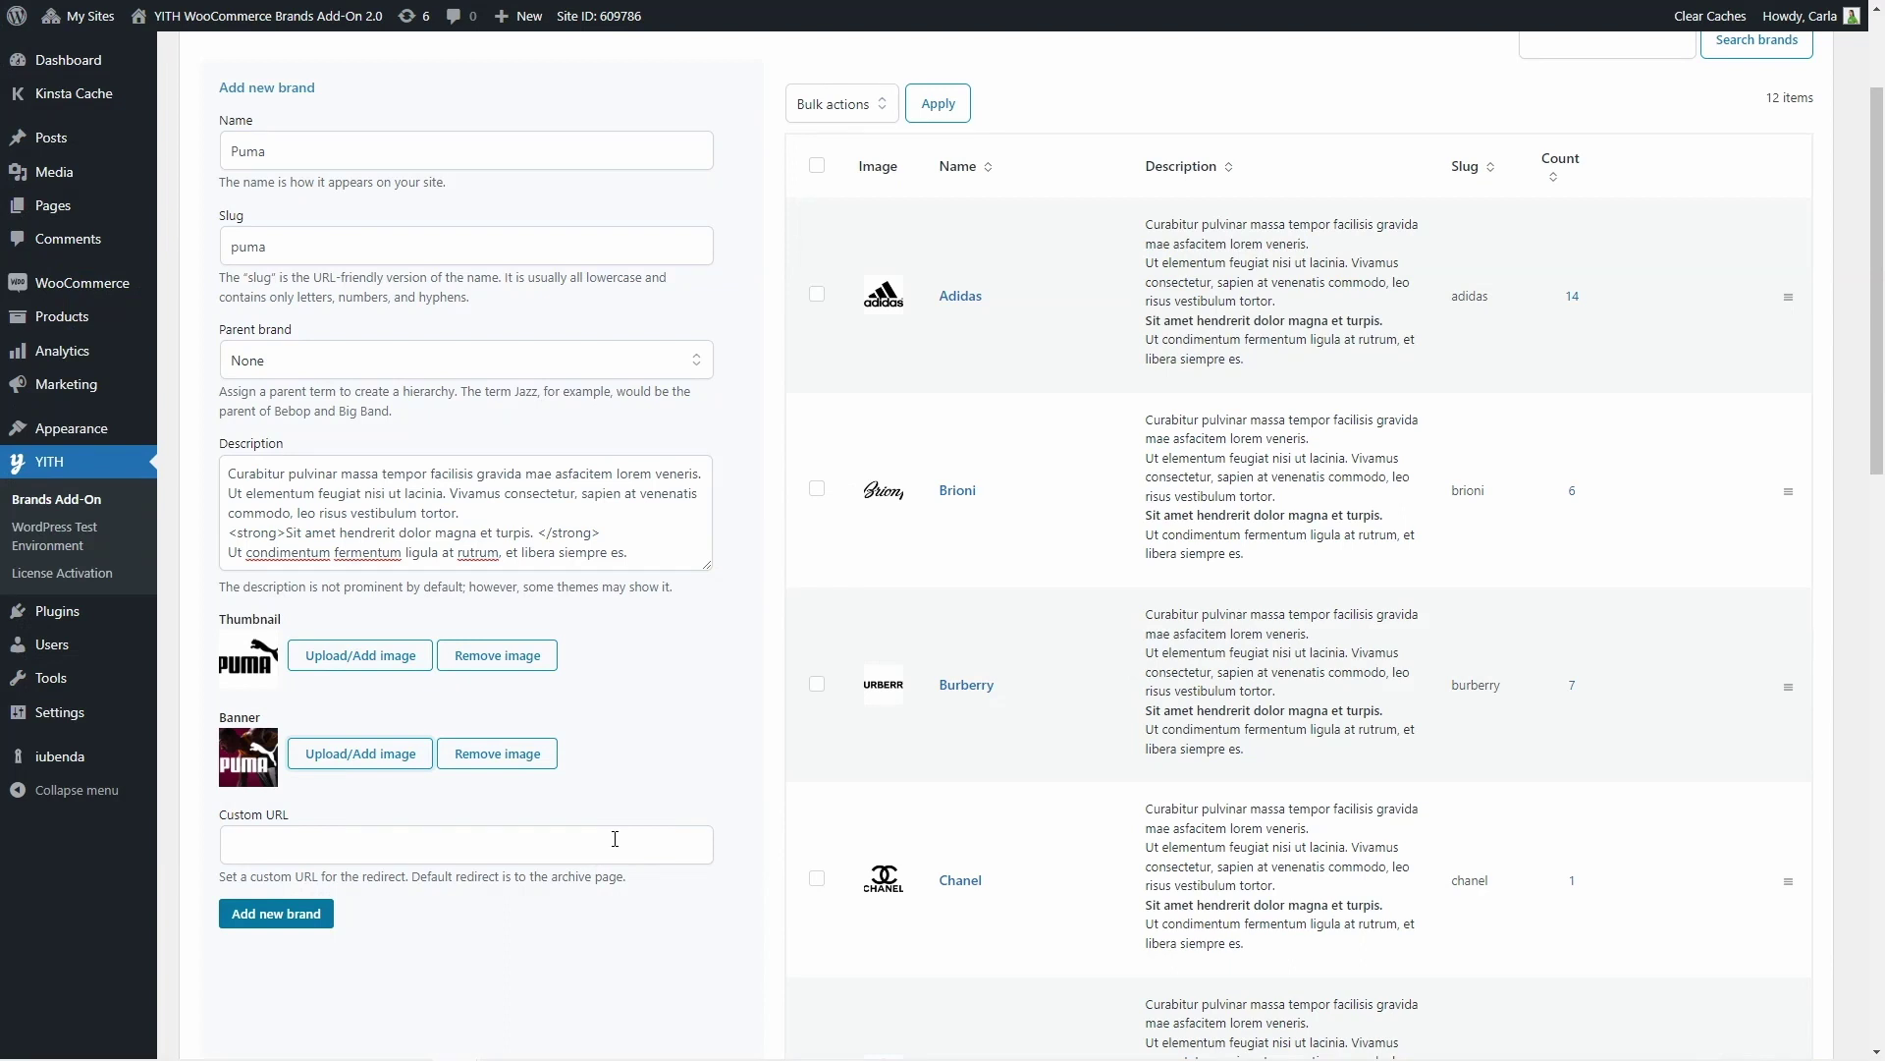
- Add the Puma brand with the Add new brand button
{"action": "left_click", "coordinate": [292, 923]}
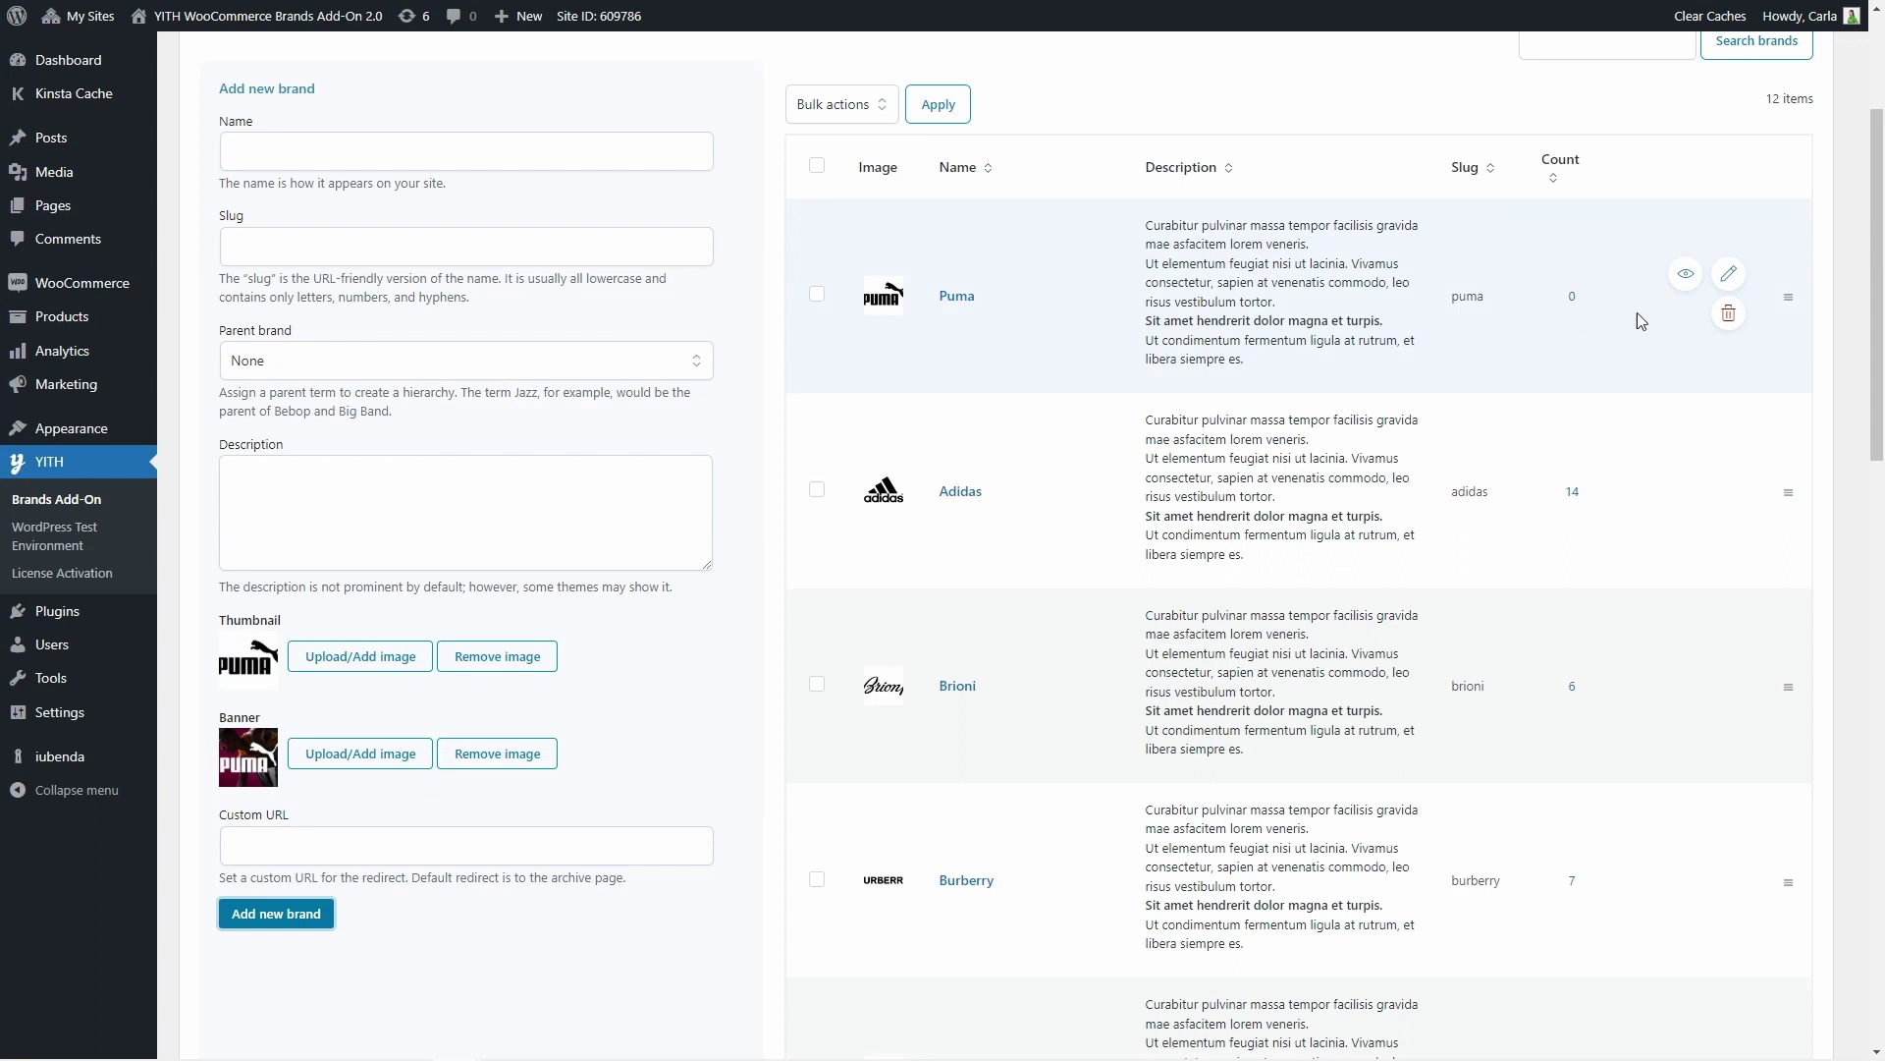
{"action": "left_click", "coordinate": [1689, 278]}
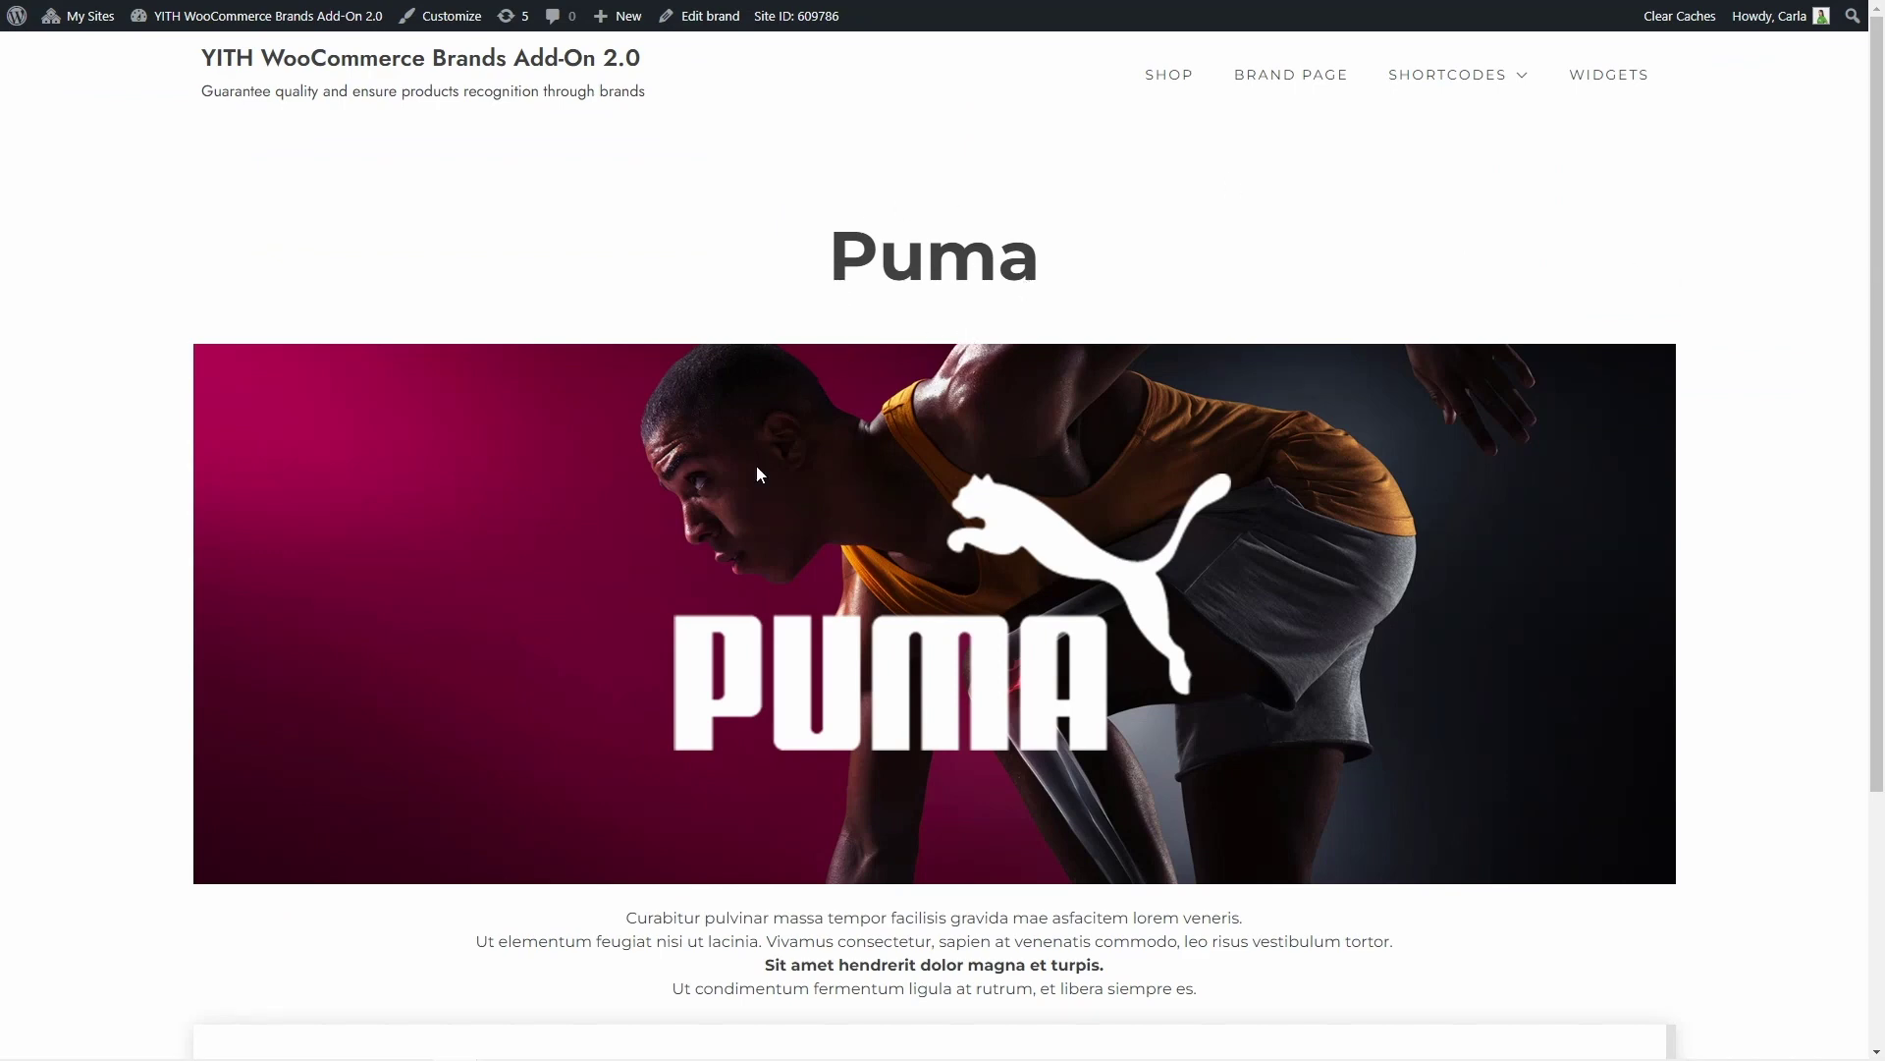
{"action": "scroll", "coordinate": [982, 687], "scroll_direction": "down", "scroll_amount": 1}
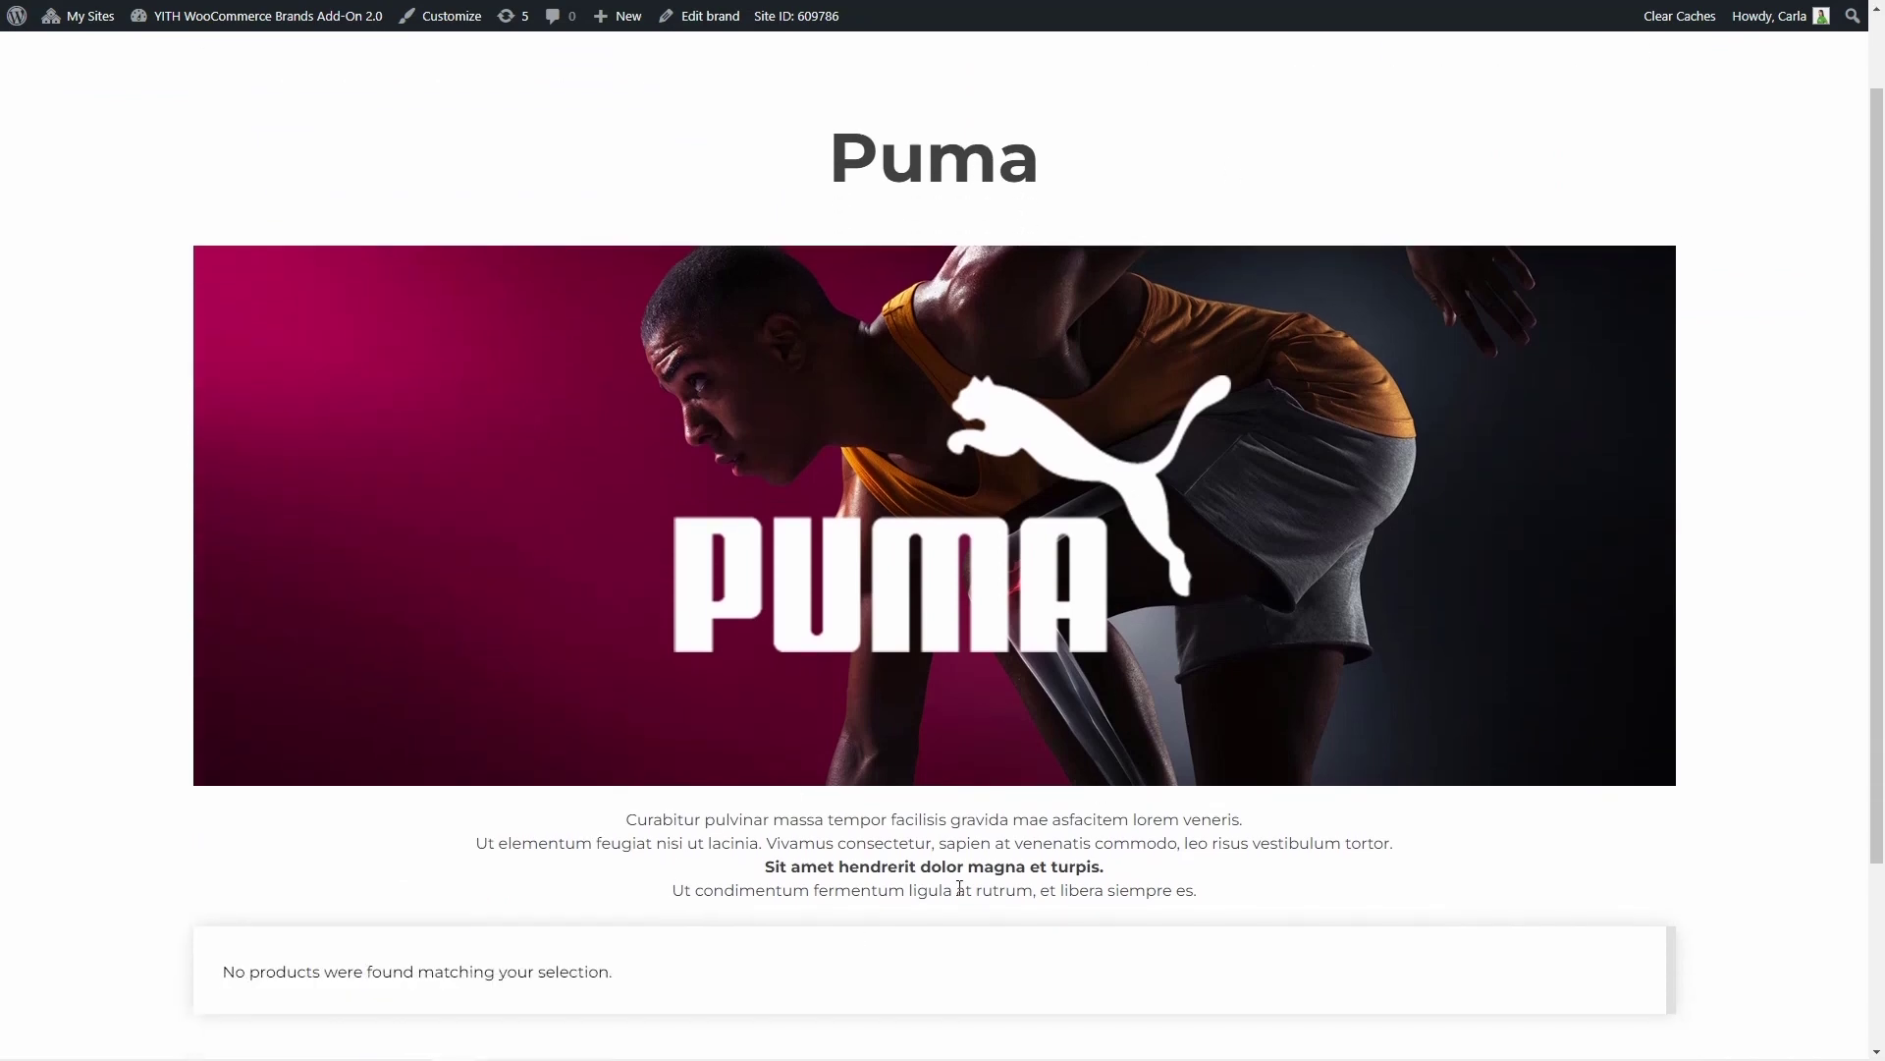
{"action": "scroll", "coordinate": [959, 887], "scroll_direction": "down", "scroll_amount": 3}
{"action": "scroll", "coordinate": [639, 759], "scroll_direction": "up", "scroll_amount": 1}
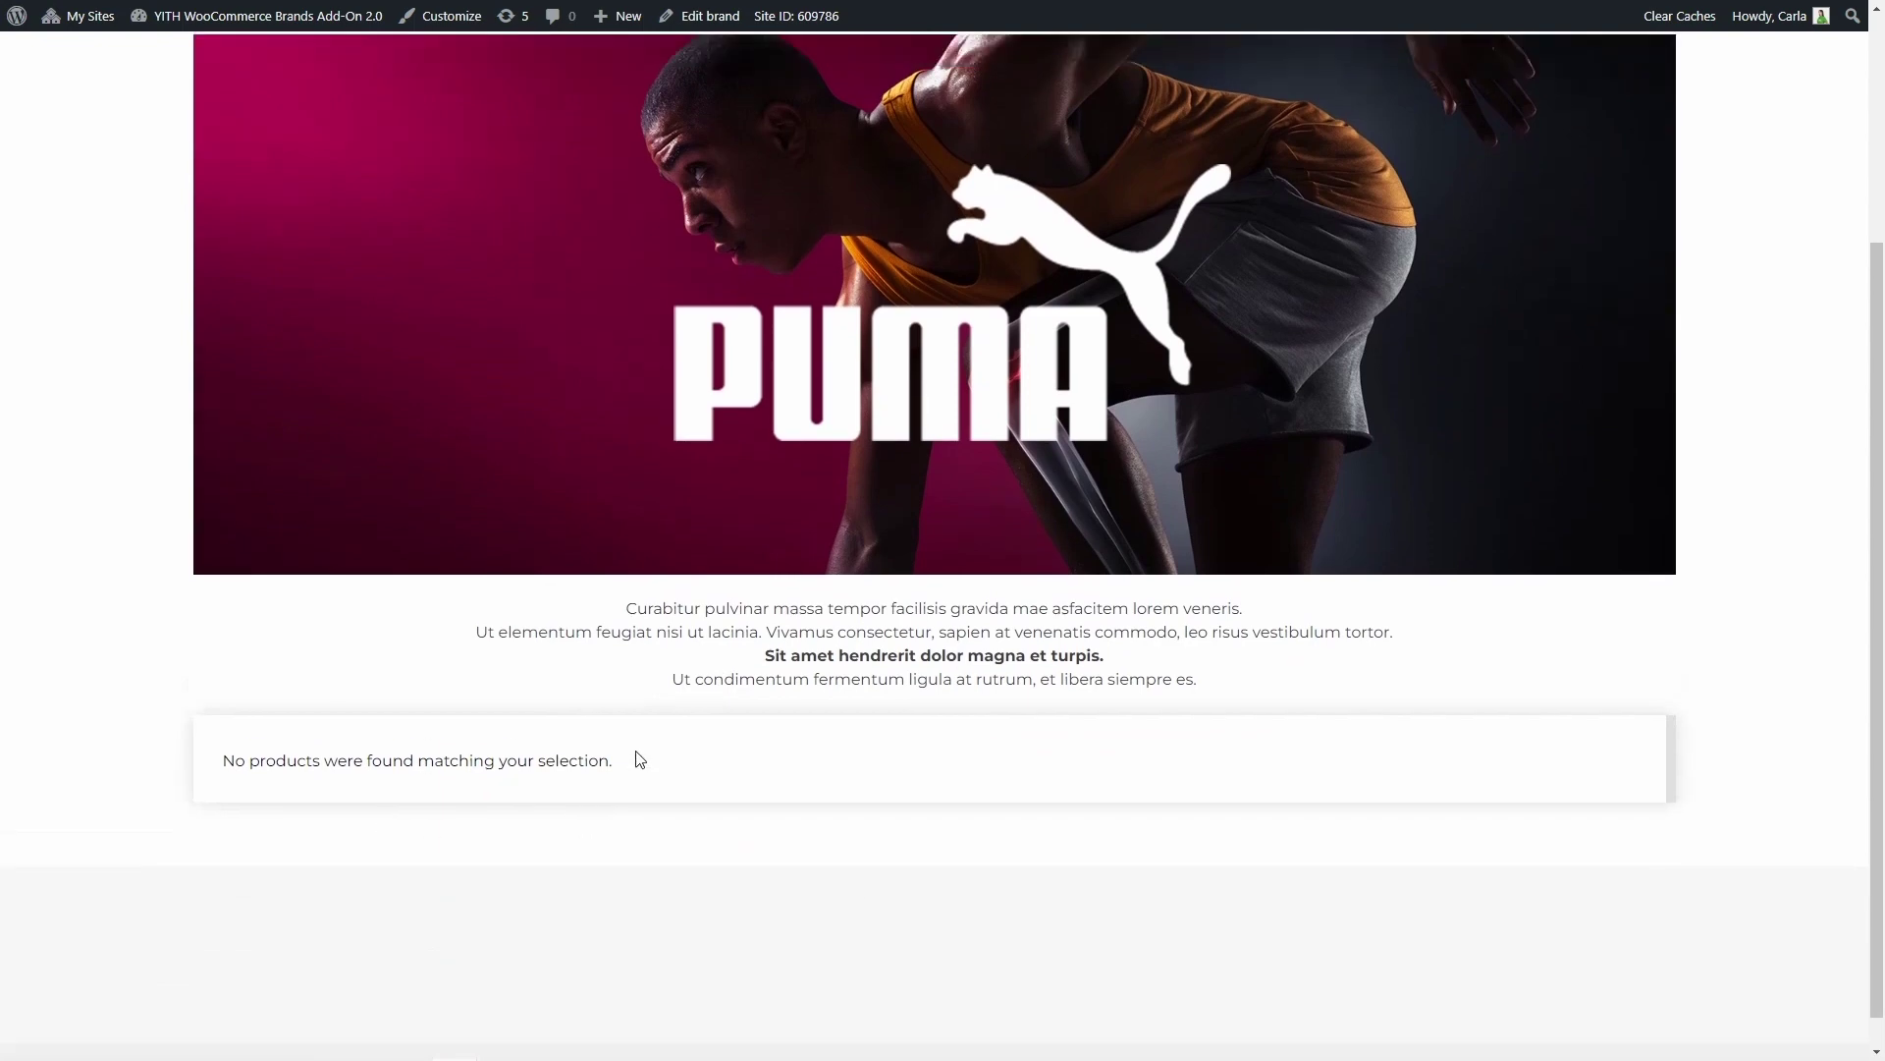
{"action": "scroll", "coordinate": [639, 759], "scroll_direction": "up", "scroll_amount": 1}
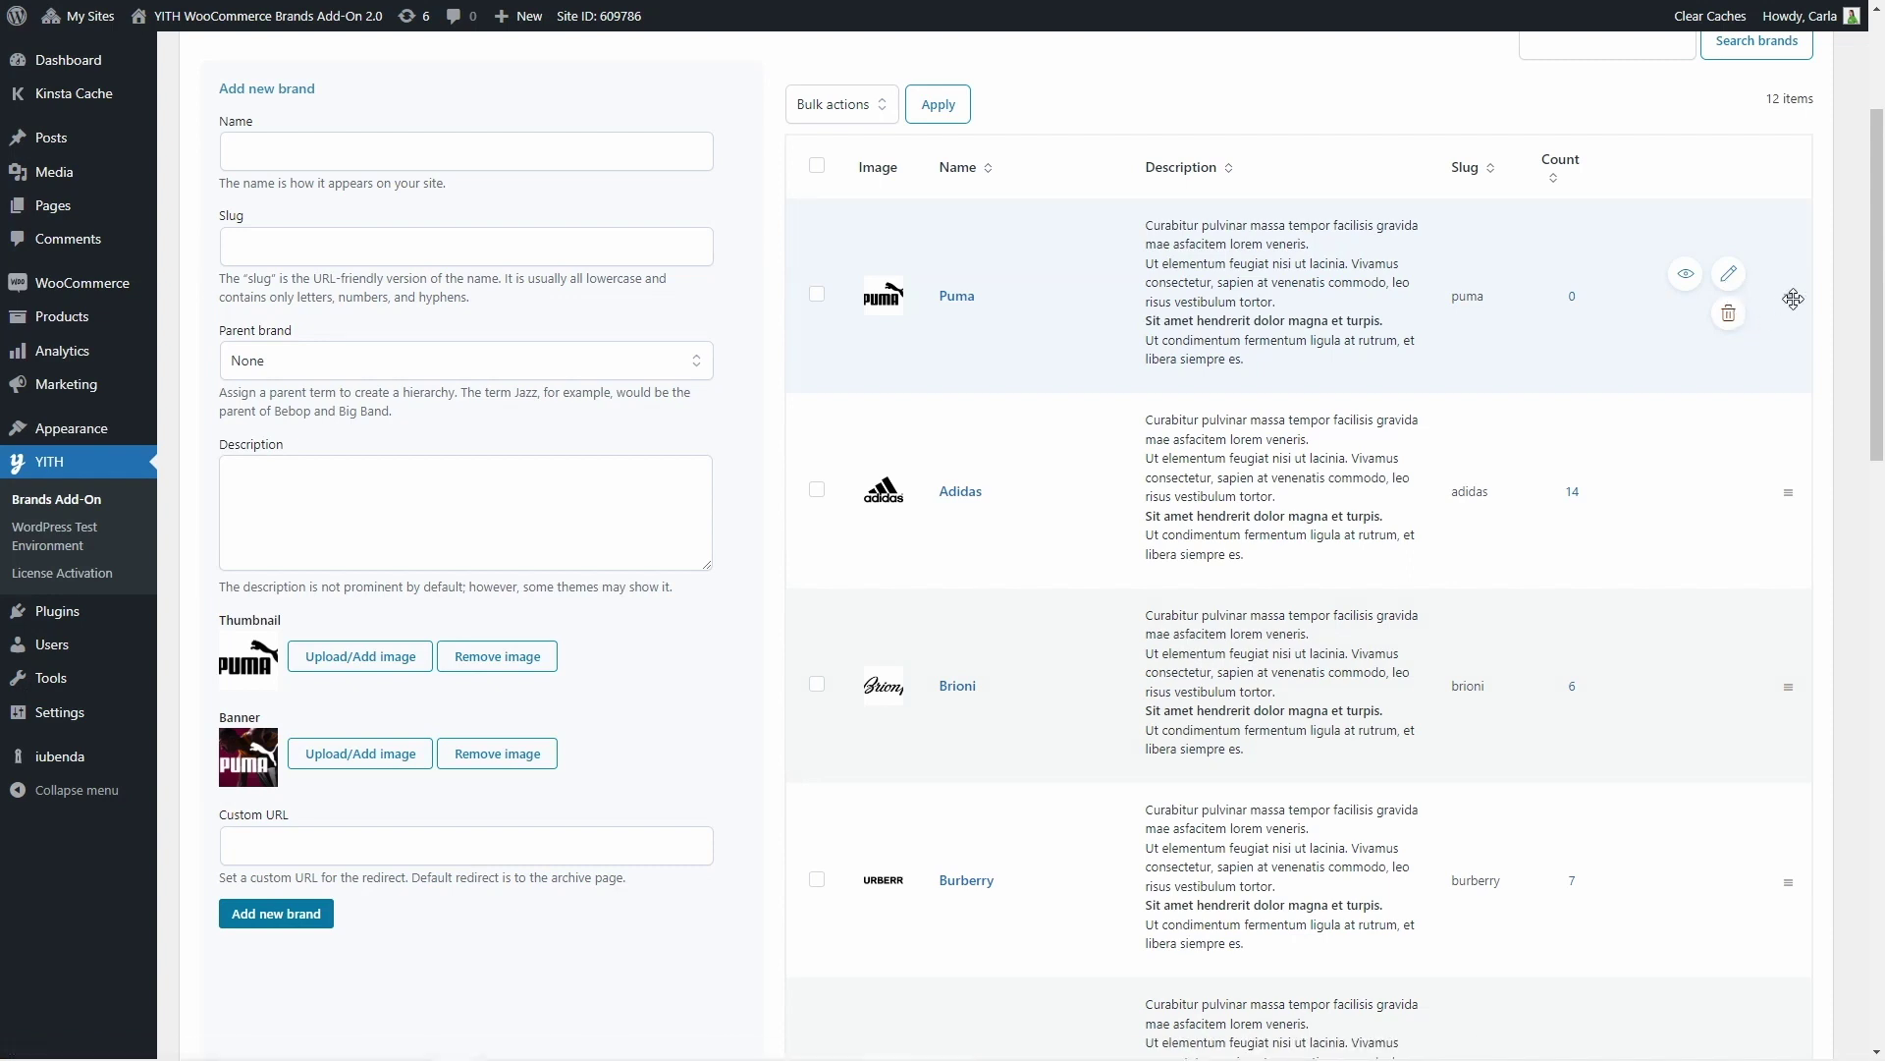
- Drag Puma to second place below Adidas, leaving Bulk actions unchanged
{"action": "left_click_drag", "start_coordinate": [1793, 299], "coordinate": [1772, 506]}
{"action": "scroll", "coordinate": [1372, 667], "scroll_direction": "up", "scroll_amount": 3}
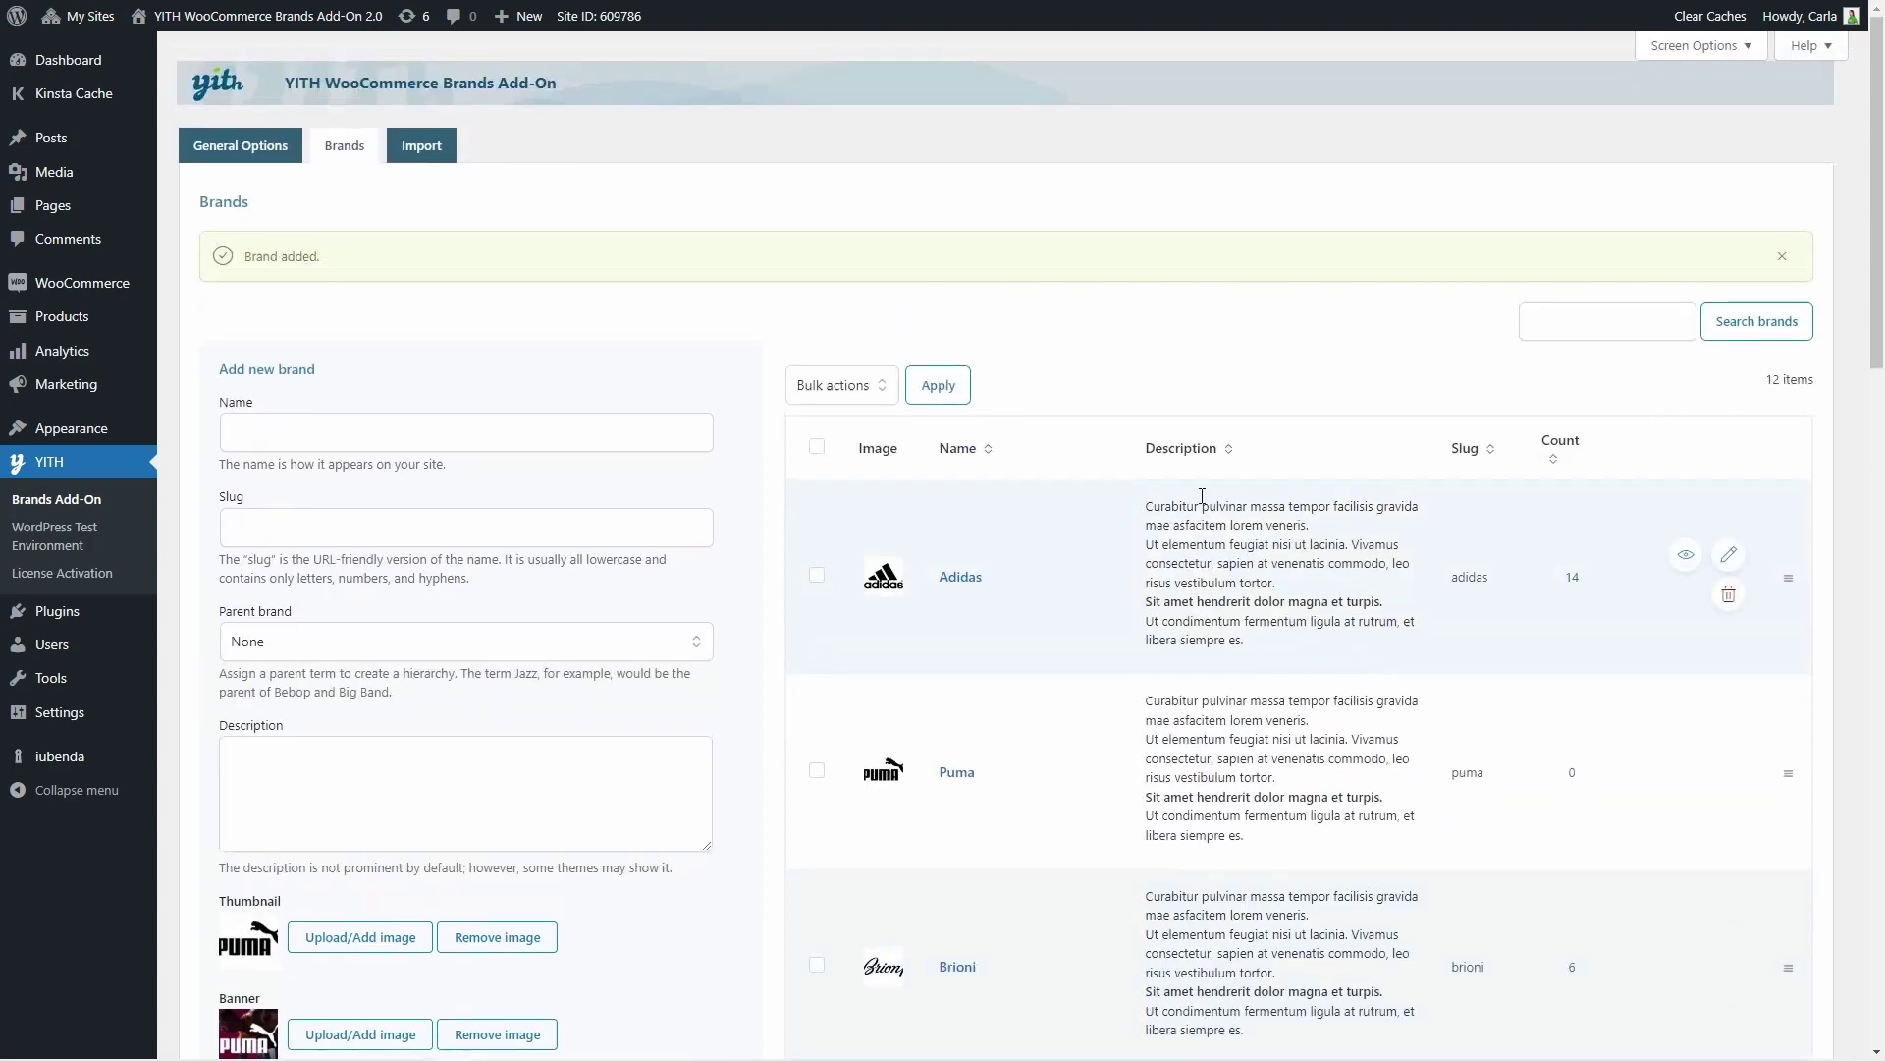
{"action": "left_click", "coordinate": [870, 391]}
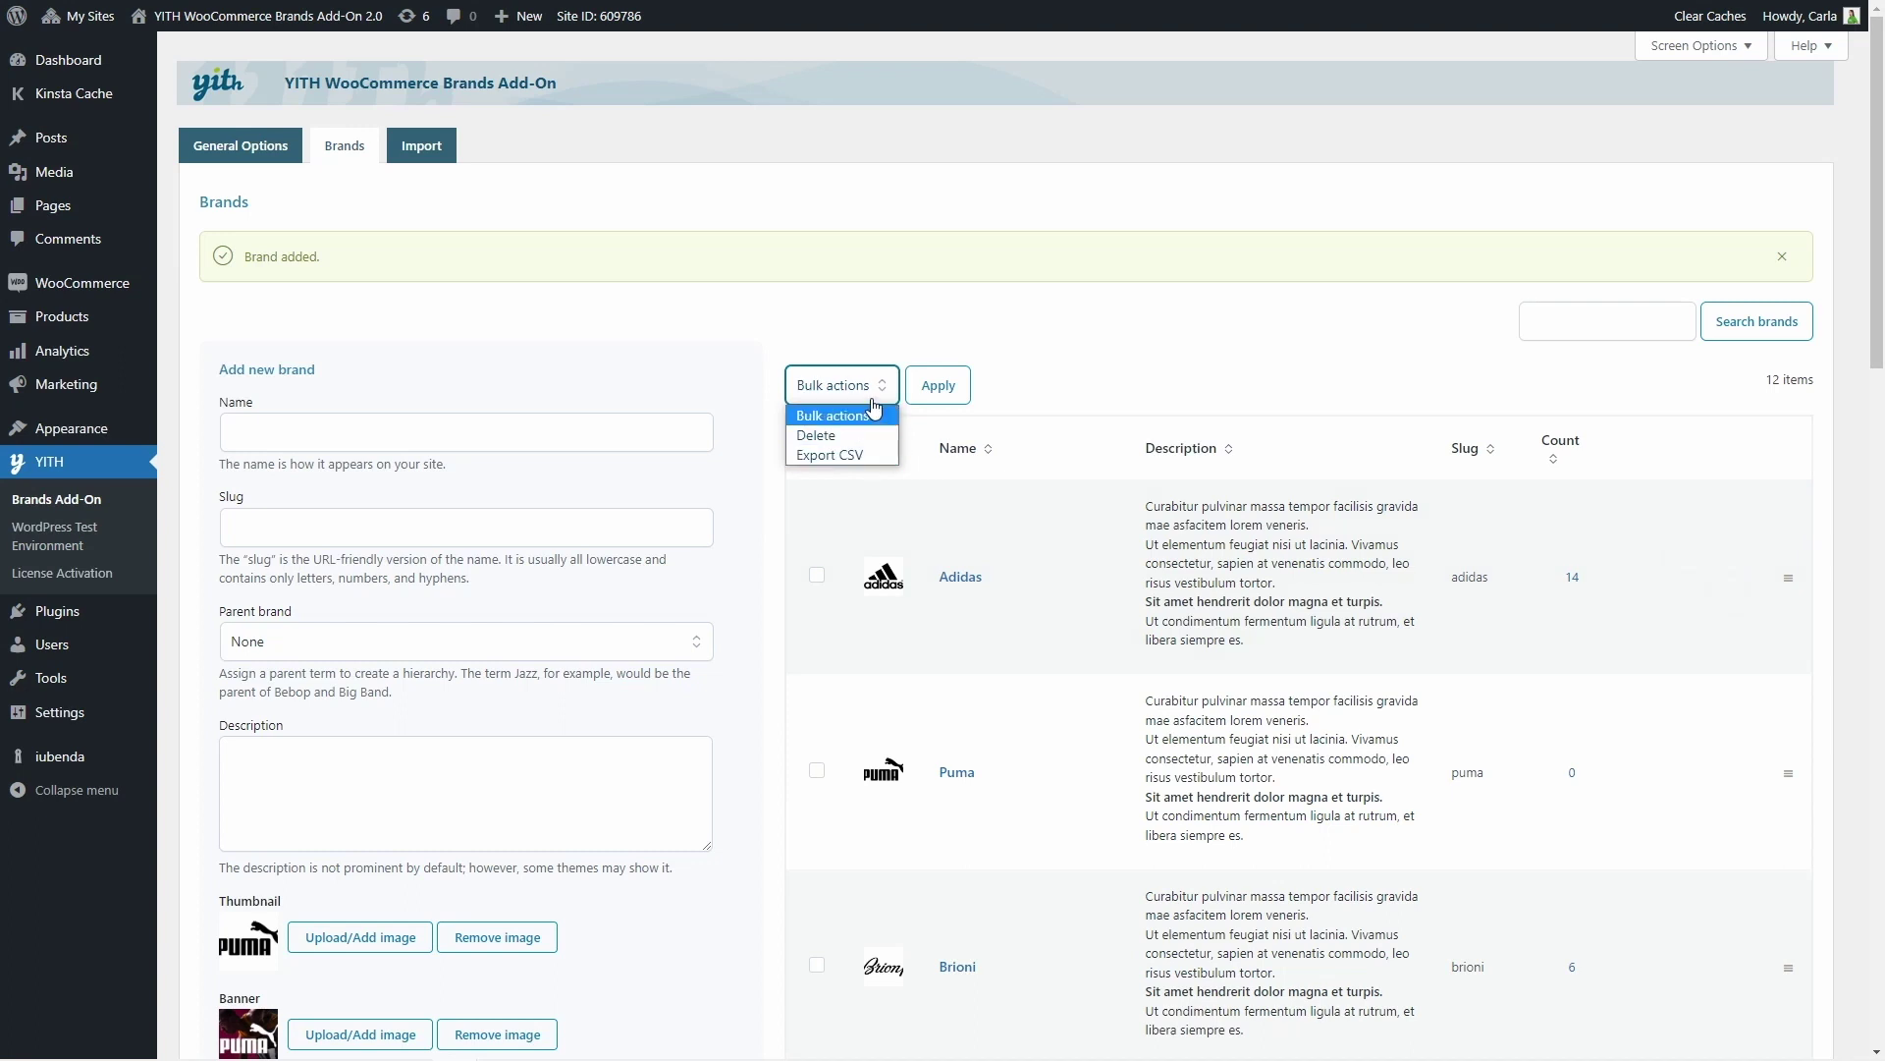
{"action": "left_click", "coordinate": [870, 416]}
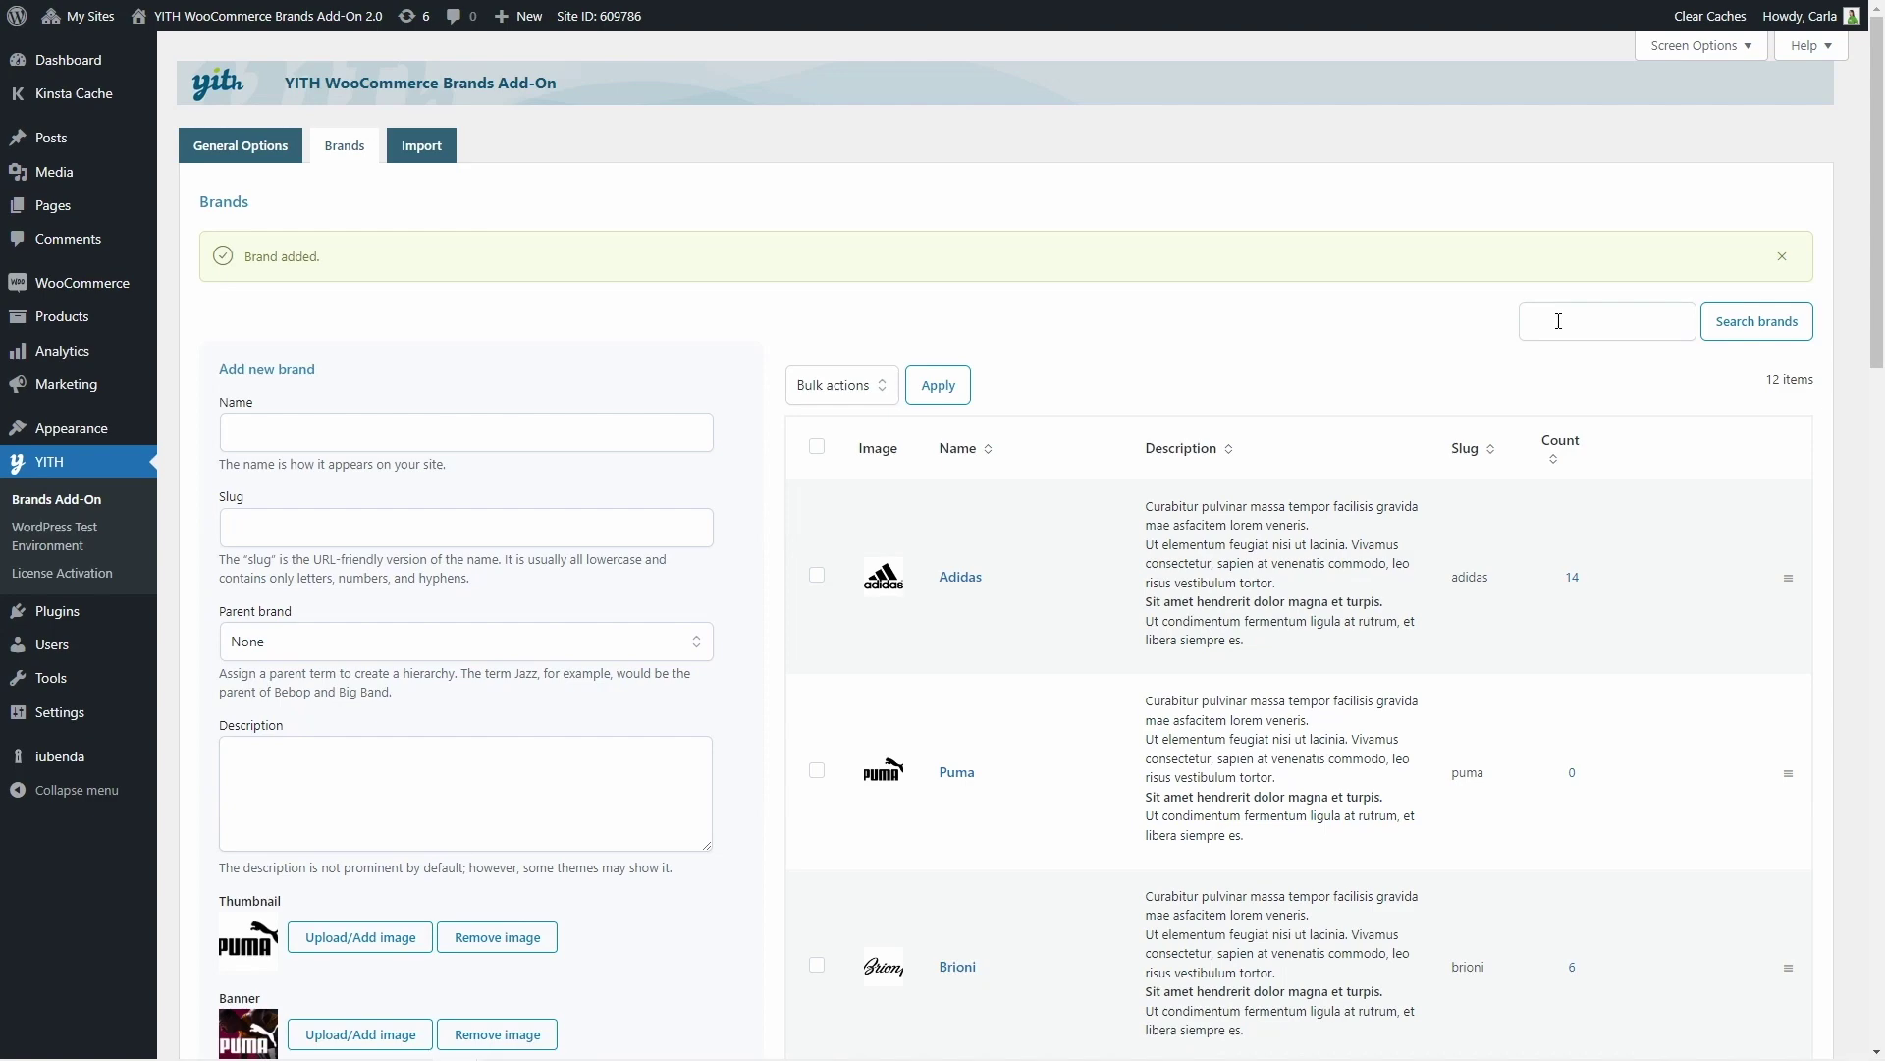
- Tick Puma in the Dark navy t-shirt's Brands box, update the product and view it
{"action": "left_click", "coordinate": [108, 319]}
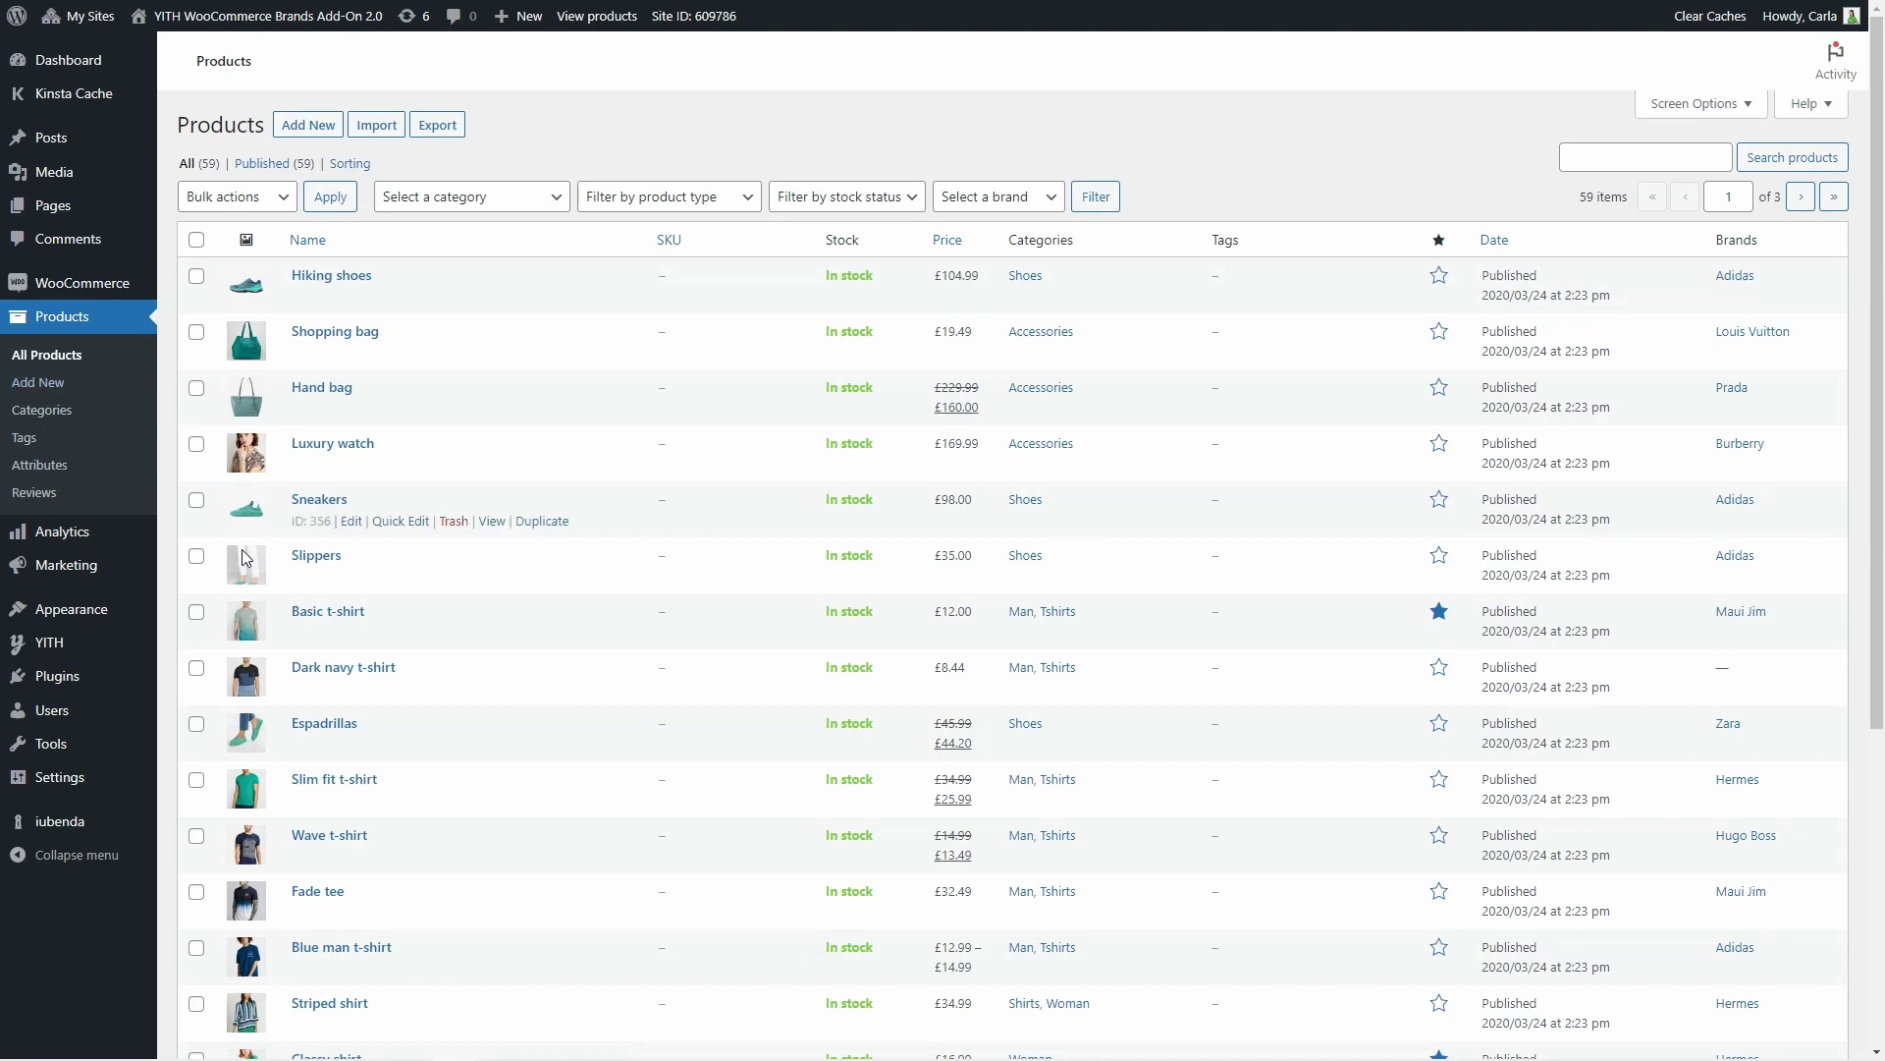
{"action": "left_click", "coordinate": [349, 690]}
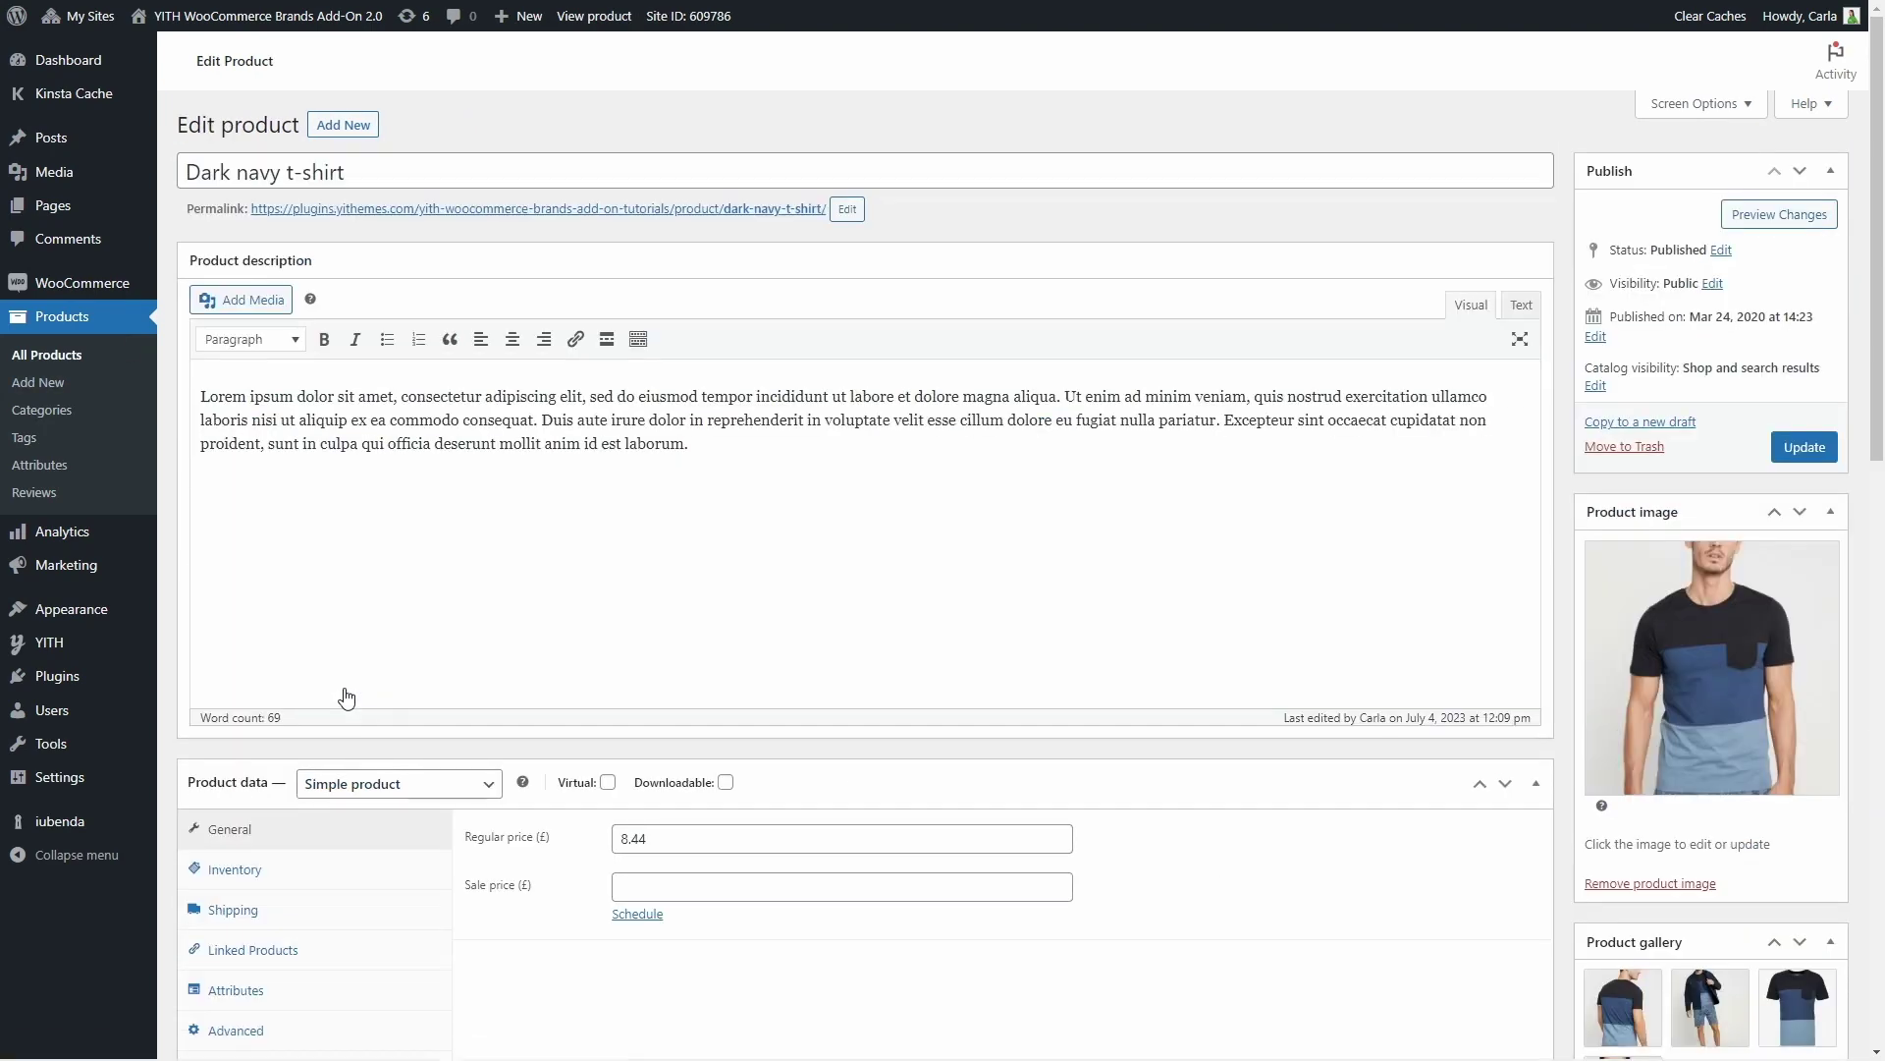
{"action": "scroll", "coordinate": [345, 696], "scroll_direction": "down", "scroll_amount": 10}
{"action": "scroll", "coordinate": [346, 695], "scroll_direction": "down", "scroll_amount": 3}
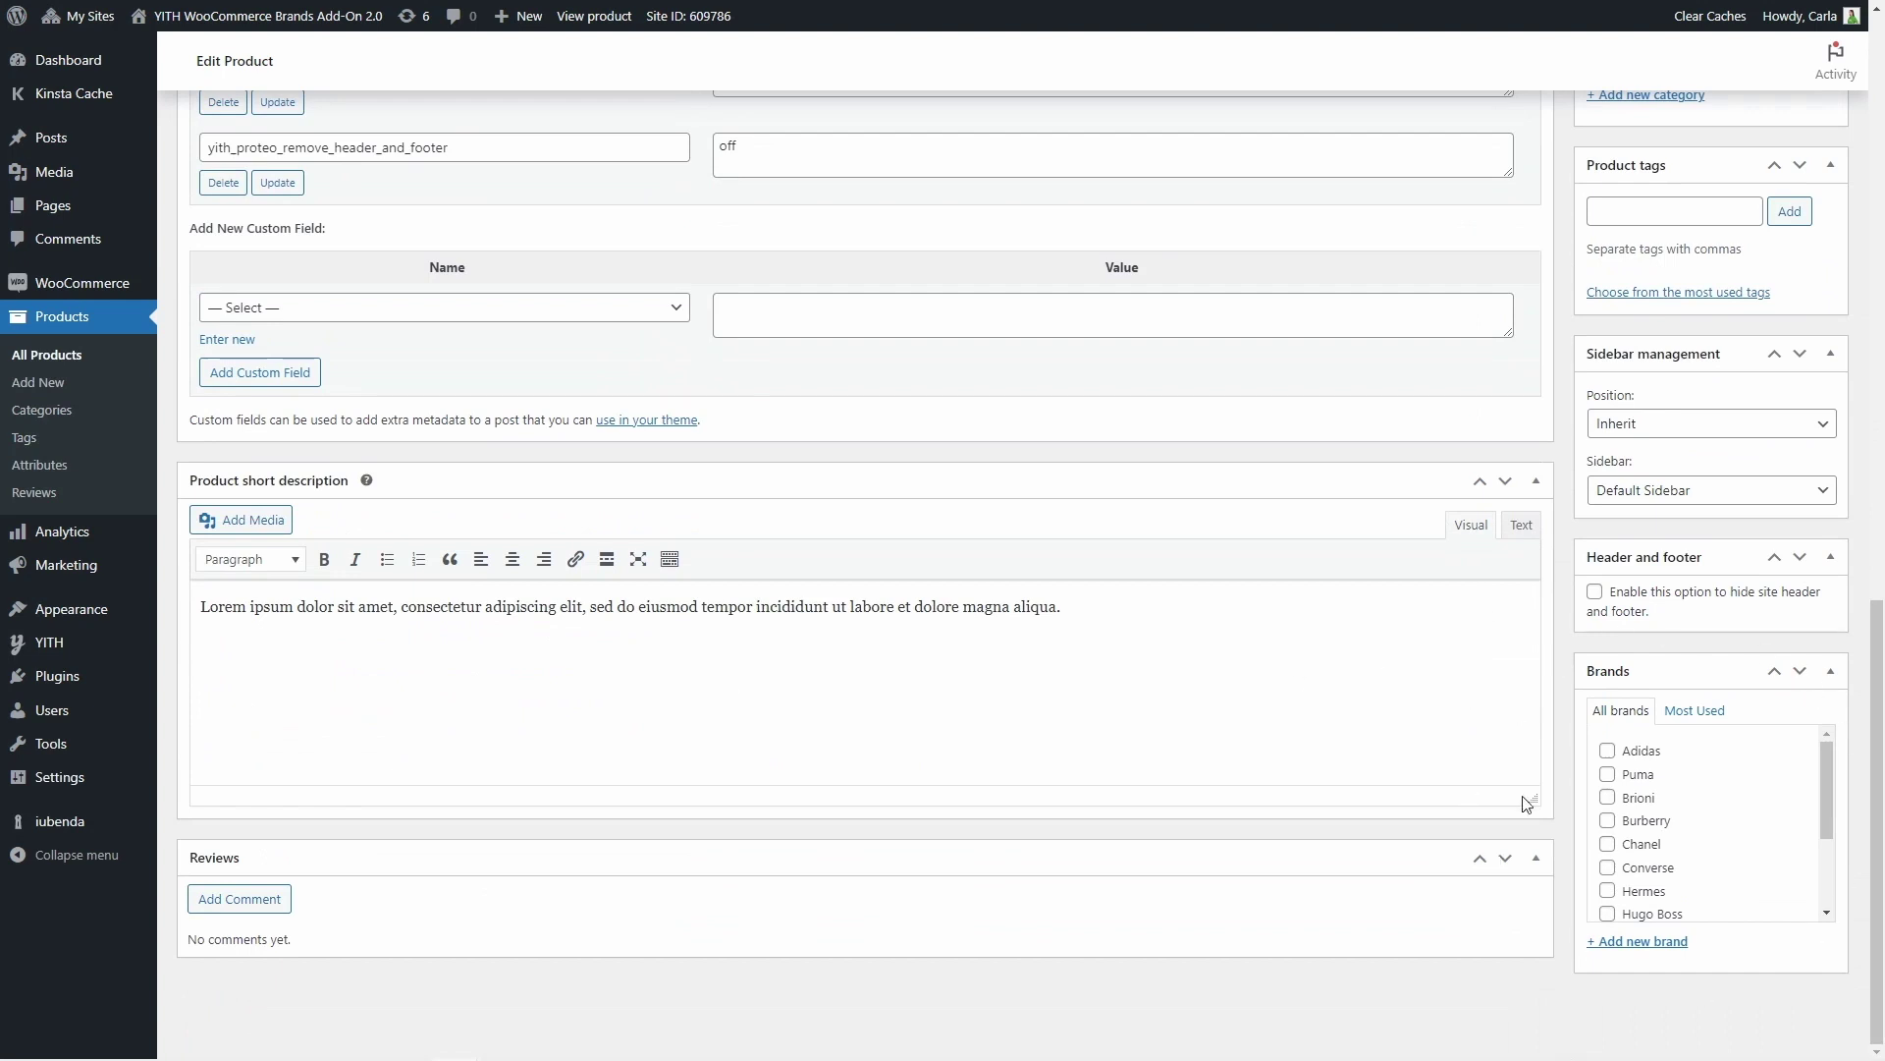
{"action": "scroll", "coordinate": [1699, 782], "scroll_direction": "down", "scroll_amount": 3}
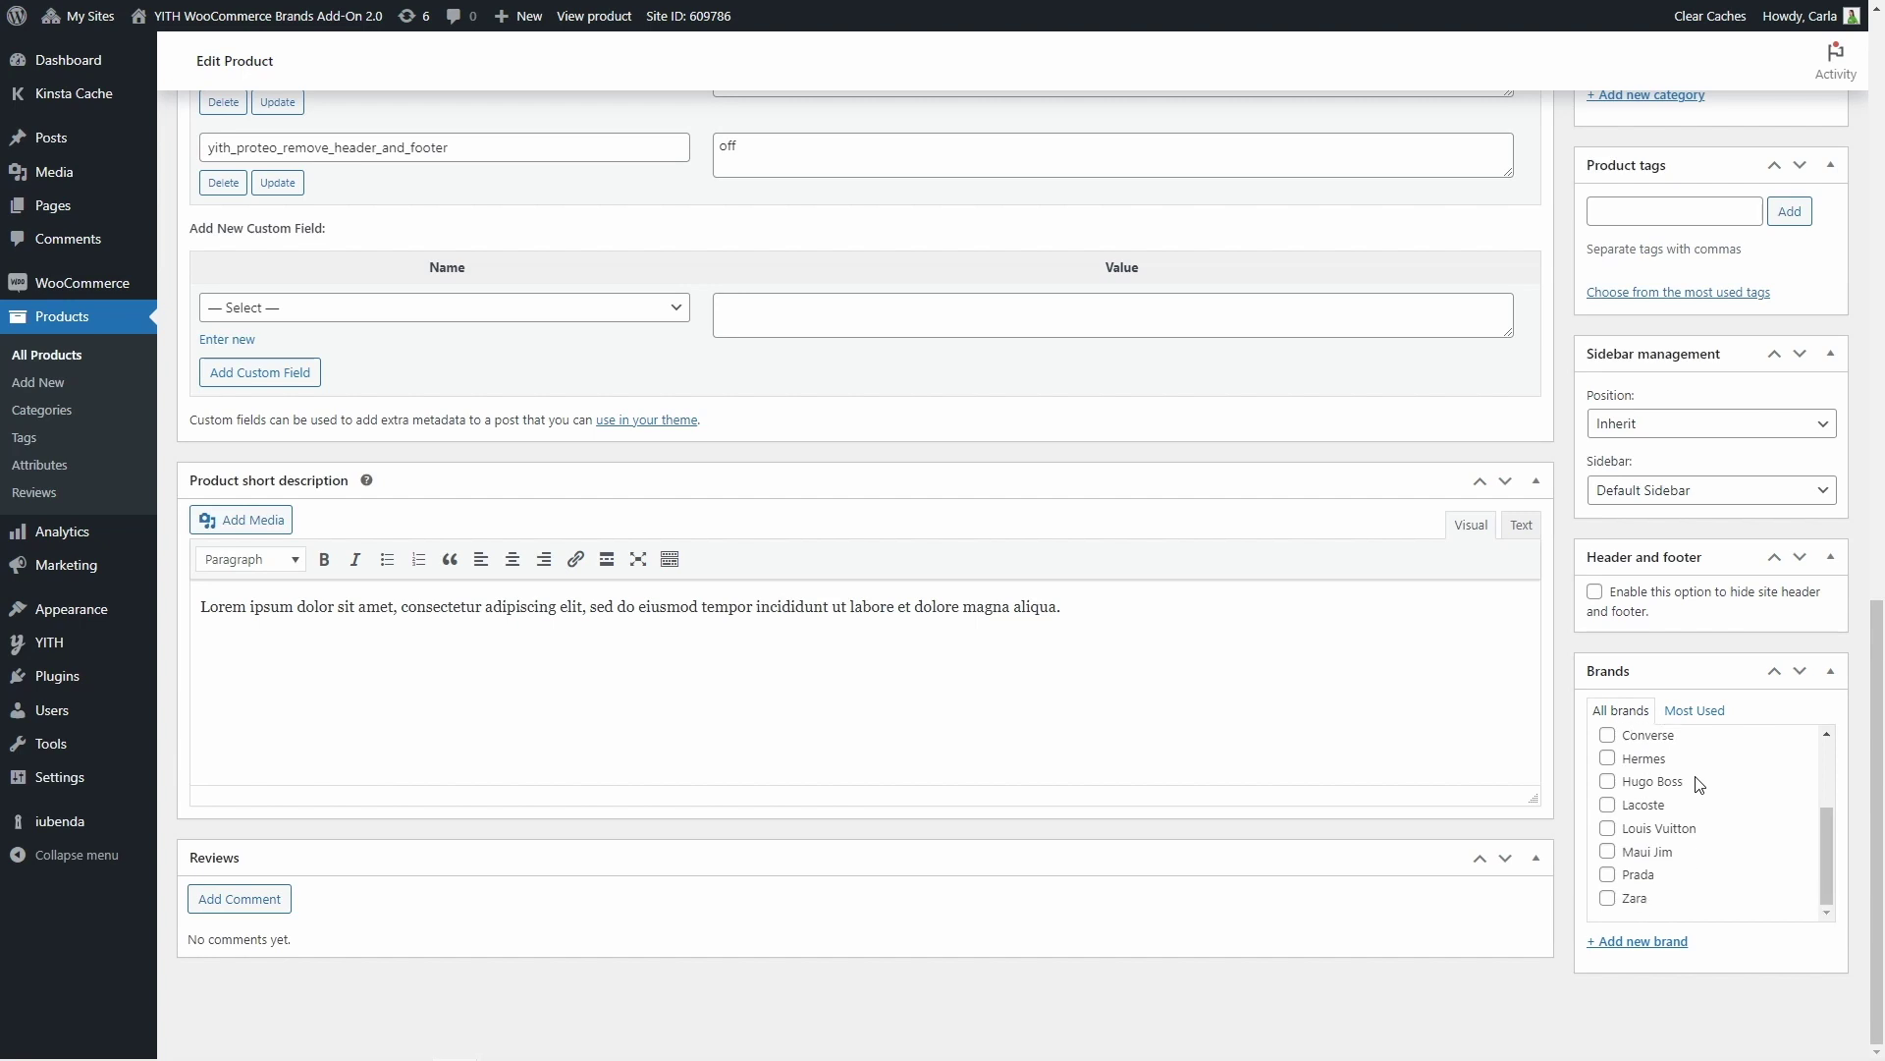
{"action": "scroll", "coordinate": [1699, 783], "scroll_direction": "up", "scroll_amount": 3}
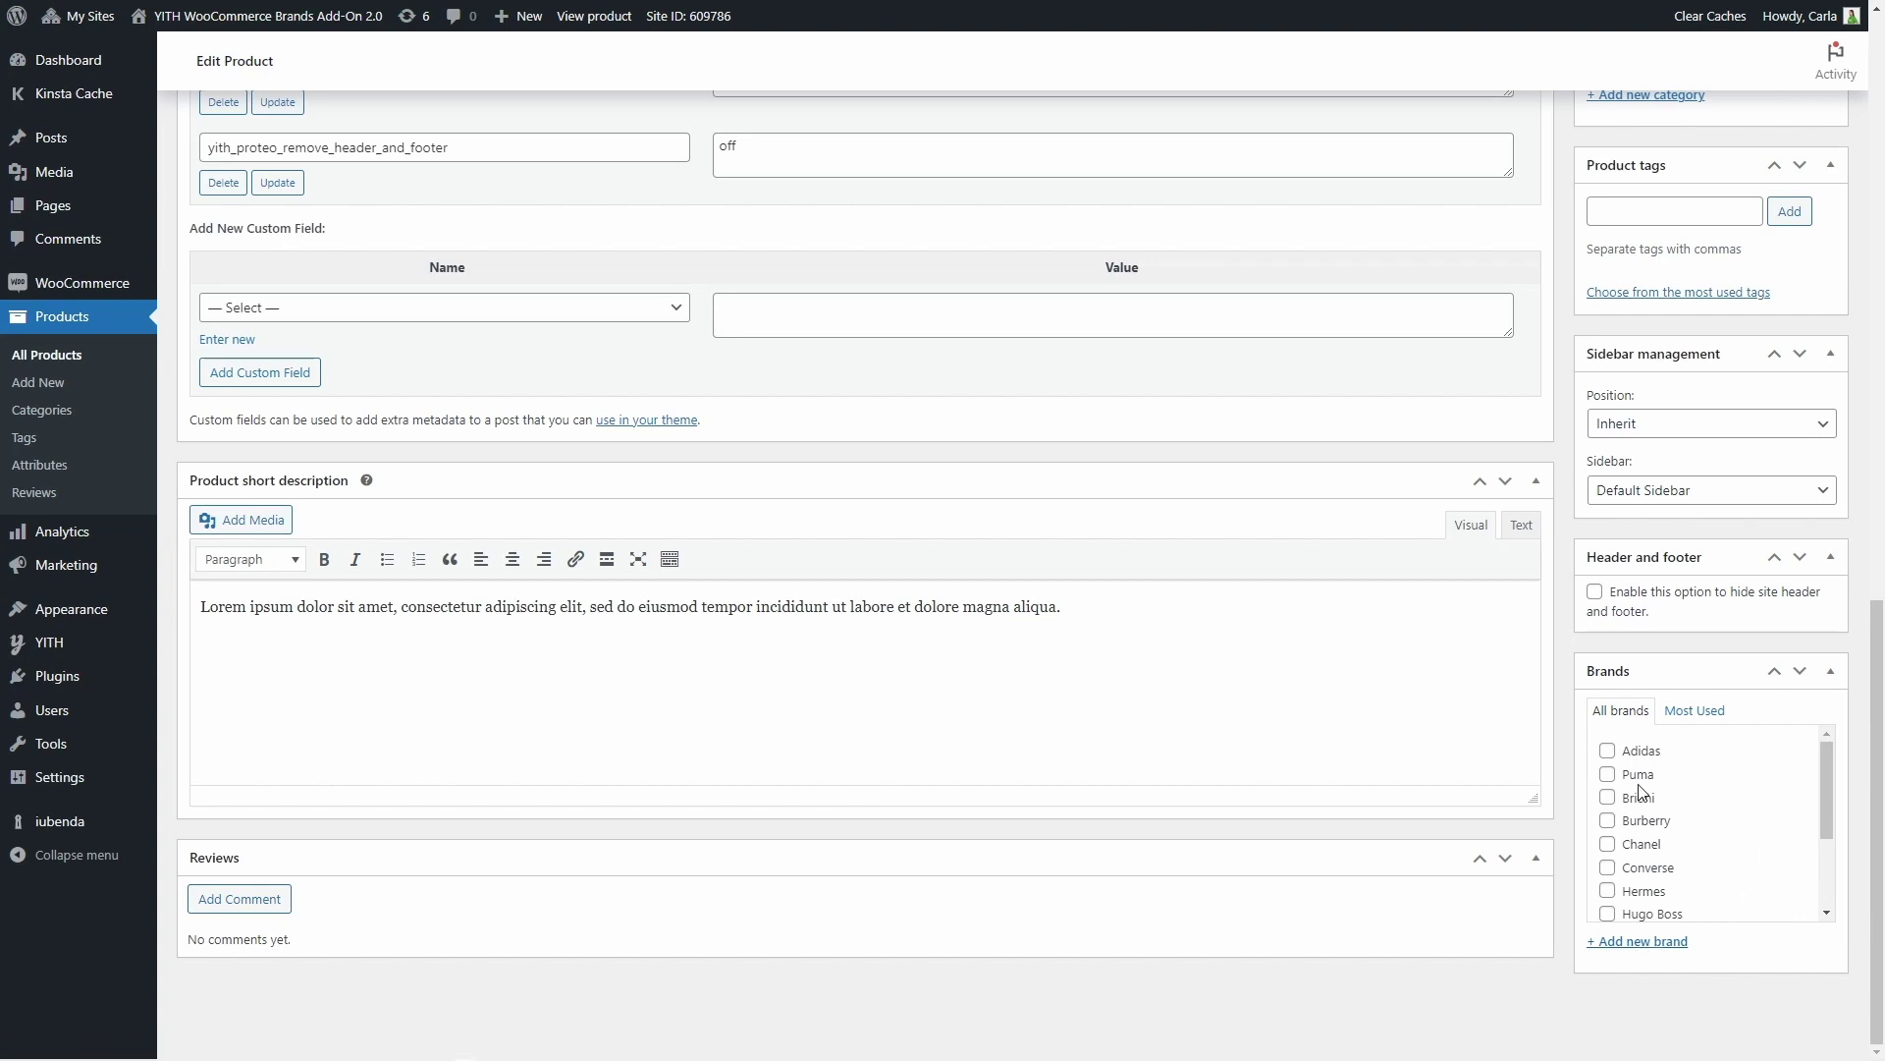
{"action": "scroll", "coordinate": [1670, 771], "scroll_direction": "up", "scroll_amount": 6}
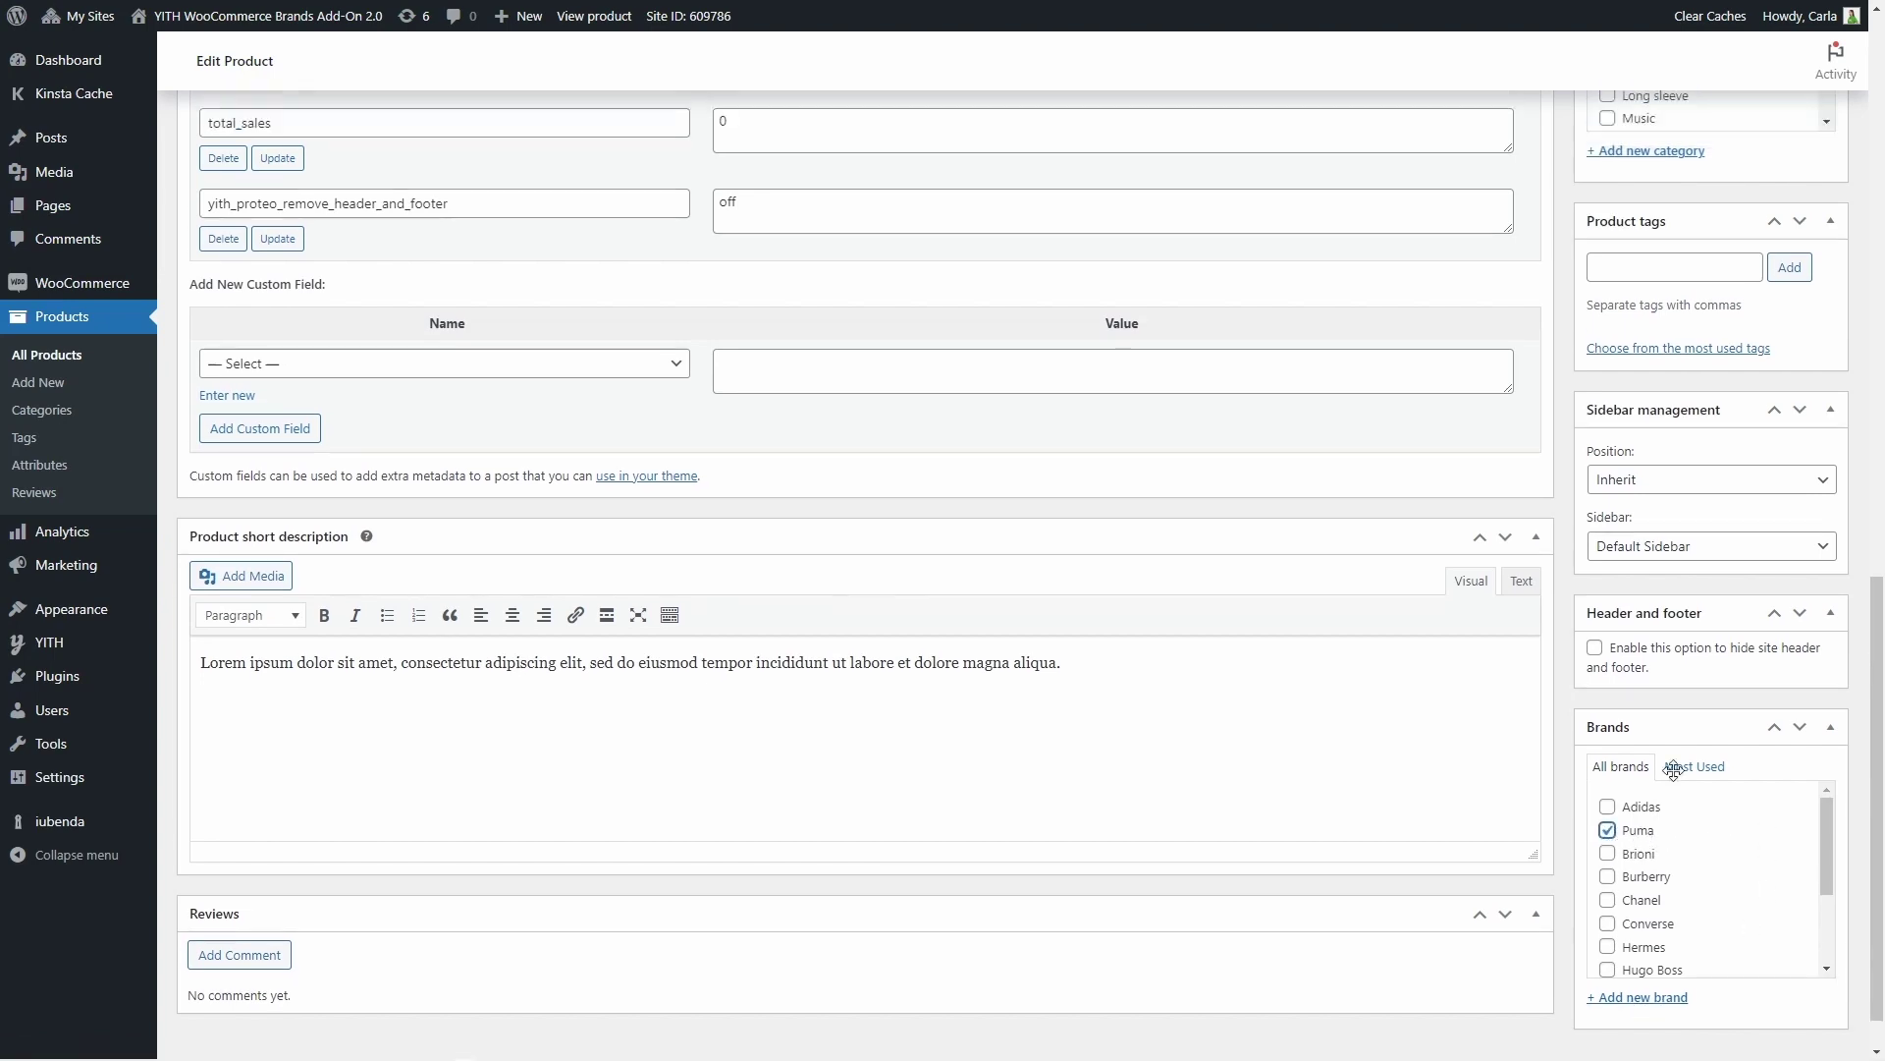
{"action": "scroll", "coordinate": [1676, 779], "scroll_direction": "up", "scroll_amount": 6}
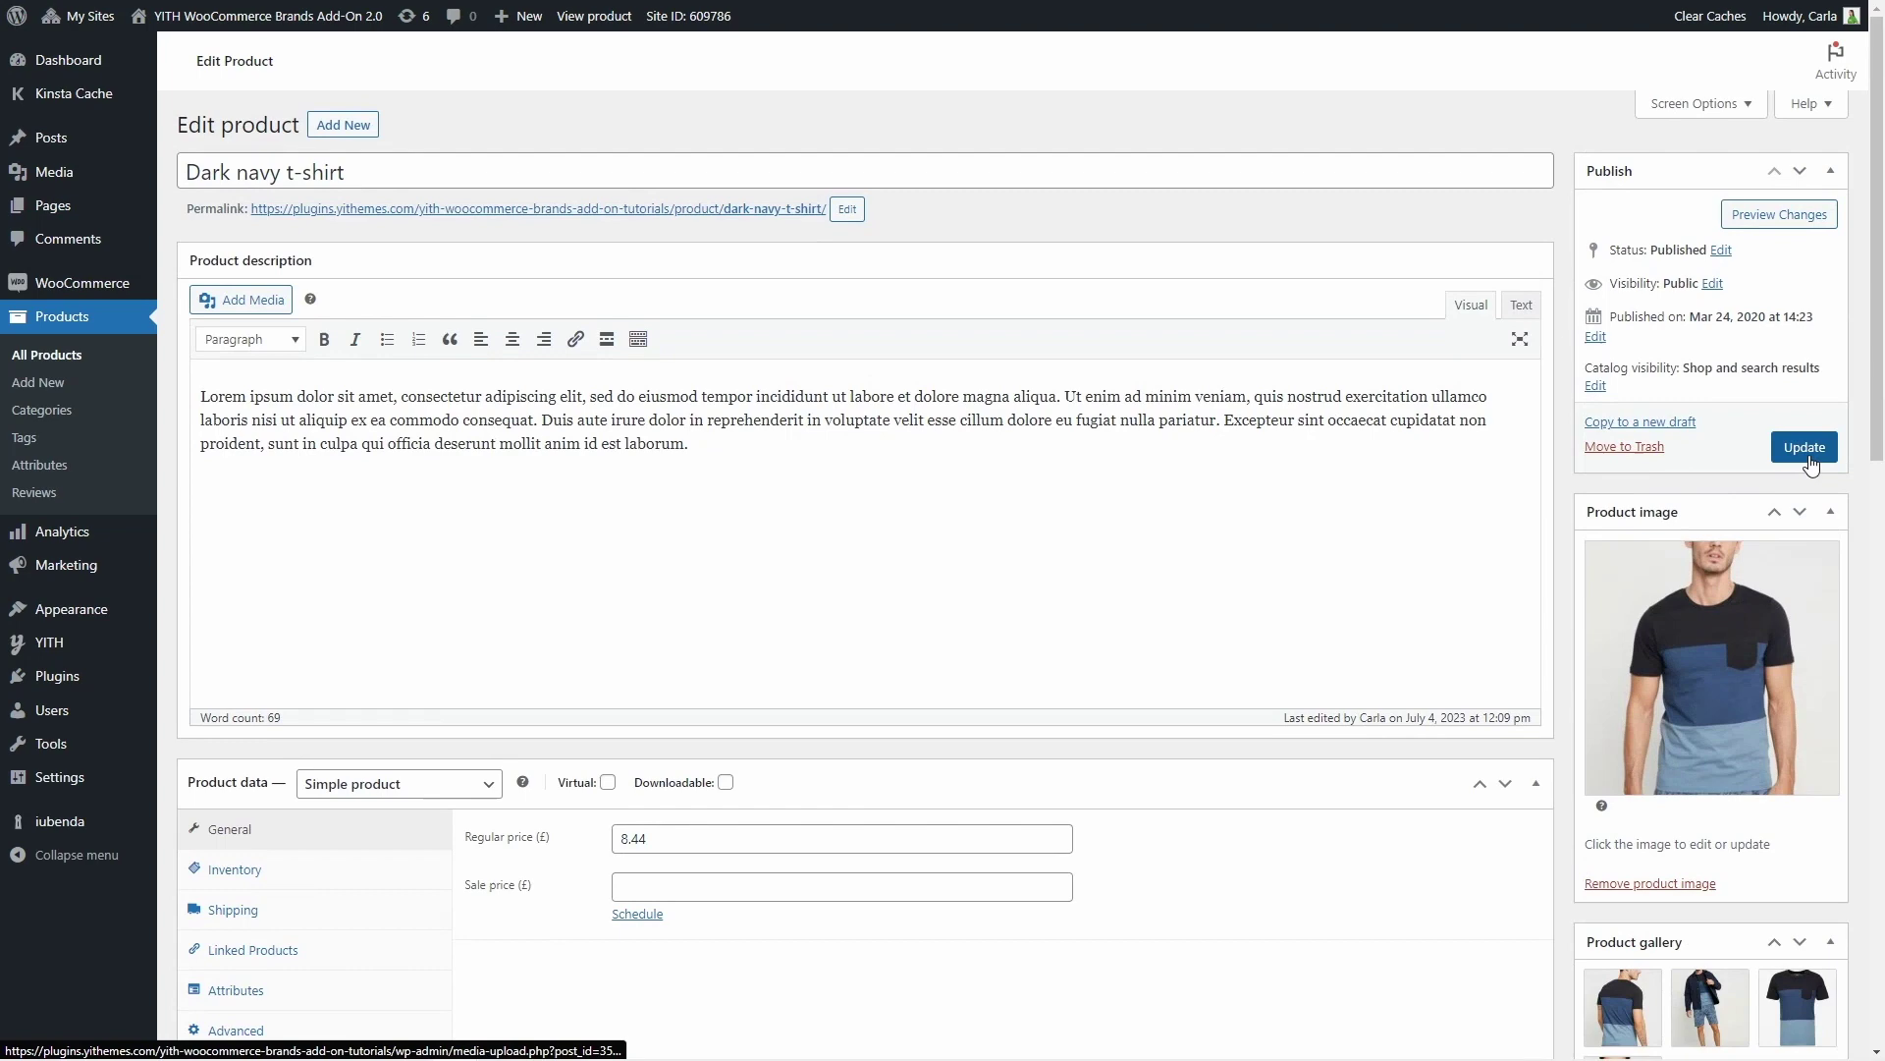
{"action": "left_click", "coordinate": [1807, 461]}
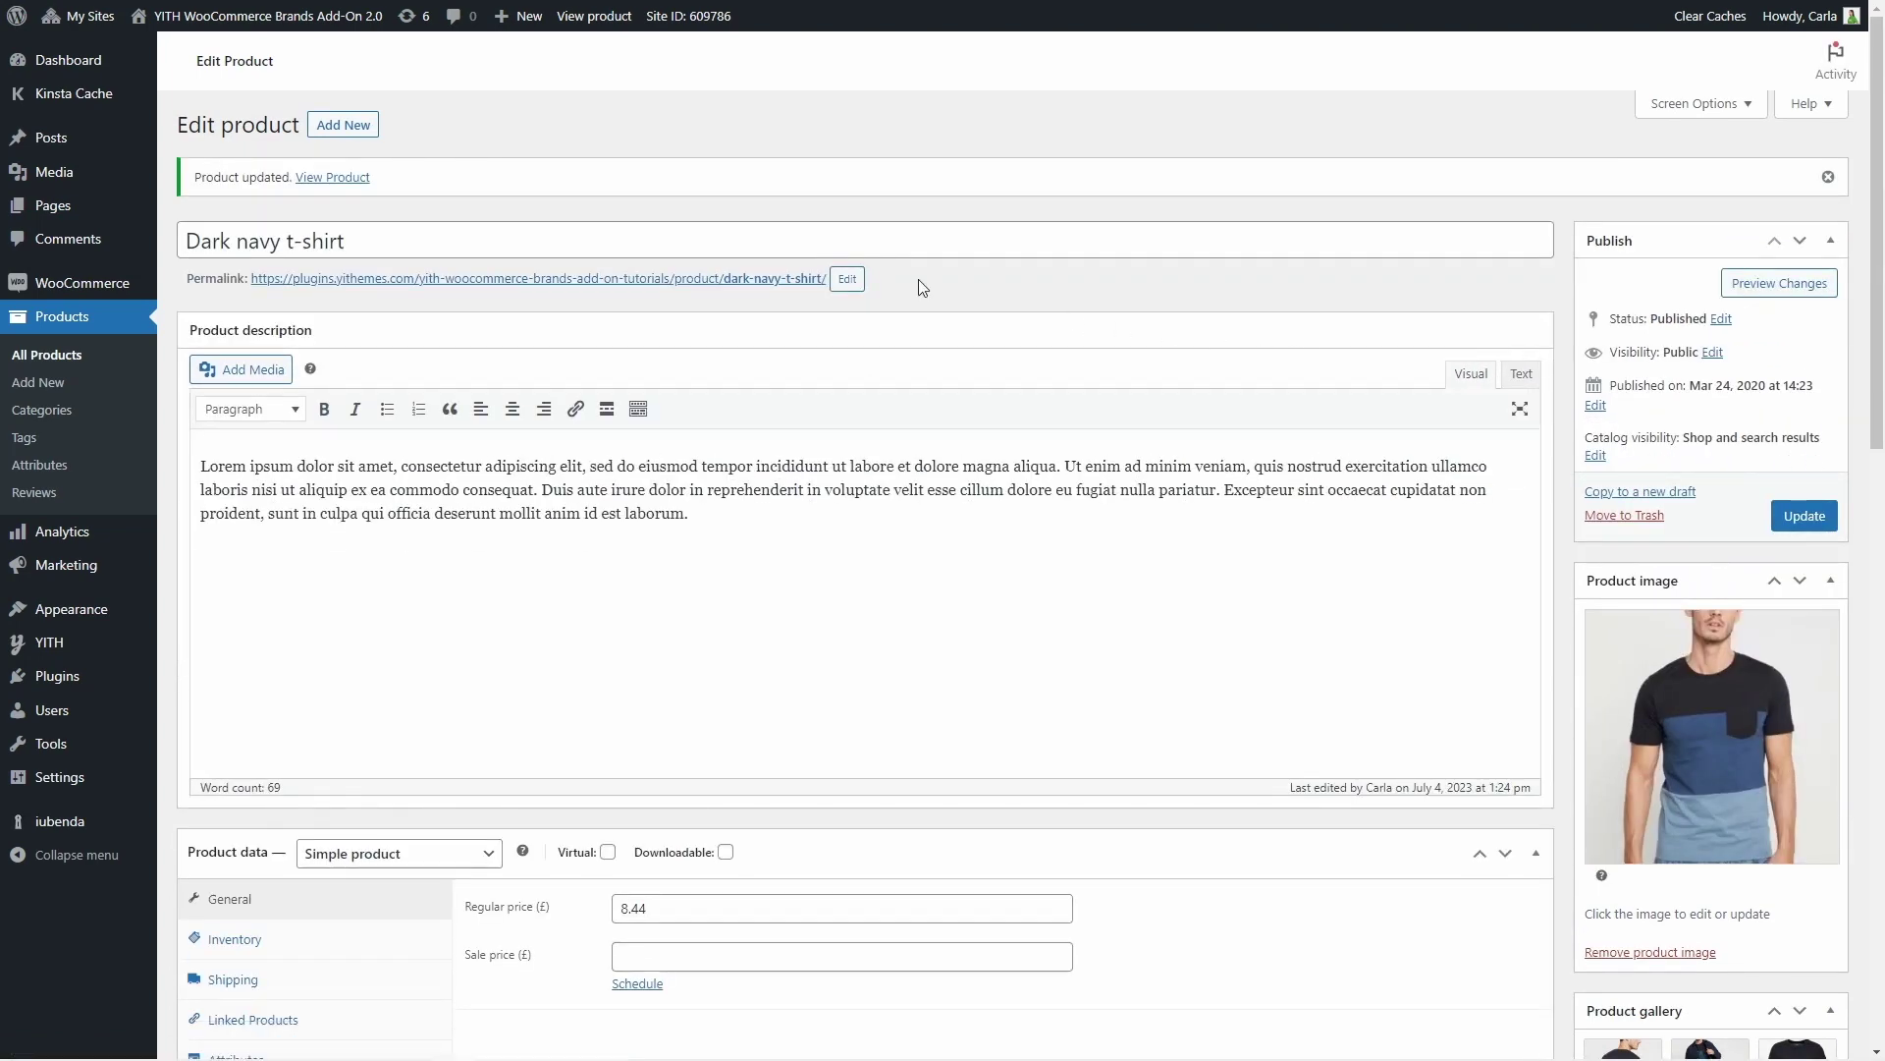
{"action": "left_click", "coordinate": [636, 280]}
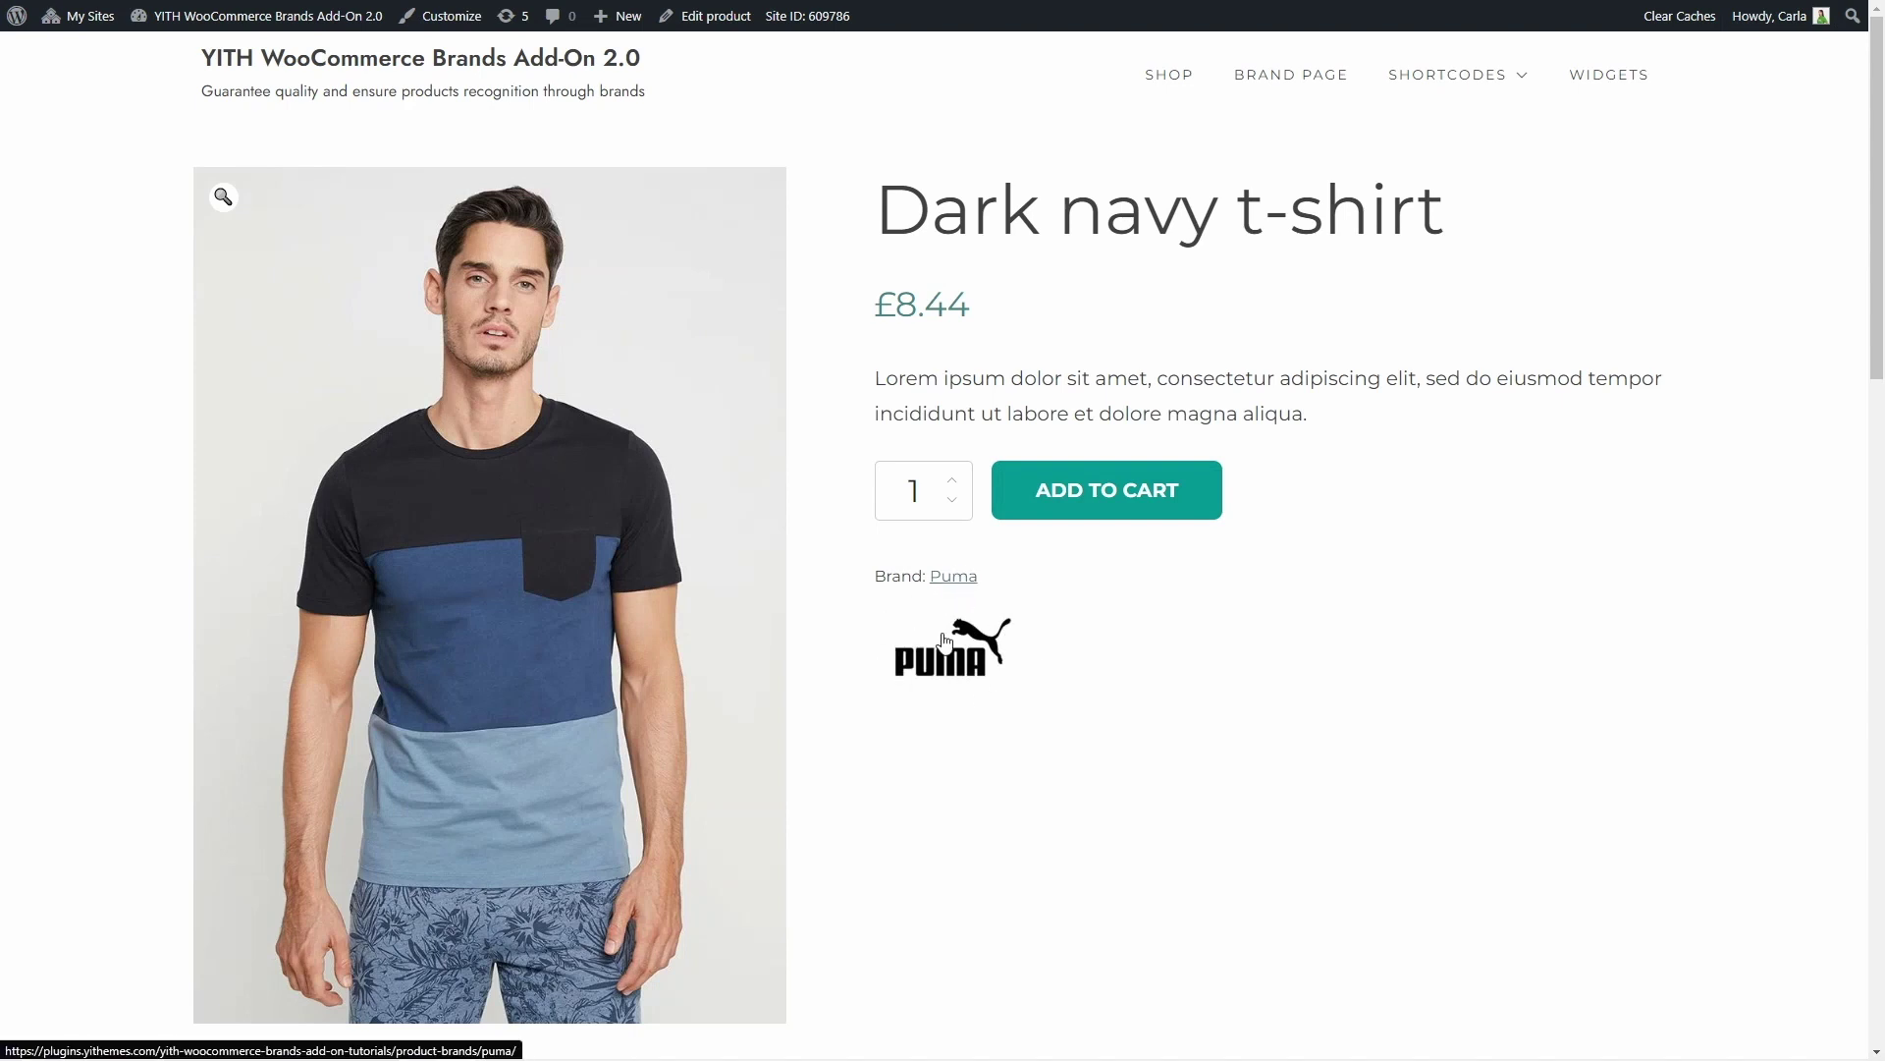
- Open the Puma brand page from the t-shirt and scroll through its product listing
{"action": "left_click", "coordinate": [959, 582]}
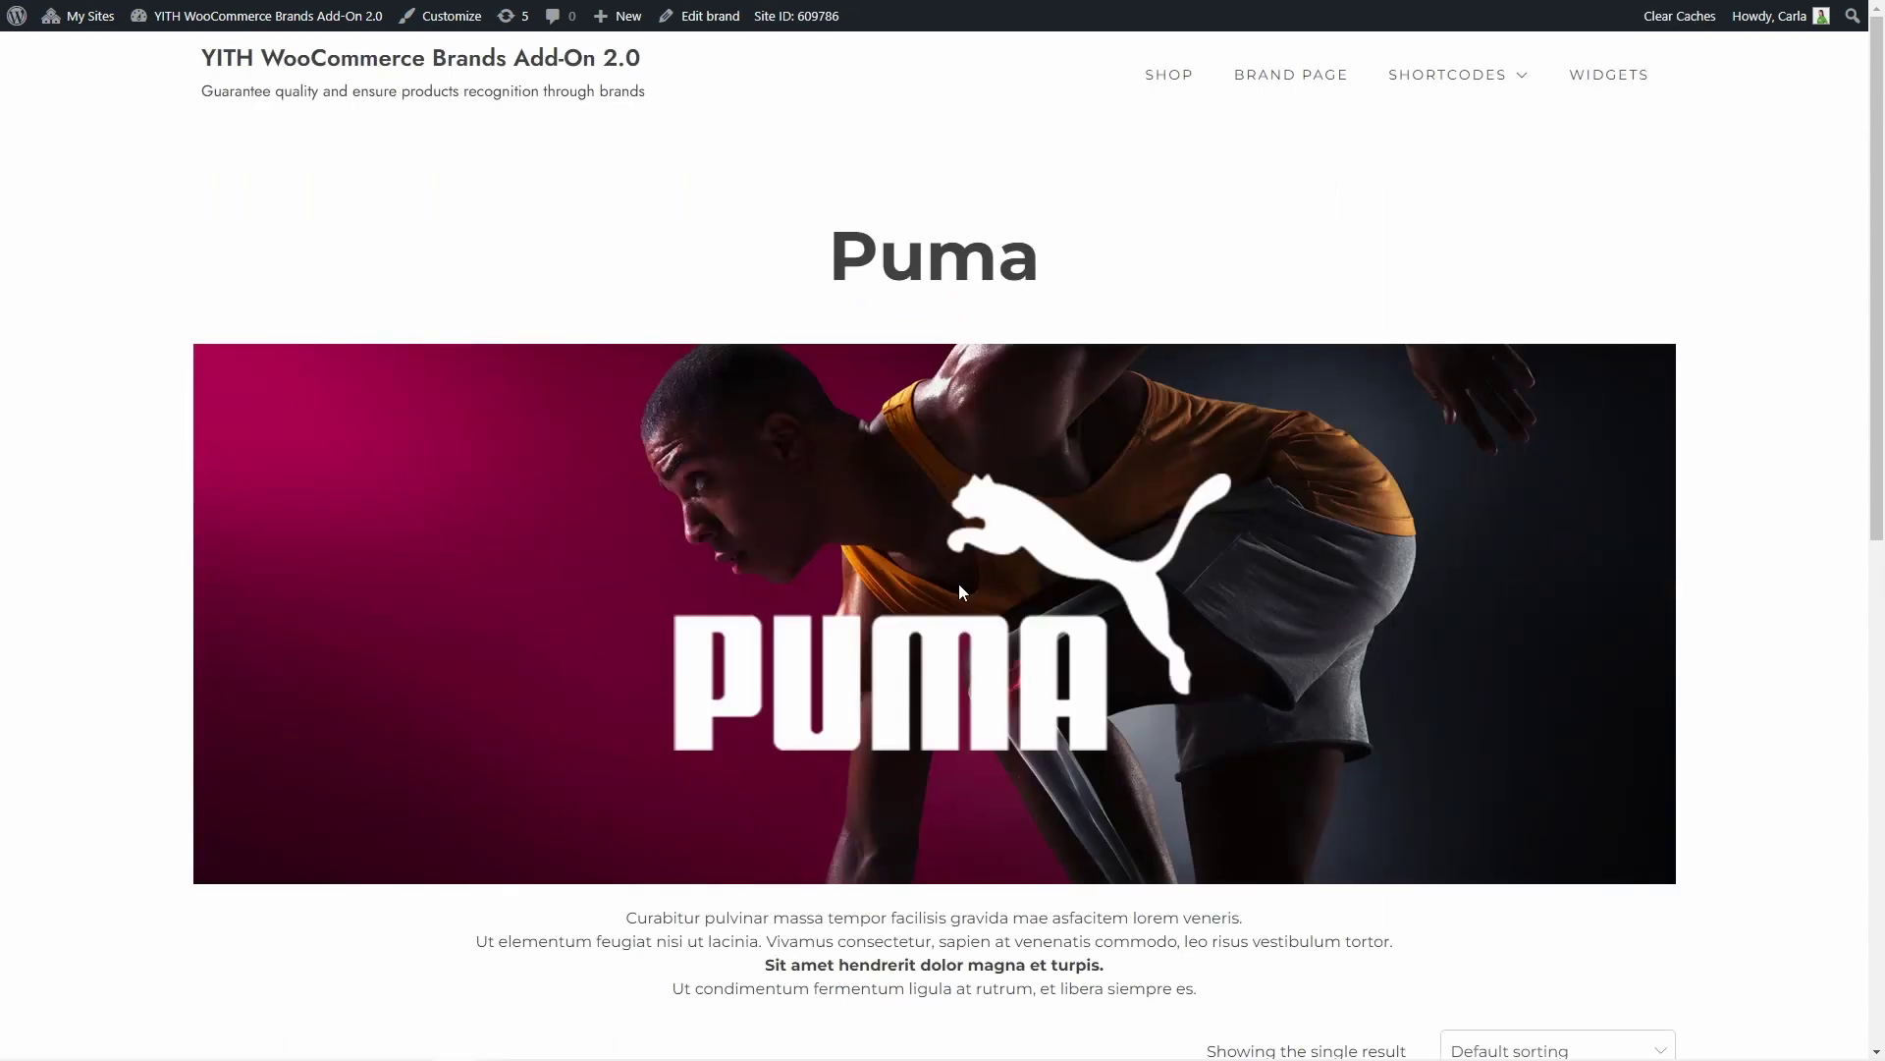
{"action": "scroll", "coordinate": [959, 589], "scroll_direction": "down", "scroll_amount": 8}
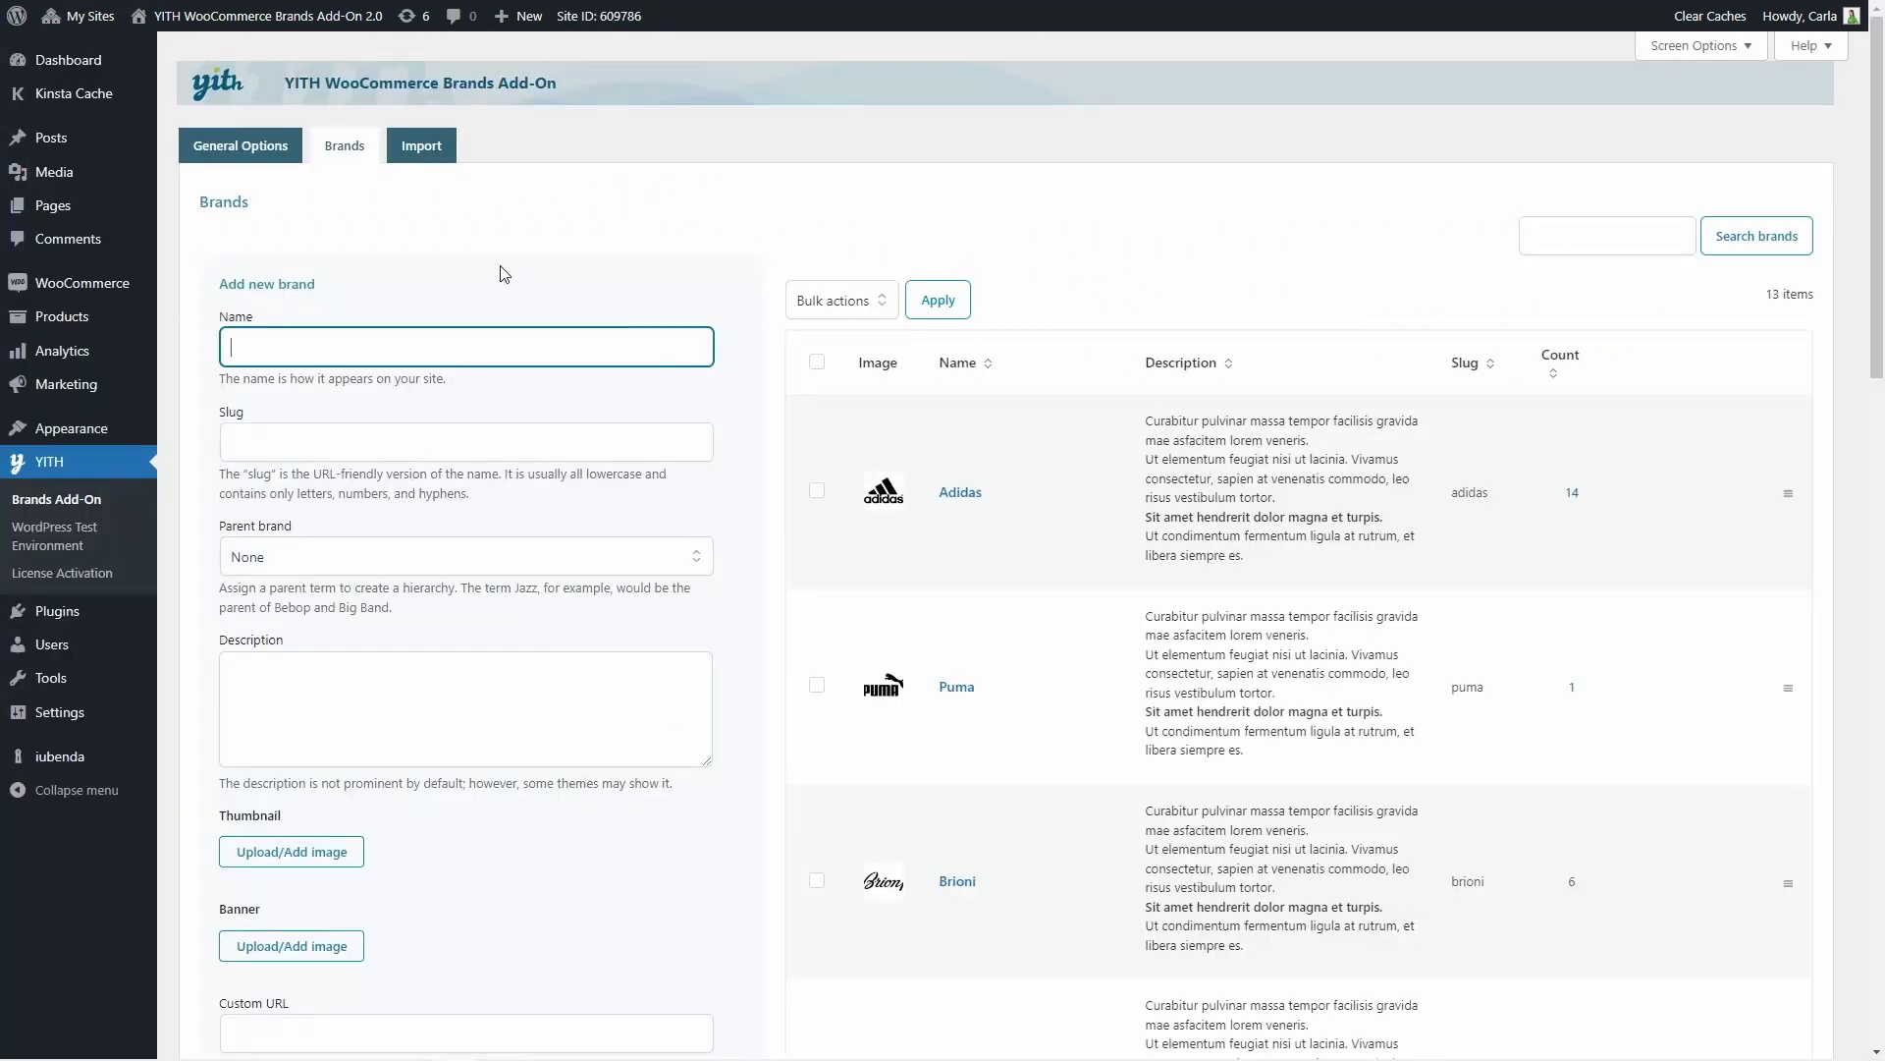
- Go to the YITH Brands Add-On Import tab for uploading brands from a CSV file
{"action": "left_click", "coordinate": [434, 165]}
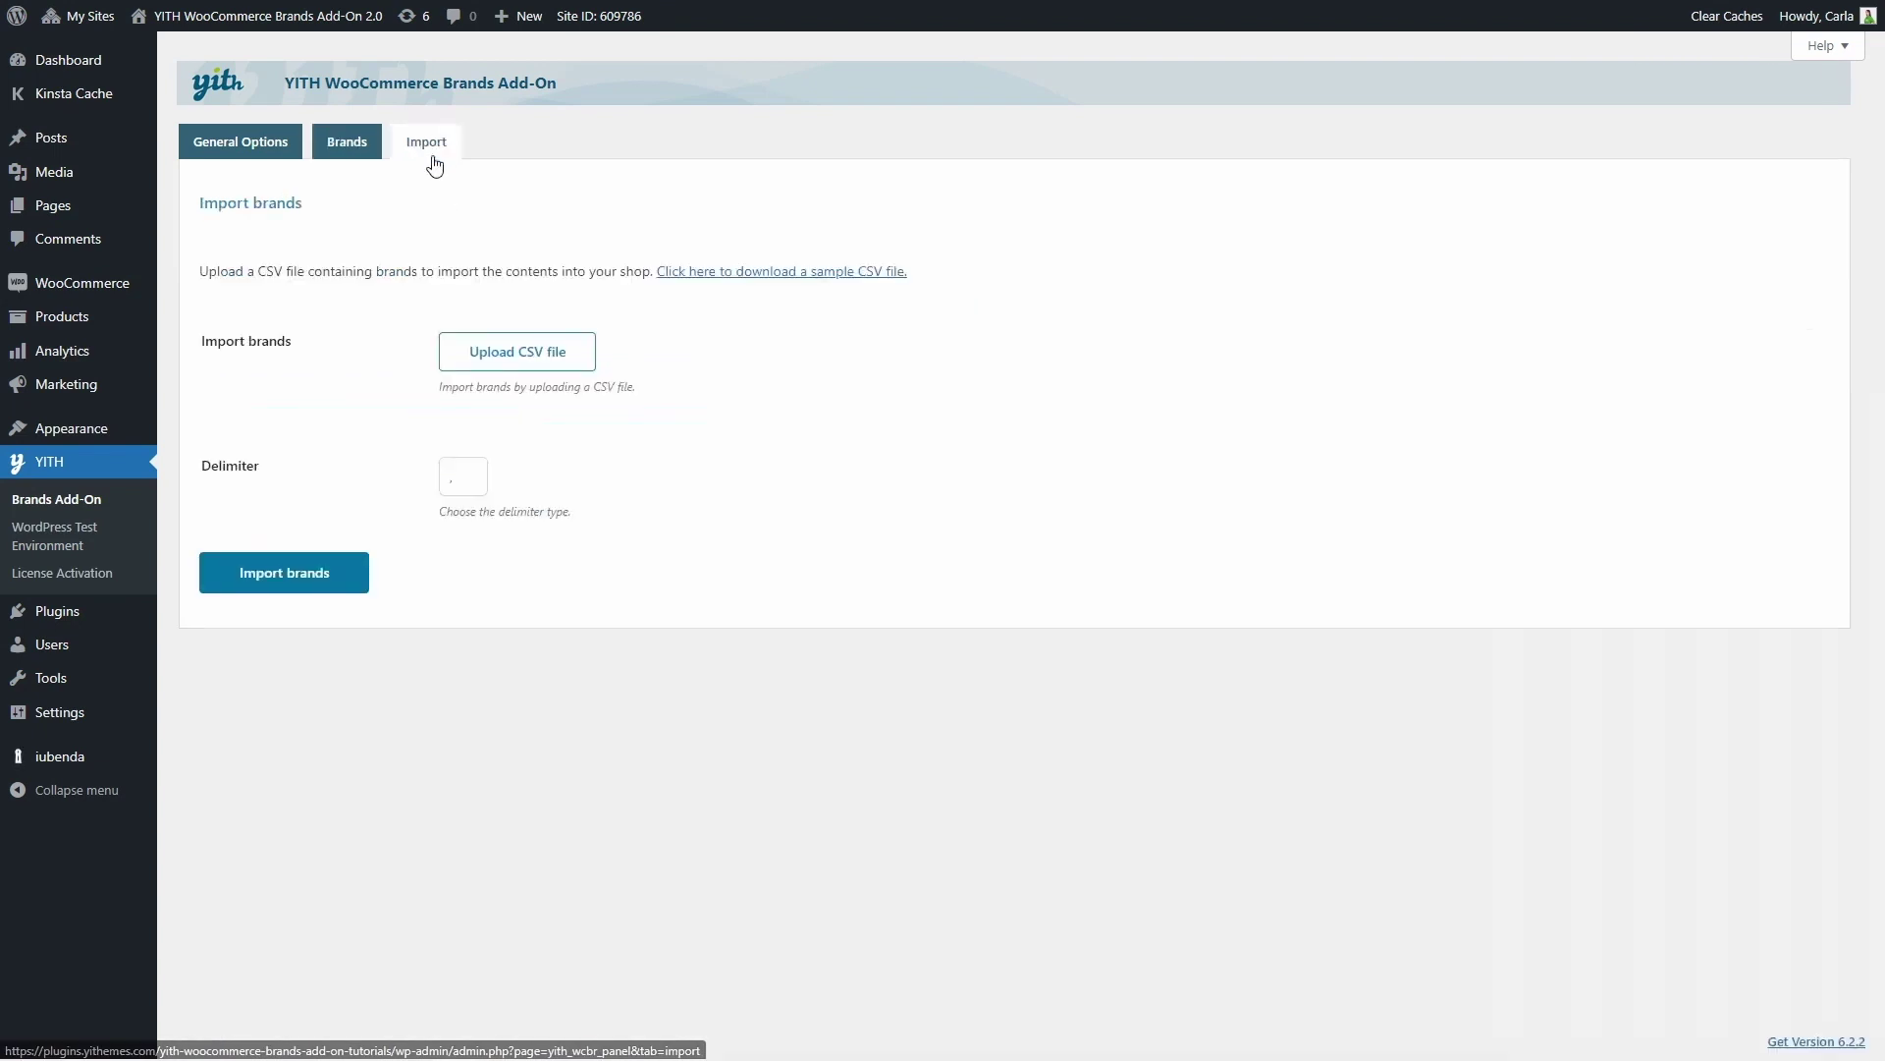